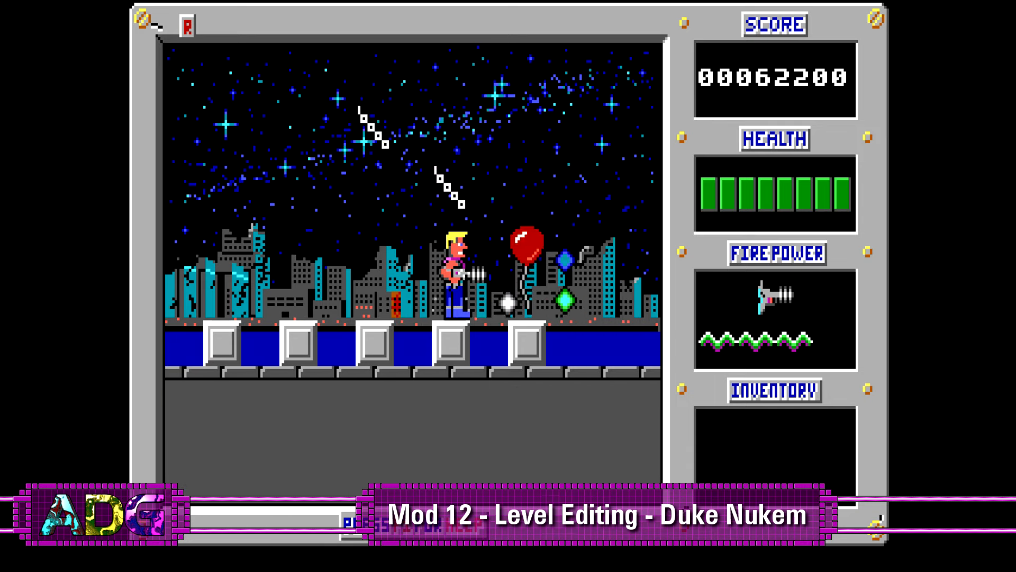
key("Right")
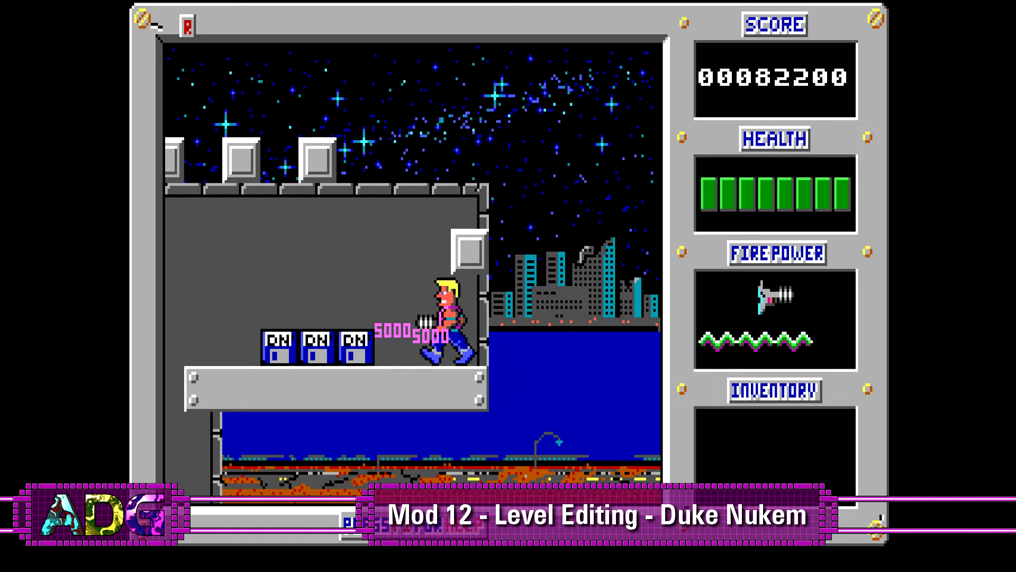
key("Left")
key("Left")
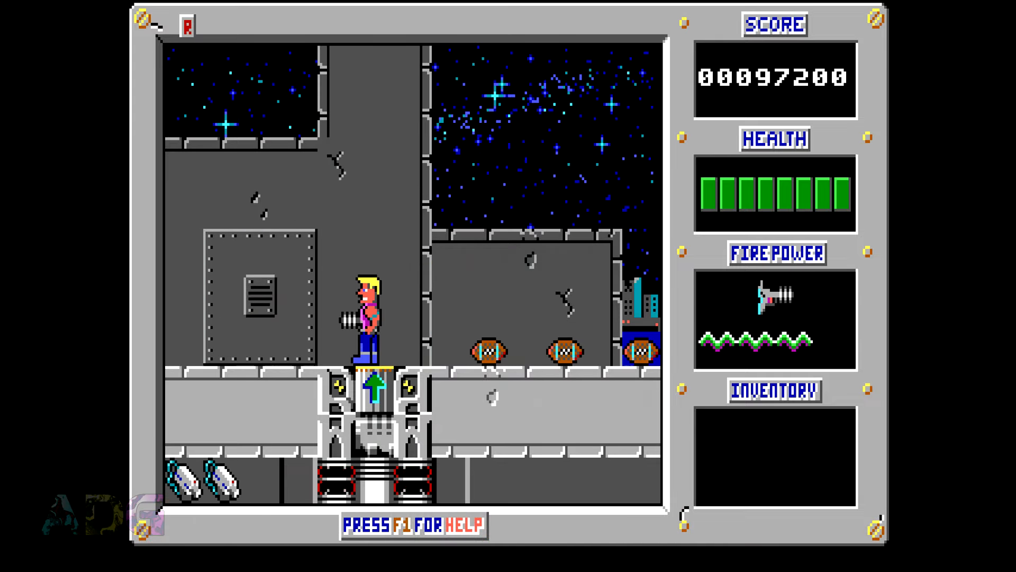
key("Left")
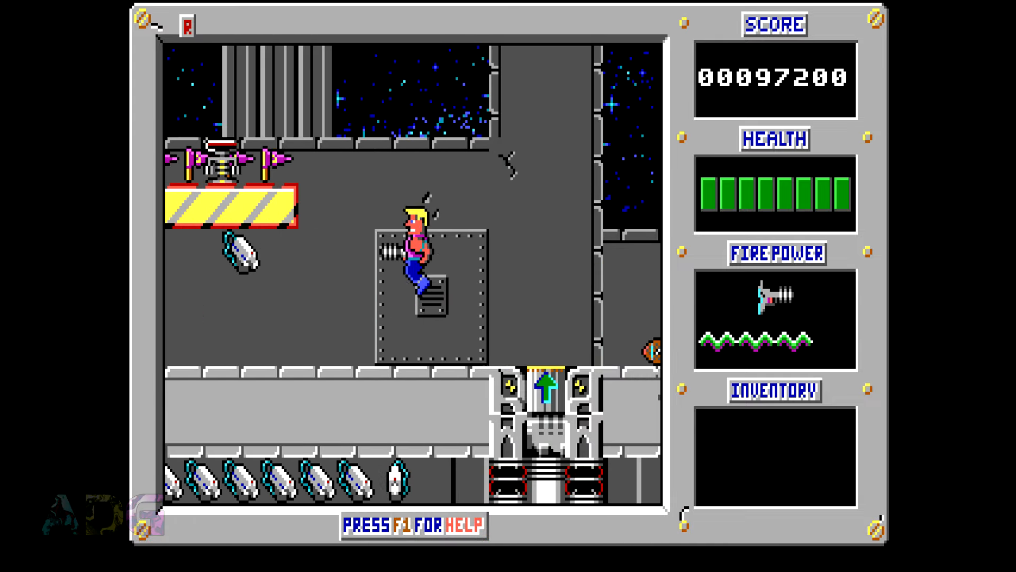
key("ctrl")
key("Left")
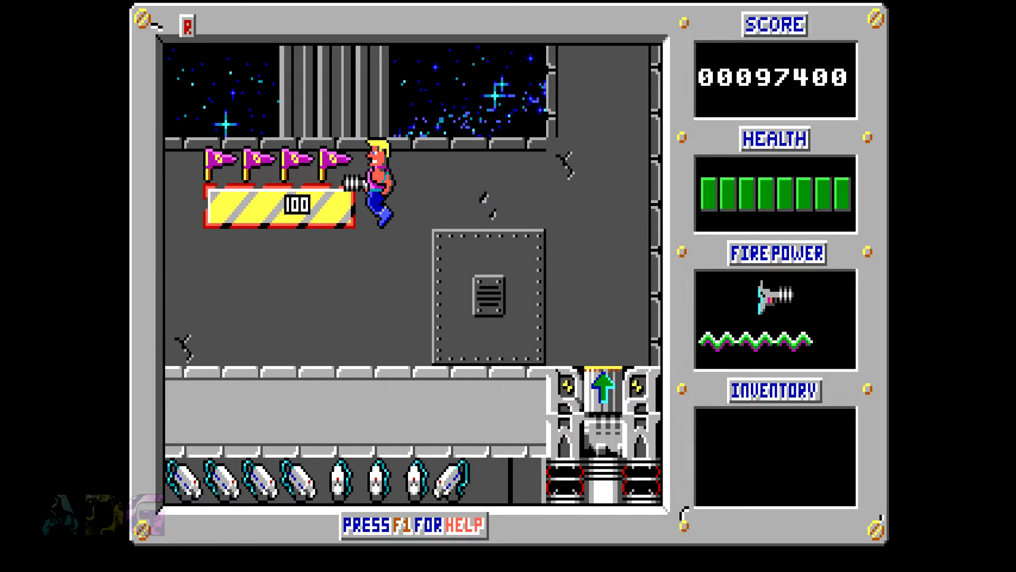
key("Left")
key("ctrl")
key("Left")
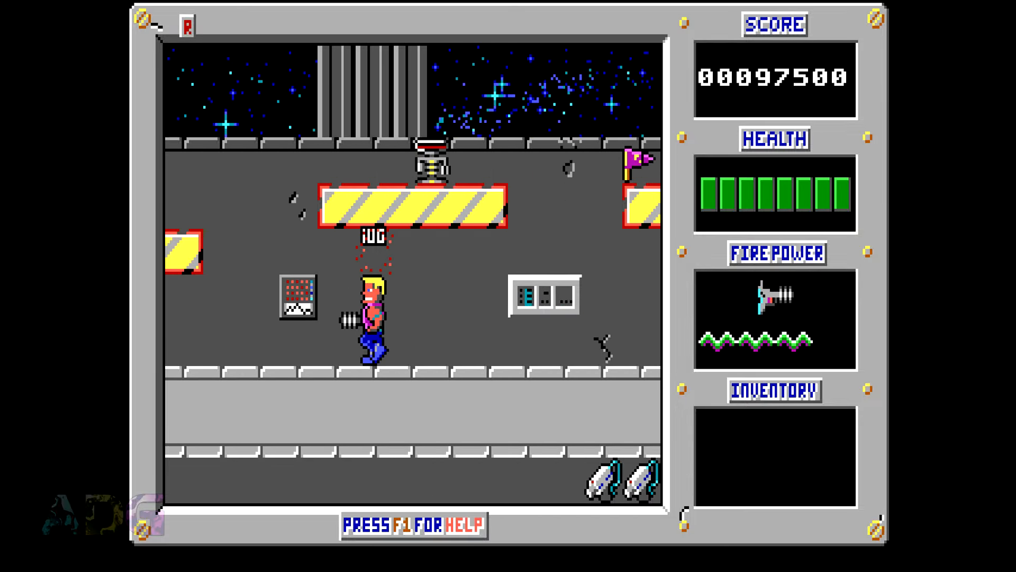
key("ctrl")
key("Right")
key("alt")
key("alt")
key("ctrl")
key("Right")
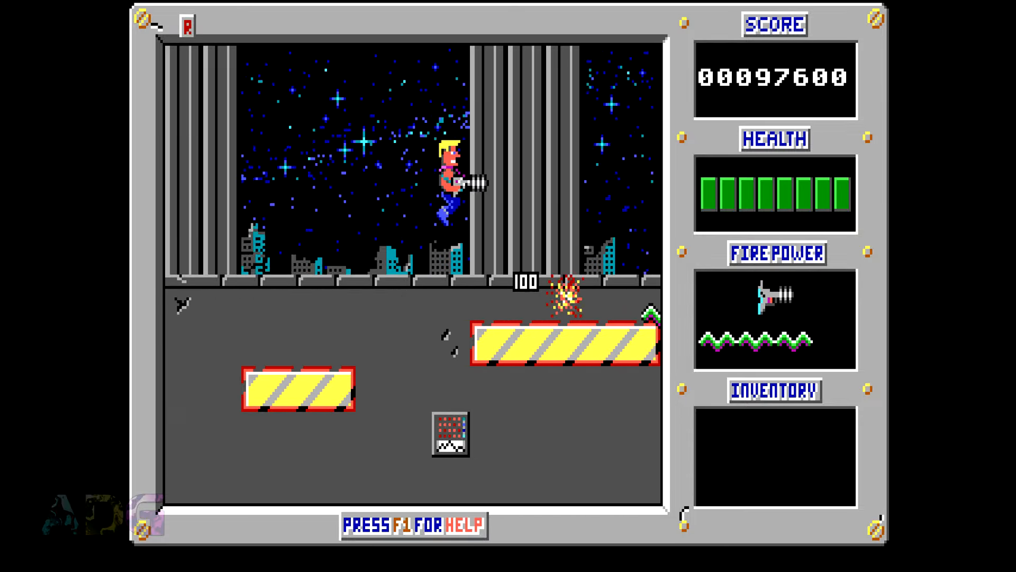
key("ctrl")
key("Left")
key("ctrl")
key("Right")
key("Right")
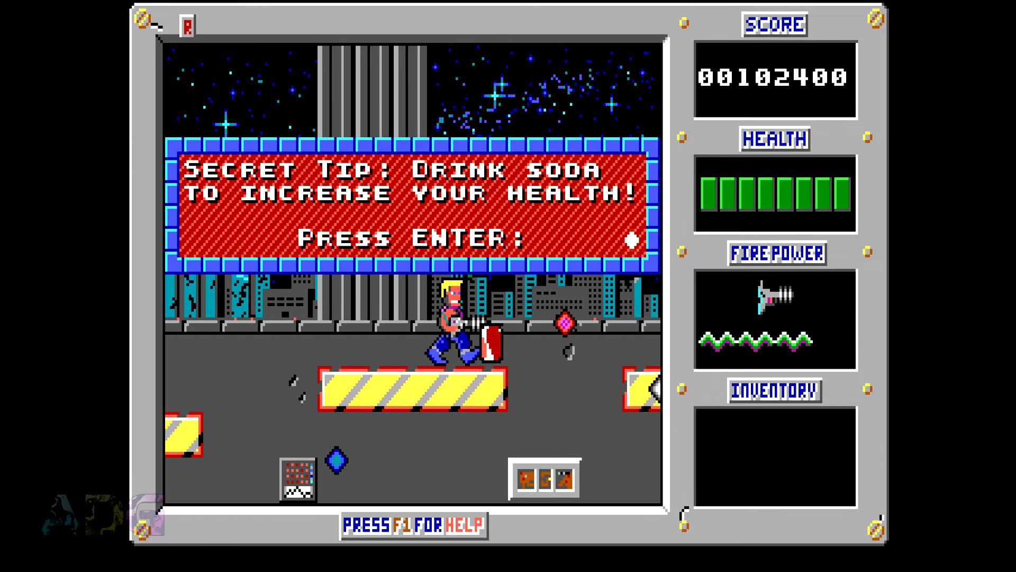
key("Return")
key("Left")
key("ctrl")
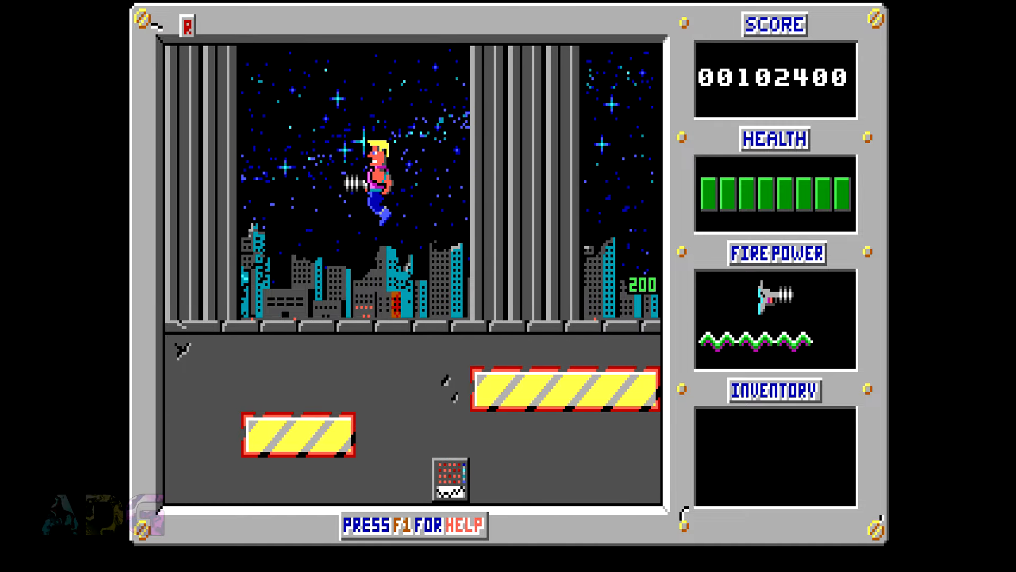
key("Left")
key("ctrl")
key("alt")
key("Left")
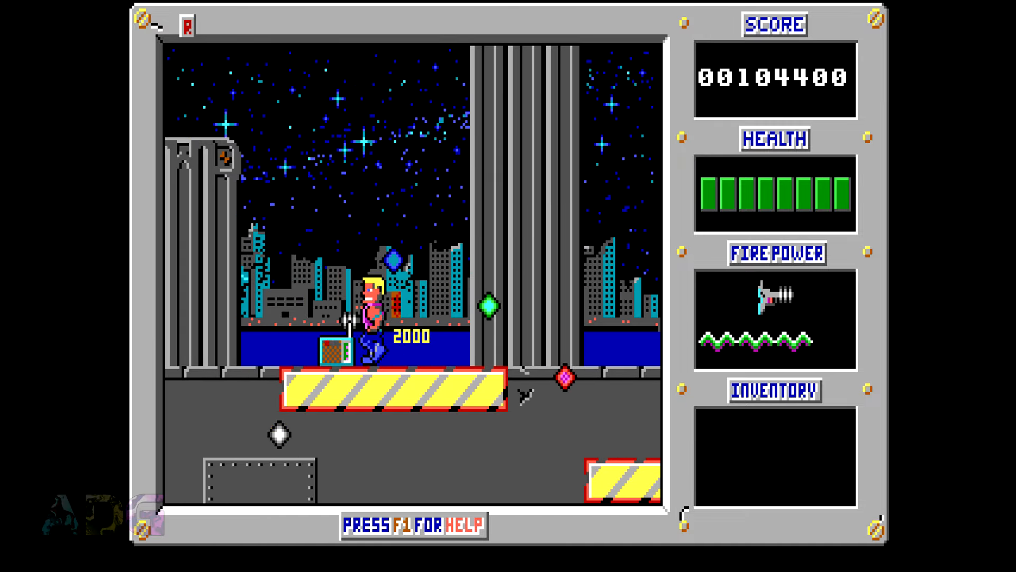
key("ctrl")
key("Left")
key("ctrl")
key("ctrl")
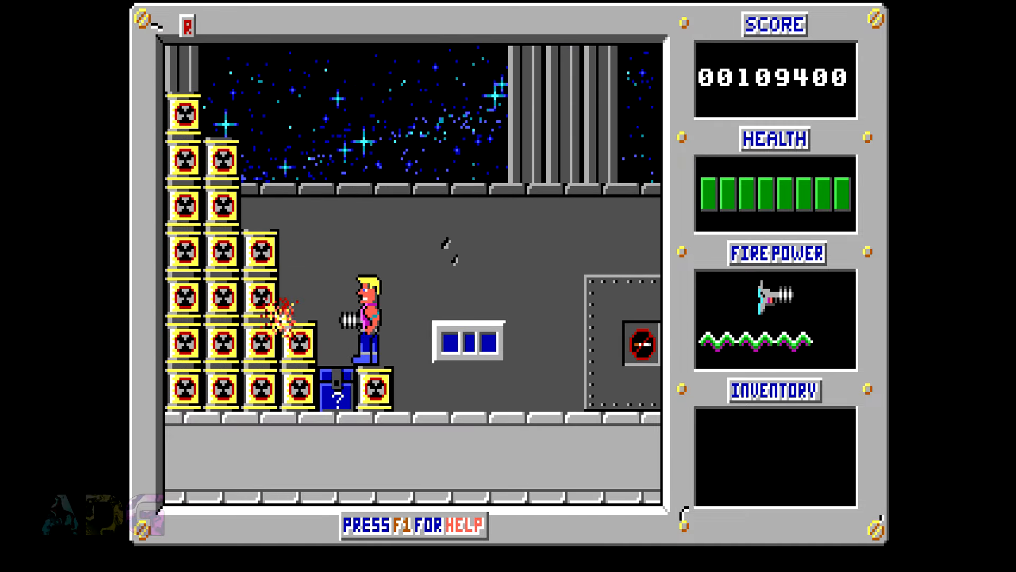
key("ctrl")
key("Right")
key("alt")
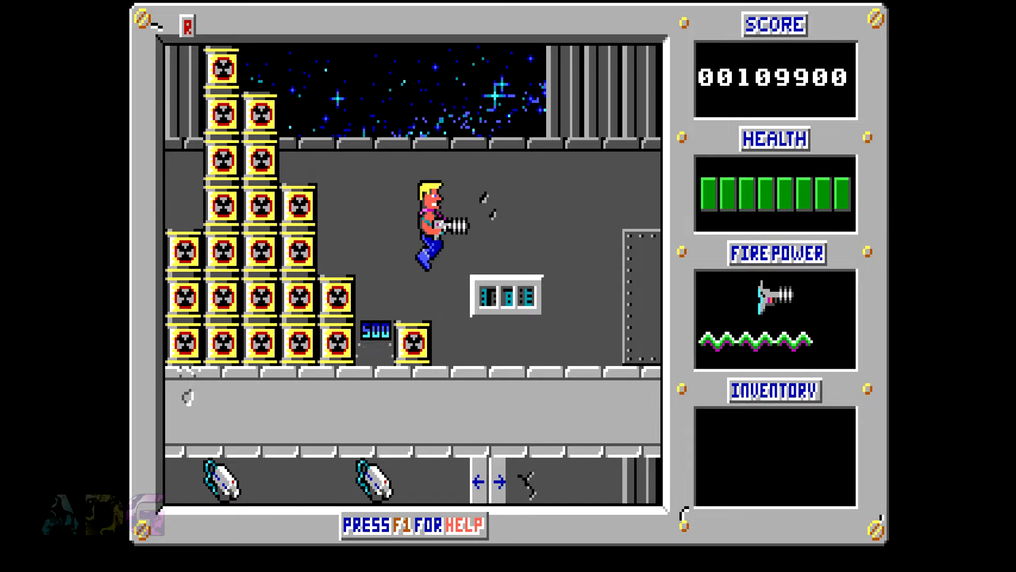
key("Right")
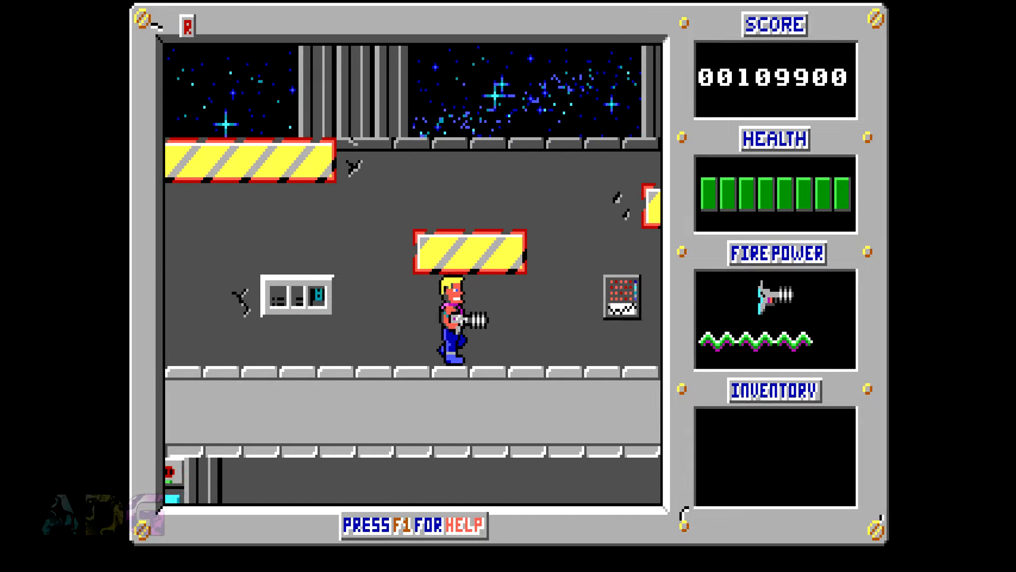
key("Right")
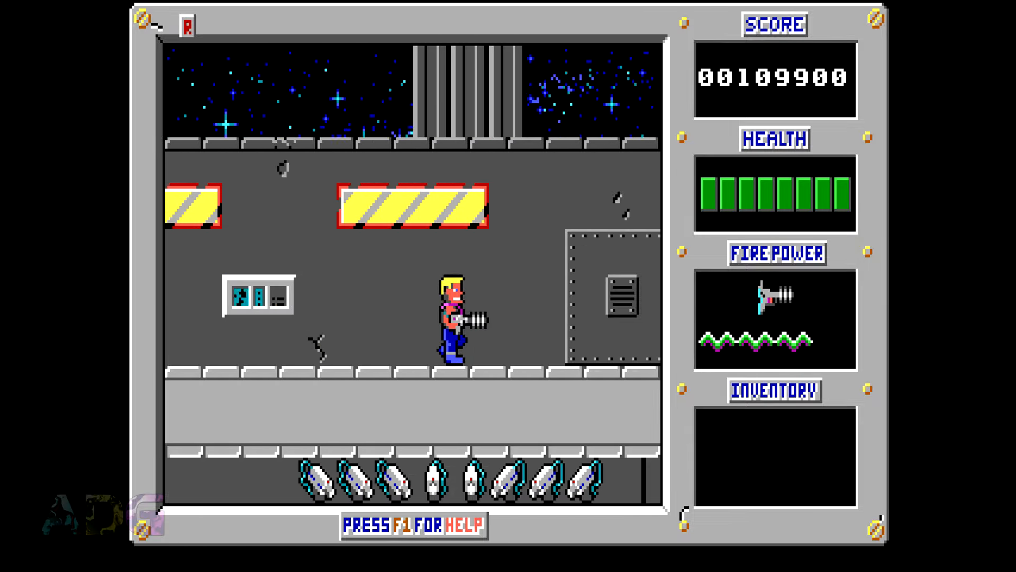
key("Right")
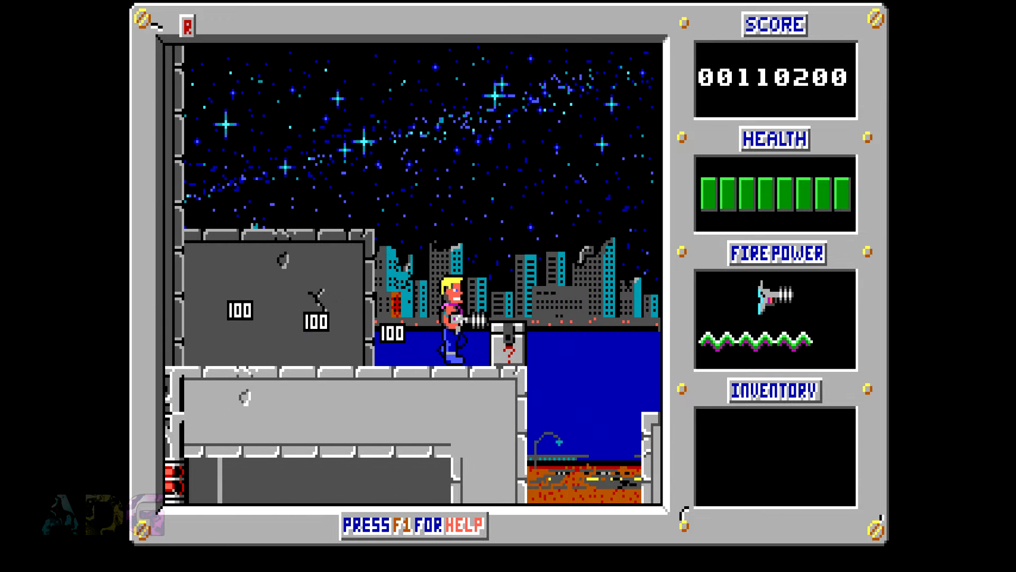
key("Right")
key("ctrl")
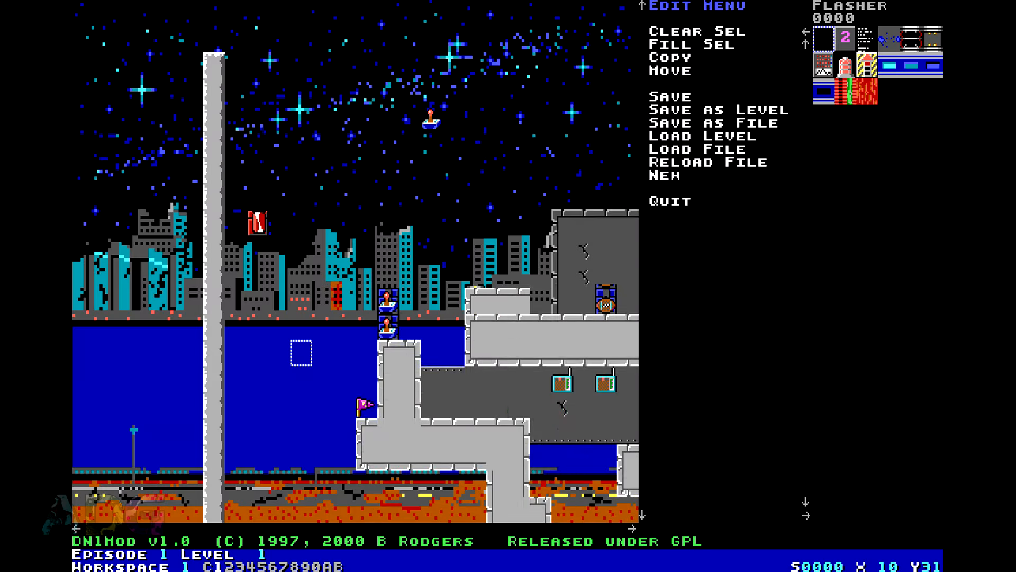
Step: Examine the western part of the Episode 1 Level 1 map, from the starting area down to the underground rock
key("Down")
key("Down")
key("Down")
key("Down")
key("Down")
key("Down")
key("Down")
key("Down")
key("Down")
key("Down")
key("Down")
key("Down")
key("Down")
key("Down")
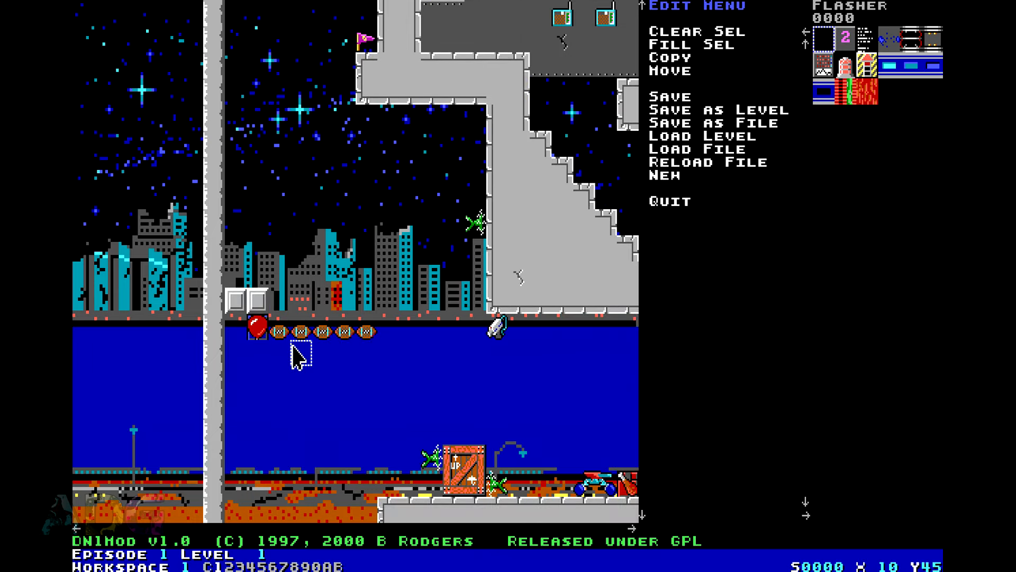
key("Right")
key("Right")
key("Right")
key("Right")
key("Right")
key("Right")
key("Down")
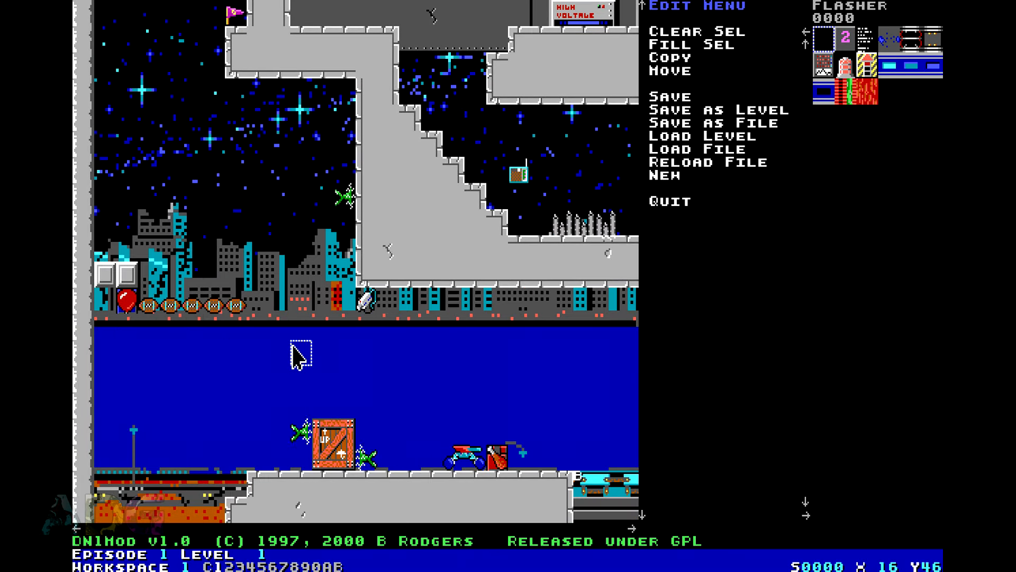
key("Down")
key("Down")
key("Down")
key("Down")
key("Down")
key("Down")
key("Down")
key("Down")
key("Down")
key("Down")
key("Down")
key("Down")
key("Down")
key("Down")
key("Down")
key("Down")
key("Down")
Step: Examine the underground section of the level map eastward, through the lamp-lit cavern up to the ACME girders
key("Right")
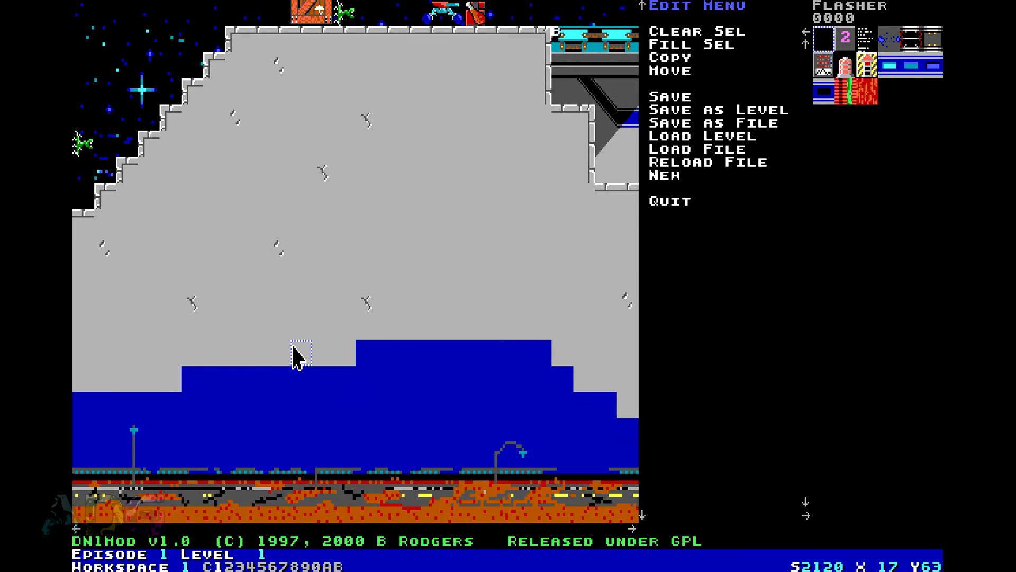
key("Right")
key("Right")
key("Right")
key("Right")
key("Right")
key("Right")
key("Right")
key("Right")
key("Right")
key("Right")
key("Right")
key("Right")
key("Right")
key("Right")
key("Right")
key("Right")
key("Right")
key("Right")
key("Right")
key("Right")
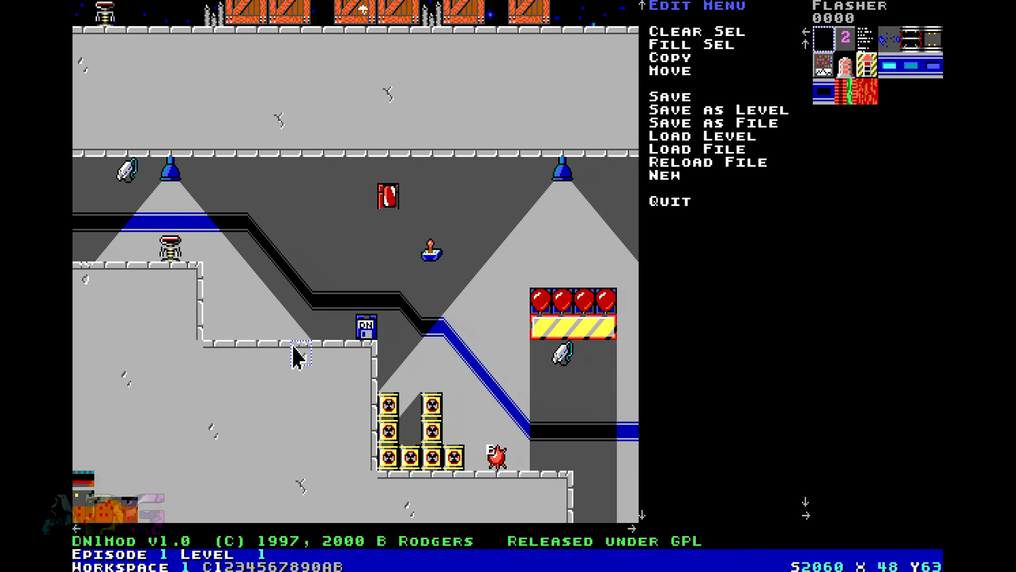
key("Right")
key("Right")
key("Right")
key("Right")
key("Right")
key("Right")
key("Right")
key("Right")
key("Right")
key("Right")
key("Right")
key("Down")
key("Down")
key("Down")
key("Down")
key("Down")
key("Right")
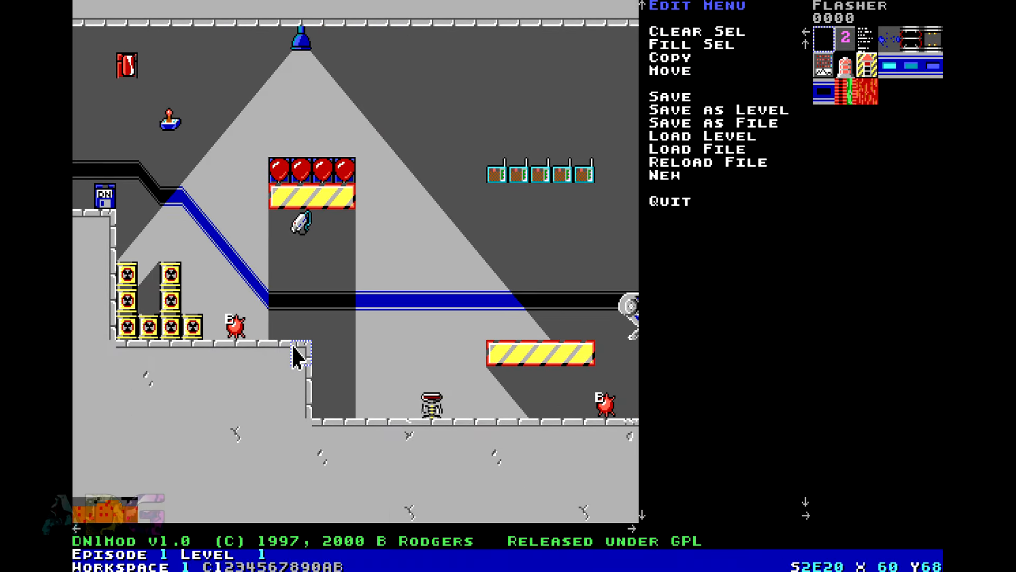
key("Right")
key("Right")
key("Right")
key("Right")
key("Right")
key("Right")
key("Right")
key("Right")
key("Right")
key("Right")
key("Right")
key("Right")
key("Right")
key("Right")
key("Right")
key("Right")
key("Right")
key("Right")
key("Right")
key("Right")
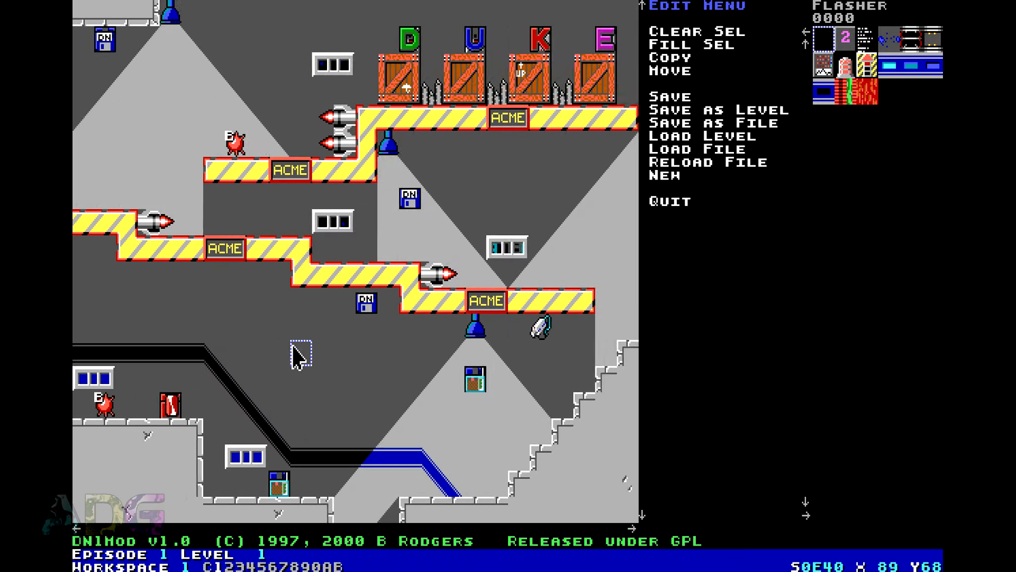
Step: Examine the southeastern end of the underground cavern, past the stepped slope and around the pit in its floor
key("Right")
key("Right")
key("Right")
key("Right")
key("Right")
key("Right")
key("Right")
key("Right")
key("Right")
key("Right")
key("Right")
key("Right")
key("Down")
key("Down")
key("Down")
key("Down")
key("Down")
key("Down")
key("Down")
key("Down")
key("Left")
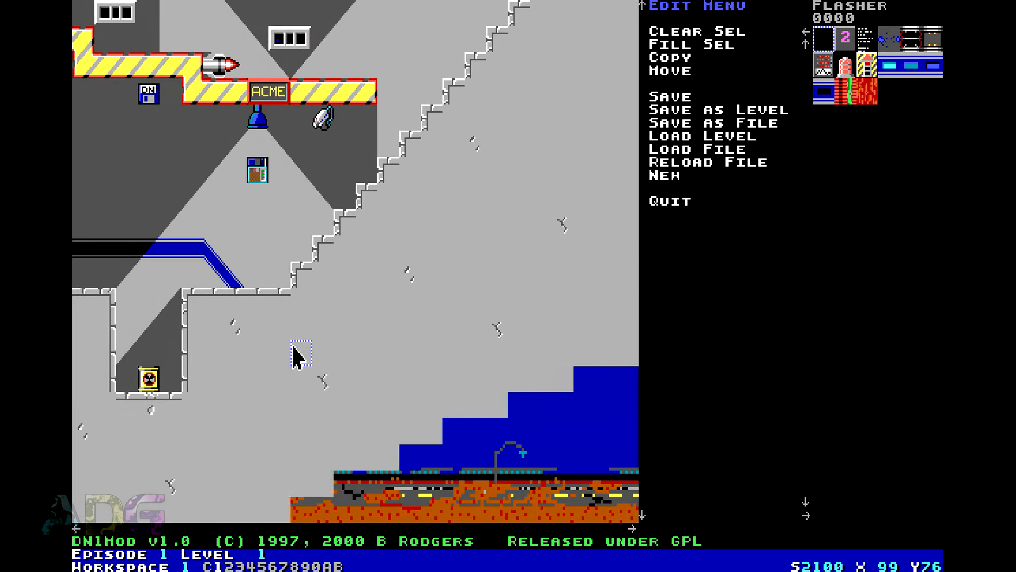
Step: Examine the cavern from the floor pit up past the ACME girders to the crates carrying the D-U-K-E letters
key("Left")
key("Left")
key("Left")
key("Left")
key("Left")
key("Up")
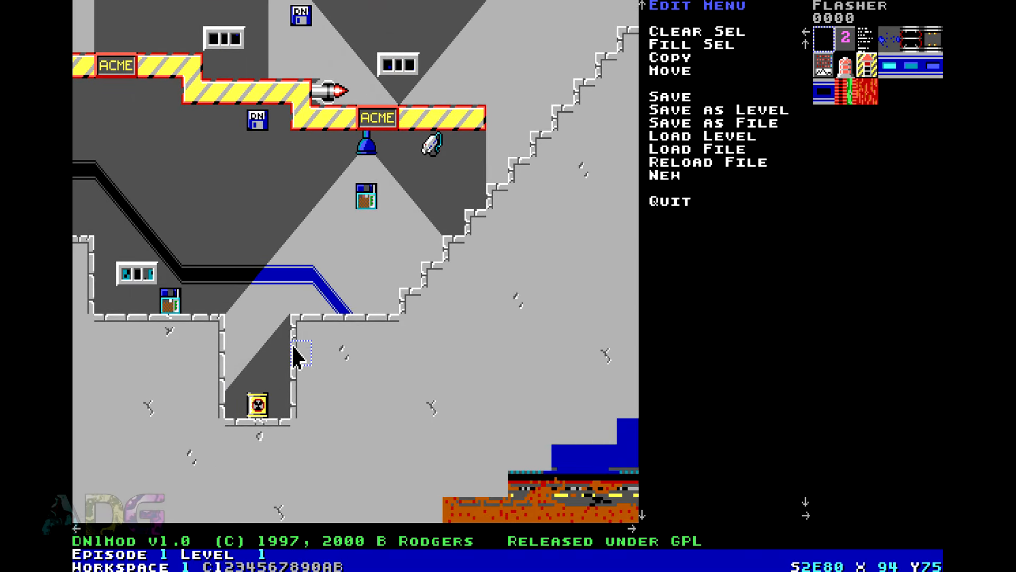
key("Up")
key("Up")
key("Up")
key("Up")
key("Up")
key("Up")
key("Up")
key("Up")
key("Up")
key("Up")
key("Up")
key("Up")
key("Up")
key("Up")
key("Up")
key("Right")
key("Right")
key("Right")
key("Right")
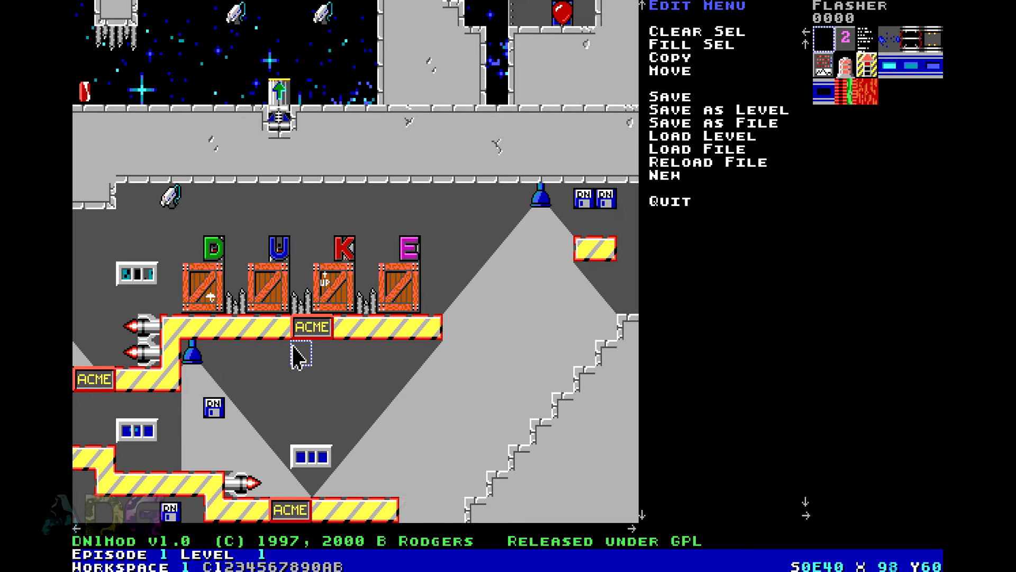
Step: Examine the area east of the D-U-K-E crates, across the stepped rock slope to the outdoor shaft with the row of disks
key("Right")
key("Right")
key("Right")
key("Right")
key("Right")
key("Right")
key("Right")
key("Right")
key("Right")
key("Right")
key("Right")
key("Right")
key("Right")
key("Right")
key("Down")
key("Down")
key("Down")
key("Down")
key("Down")
key("Down")
key("Down")
key("Down")
key("Down")
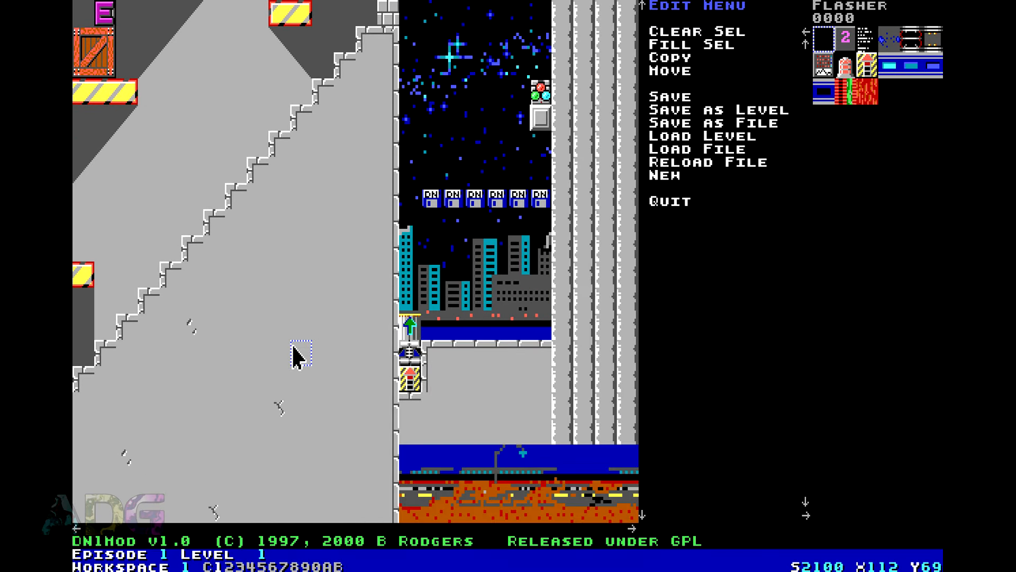
Step: Examine the eastern edge of the level upward, from the disk shaft to the stacked barrels beside the tall column
key("Up")
key("Up")
key("Up")
key("Up")
key("Up")
key("Up")
key("Up")
key("Up")
key("Up")
key("Up")
key("Up")
key("Up")
key("Up")
key("Up")
key("Up")
key("Up")
key("Up")
key("Up")
key("Up")
key("Up")
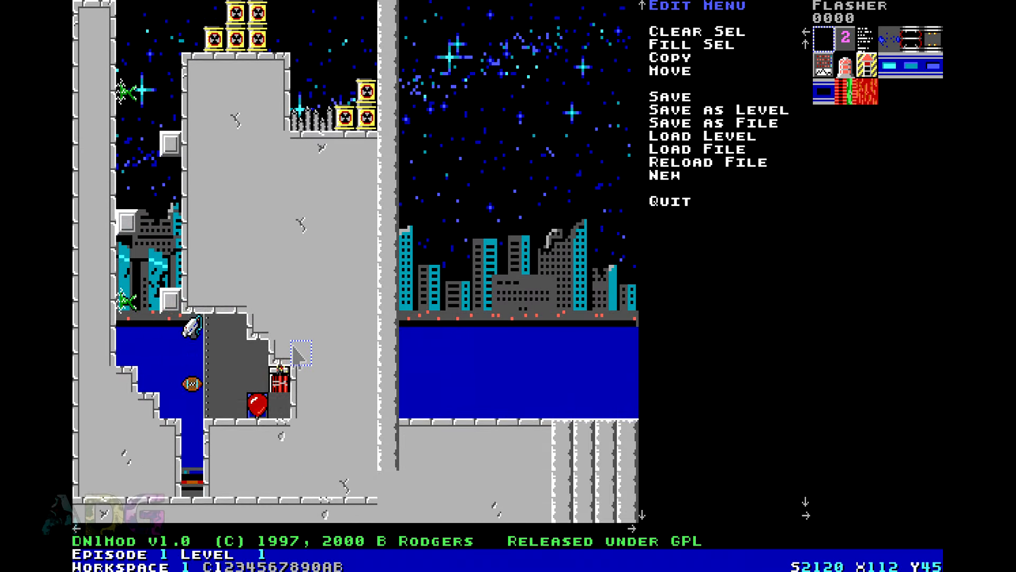
key("Left")
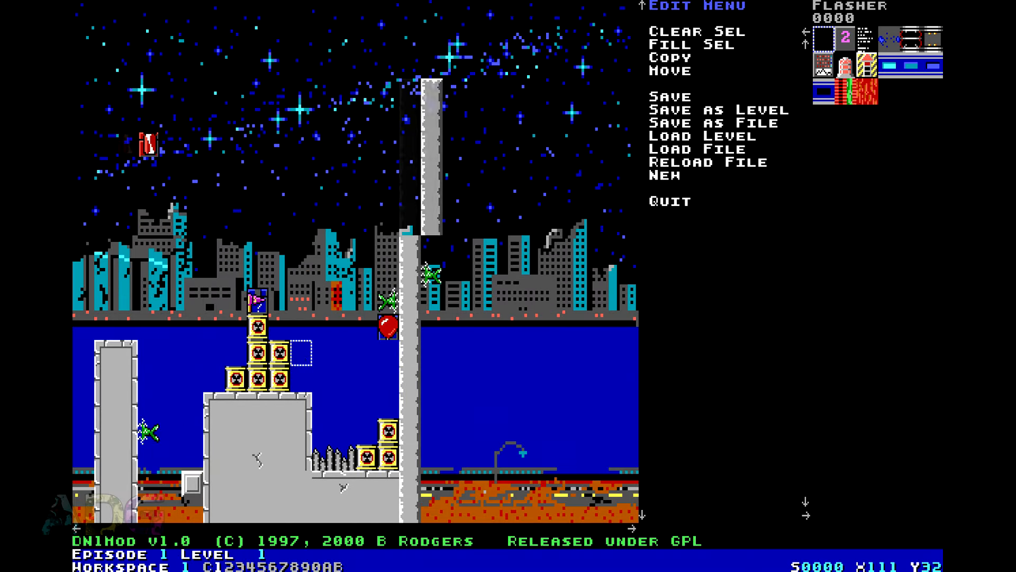
Step: Examine the outdoor pillars west of the barrel stack and the shaft between them, down to the building's EXIT sign
key("Left")
key("Left")
key("Left")
key("Left")
key("Left")
key("Left")
key("Left")
key("Left")
key("Left")
key("Left")
key("Left")
key("Left")
key("Left")
key("Left")
key("Left")
key("Left")
key("Left")
key("Left")
key("Left")
key("Left")
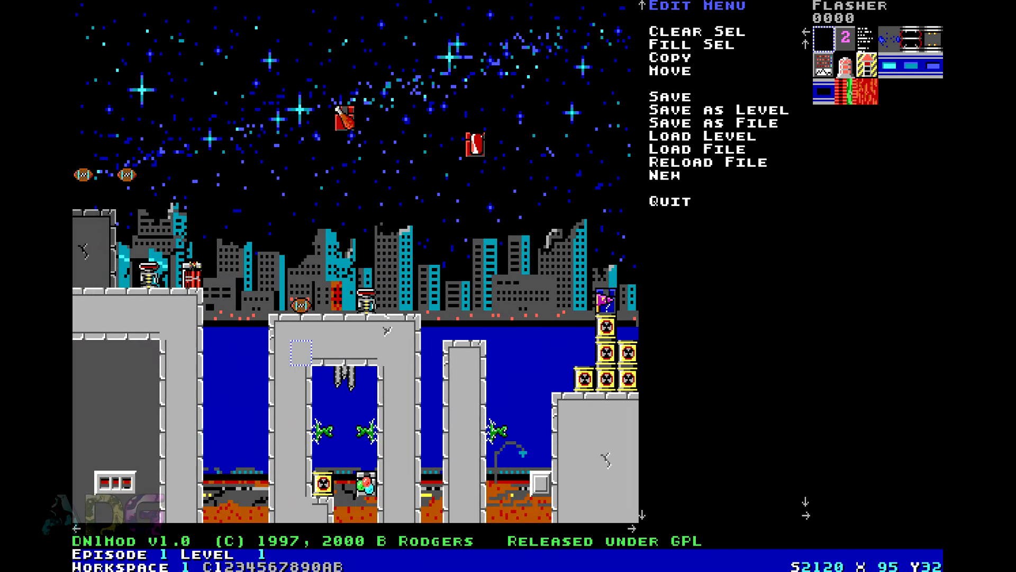
key("Down")
key("Down")
key("Down")
key("Down")
key("Down")
key("Down")
key("Down")
key("Down")
key("Down")
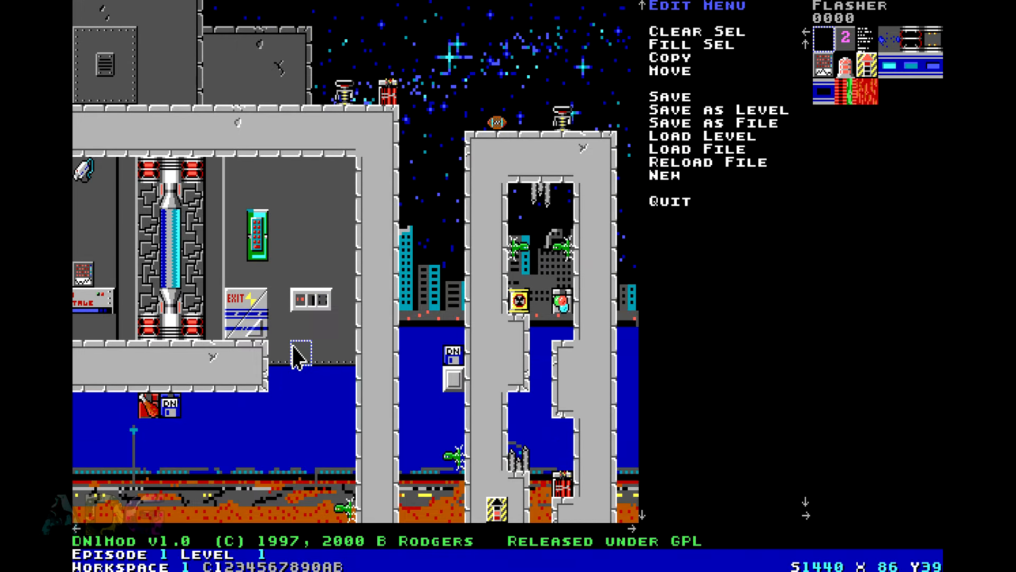
Step: Examine the building interior westward from the EXIT sign, past the high-voltage room and along the corridor above the skyline
key("Left")
key("Left")
key("Left")
key("Left")
key("Left")
key("Left")
key("Left")
key("Left")
key("Left")
key("Left")
key("Left")
key("Left")
key("Left")
key("Left")
key("Left")
key("Left")
key("Left")
key("Left")
key("Left")
key("Left")
key("Left")
key("Left")
key("Left")
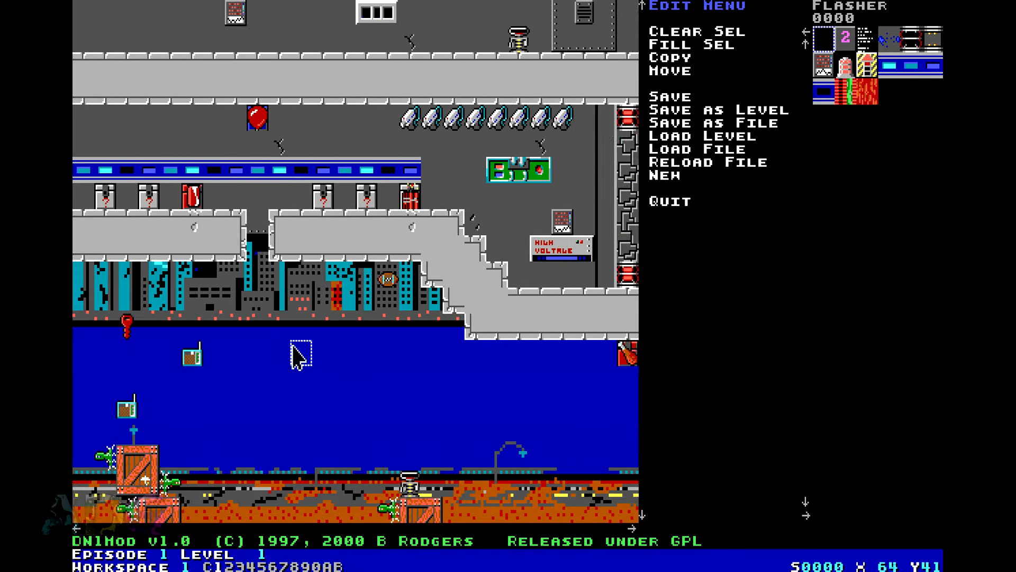
Step: Examine the western part of the building, past the red key lock and the spiked trench, up to the outer ledge with the flag
key("Left")
key("Left")
key("Left")
key("Left")
key("Left")
key("Left")
key("Left")
key("Left")
key("Left")
key("Left")
key("Left")
key("Left")
key("Left")
key("Left")
key("Left")
key("Left")
key("Left")
key("Left")
key("Left")
key("Left")
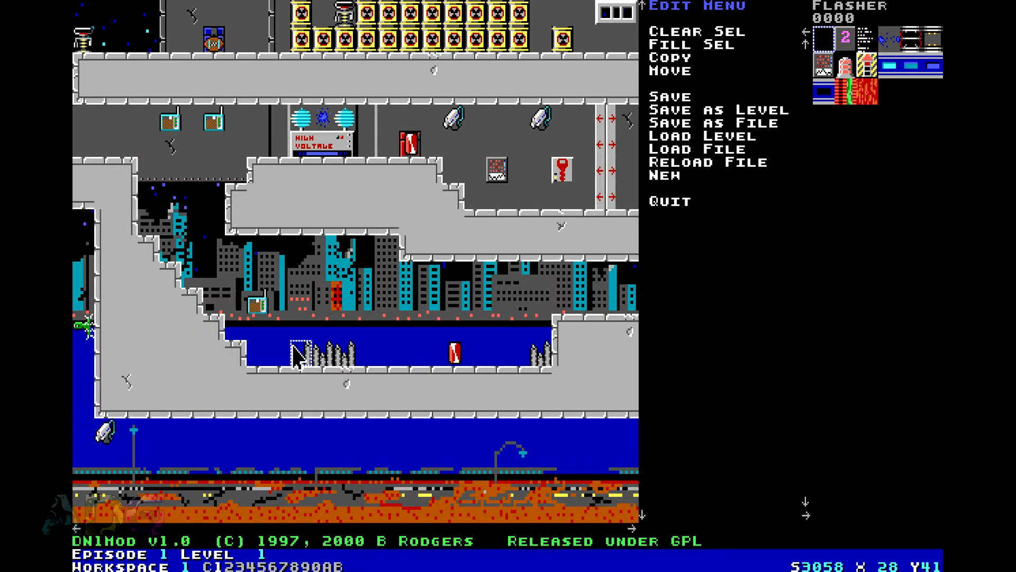
key("Right")
key("Right")
key("Up")
key("Up")
key("Up")
key("Up")
key("Up")
key("Up")
key("Up")
key("Up")
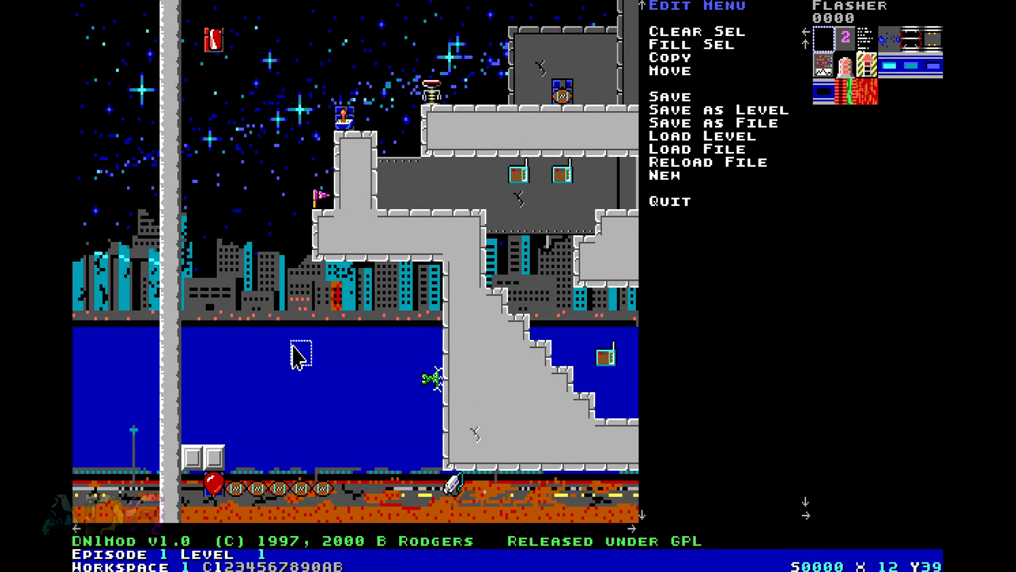
Step: Examine the building eastward from the outer flag ledge to the high-voltage room and the barrel stack above it
key("Right")
key("Right")
key("Right")
key("Right")
key("Right")
key("Right")
key("Right")
key("Right")
key("Right")
key("Right")
key("Right")
key("Right")
key("Right")
key("Right")
key("Right")
key("Right")
key("Right")
key("Right")
key("Right")
key("Right")
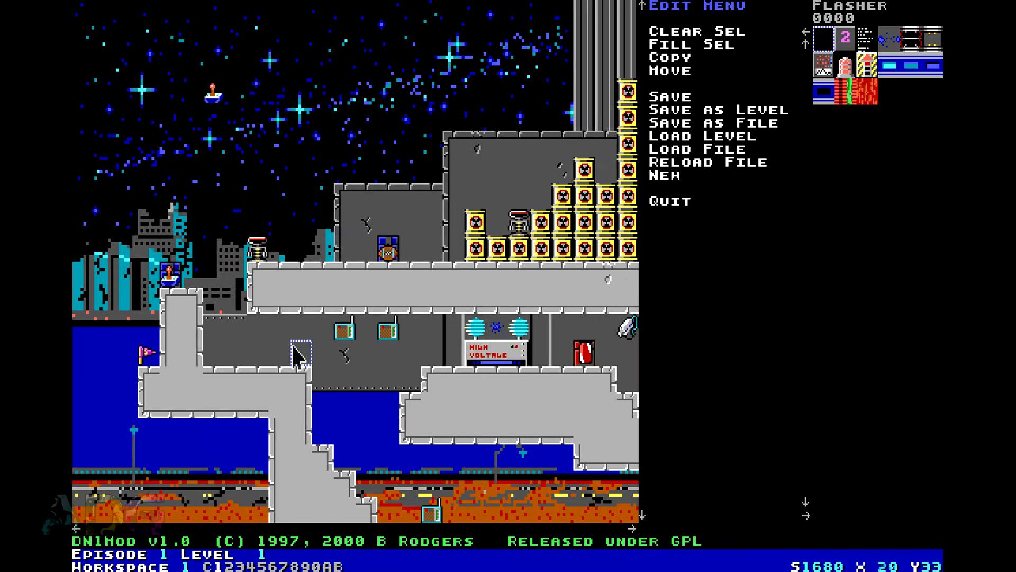
Step: Examine the building further east, past the barrel stack and the red key lock, to the computer console and the ACME sign
key("Right")
key("Right")
key("Right")
key("Right")
key("Right")
key("Right")
key("Right")
key("Right")
key("Right")
key("Right")
key("Right")
key("Right")
key("Right")
key("Right")
key("Right")
key("Right")
key("Right")
key("Right")
key("Right")
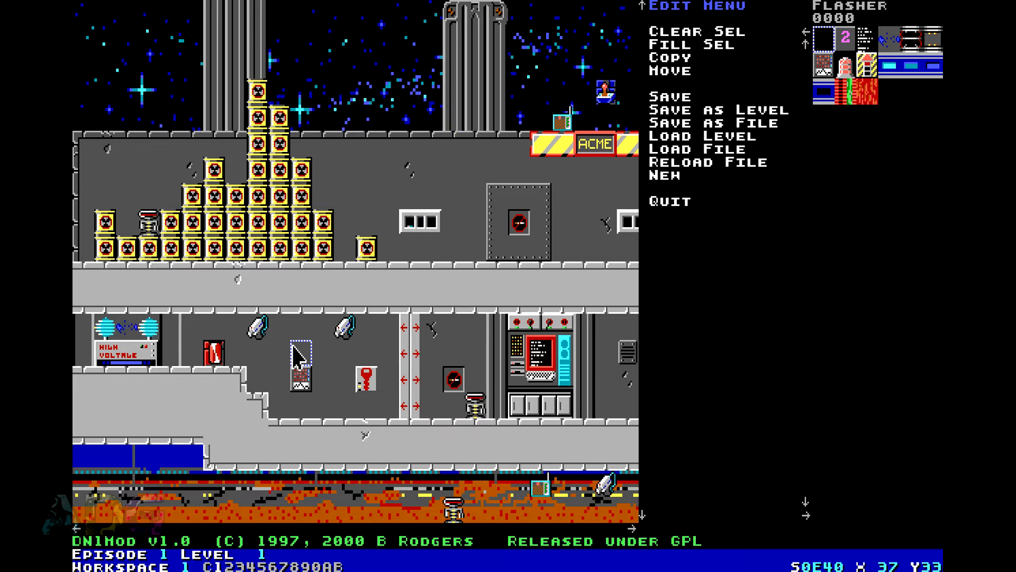
Step: Examine the upper floor and roof columns east of the ACME sign, including the striped platforms
key("Up")
key("Up")
key("Up")
key("Up")
key("Up")
key("Up")
key("Up")
key("Up")
key("Up")
key("Up")
key("Up")
key("Up")
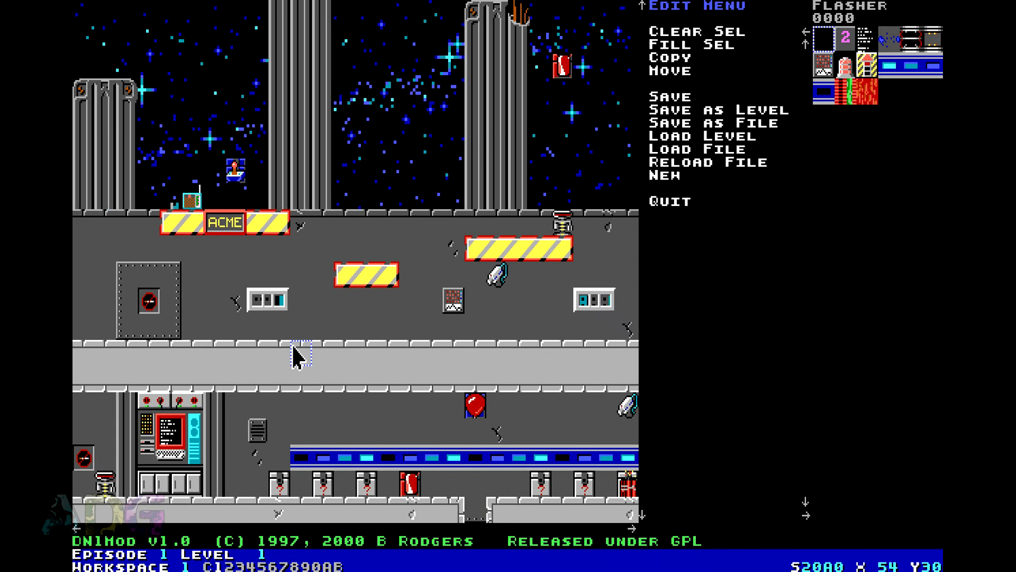
Step: Load Episode 1 Level 2 into the current workspace
key("Up")
key("Up")
key("Up")
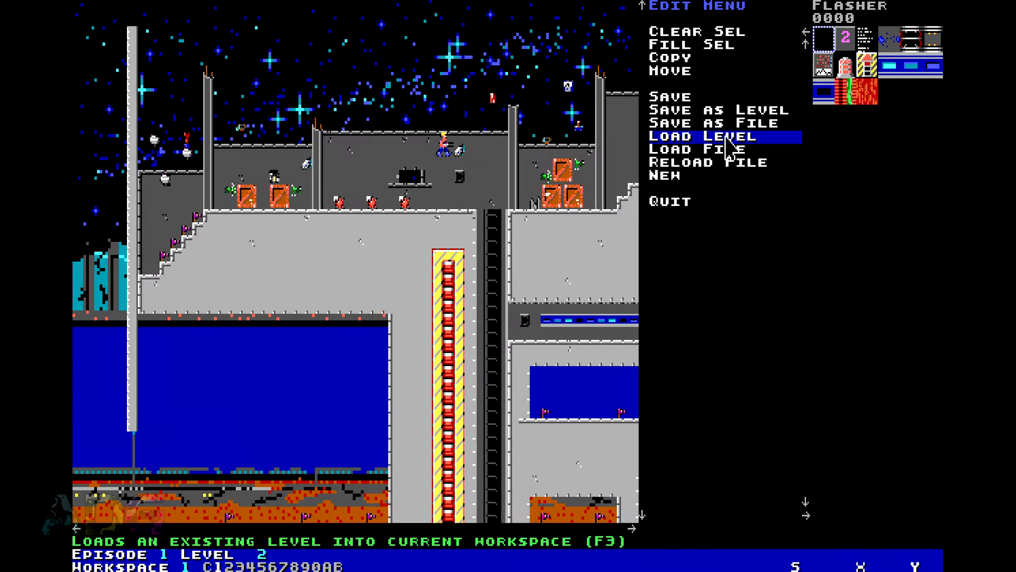
Step: Examine the upper rooms of Level 2 eastward from the starting area, past the vertical shaft and stacked crates
key("Right")
key("Right")
key("Right")
key("Right")
key("Right")
key("Right")
key("Right")
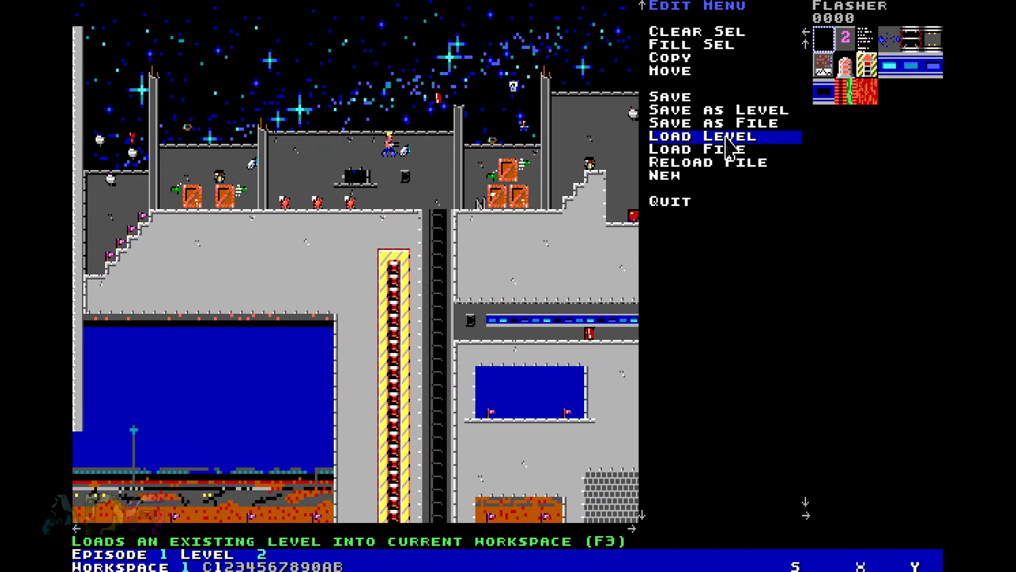
key("Right")
key("Right")
key("Right")
key("Right")
key("Right")
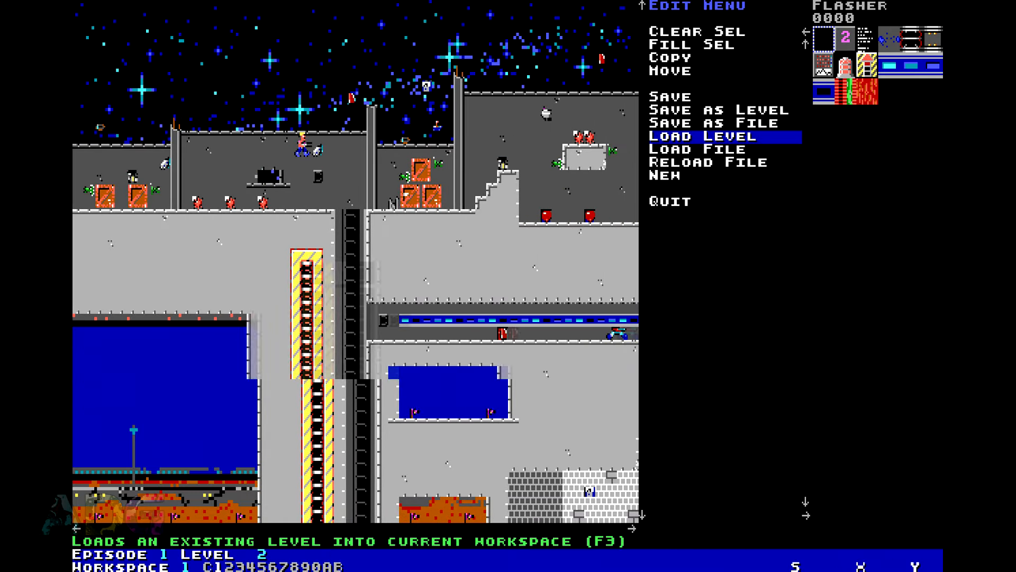
Step: Examine Level 2 further east, from the stacked crates to the outdoor slope and the blue-striped corridor below
key("Right")
key("Right")
key("Right")
key("Right")
key("Right")
key("Right")
key("Right")
key("Right")
key("Right")
key("Right")
key("Right")
key("Right")
key("Right")
key("Right")
key("Right")
key("Right")
key("Right")
key("Right")
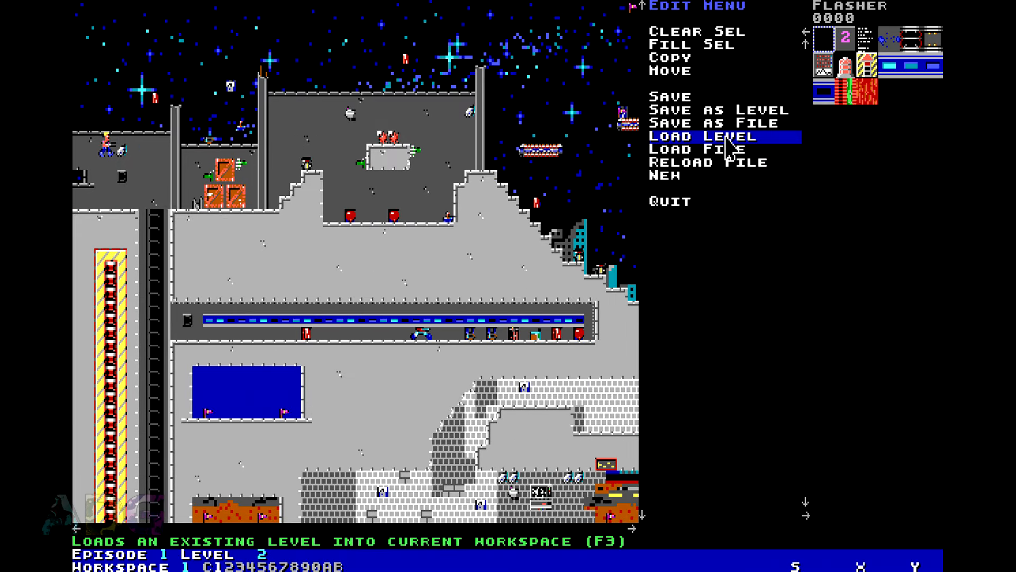
Step: Examine Level 2 downward from the blue-striped corridor, past the brick tunnel, to the narrow item corridors
key("Down")
key("Down")
key("Down")
key("Down")
key("Down")
key("Down")
key("Down")
key("Down")
key("Down")
key("Down")
key("Down")
key("Down")
key("Down")
key("Down")
key("Down")
key("Down")
key("Down")
key("Down")
key("Down")
key("Down")
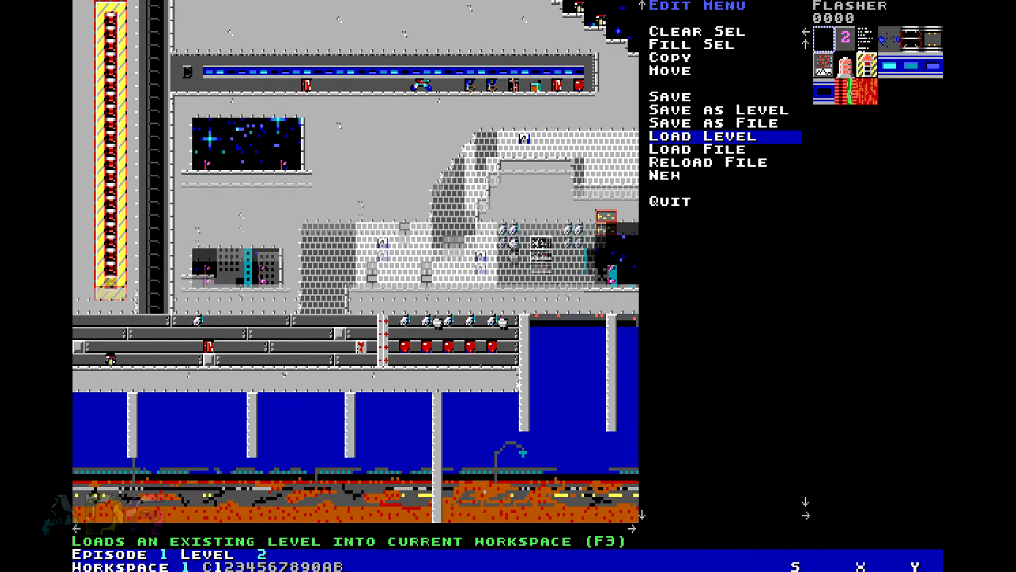
Step: Examine the bottom of Level 2, below the narrow item corridors, down to the ends of the support pillars
key("Down")
key("Down")
key("Down")
key("Down")
key("Down")
key("Down")
key("Down")
key("Down")
key("Down")
key("Down")
key("Down")
key("Down")
key("Down")
key("Down")
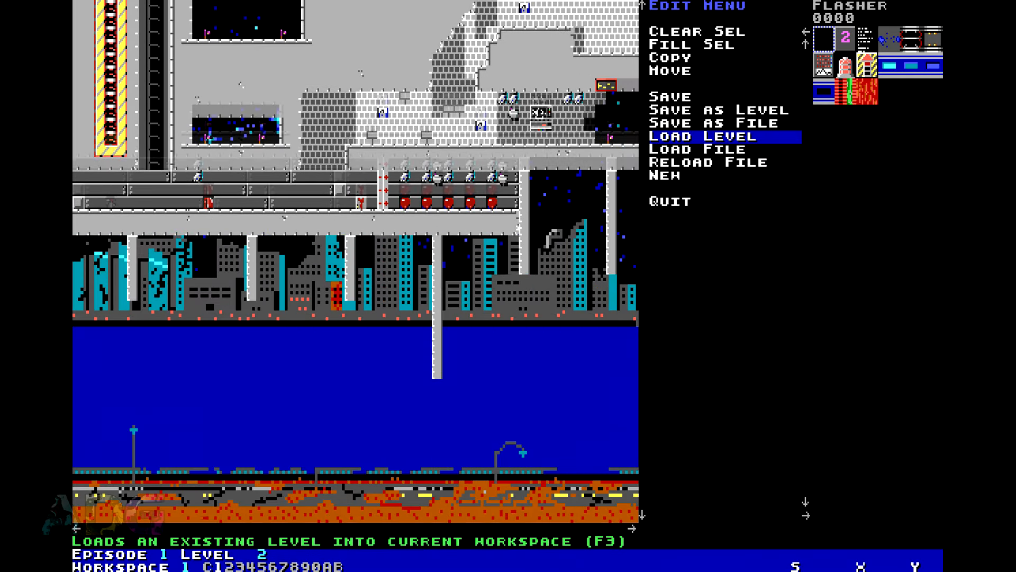
Step: Examine the lower part of Level 2 eastward along the brick tunnel to the barrels beside the eastern wall
key("Up")
key("Up")
key("Up")
key("Up")
key("Up")
key("Up")
key("Right")
key("Right")
key("Right")
key("Right")
key("Right")
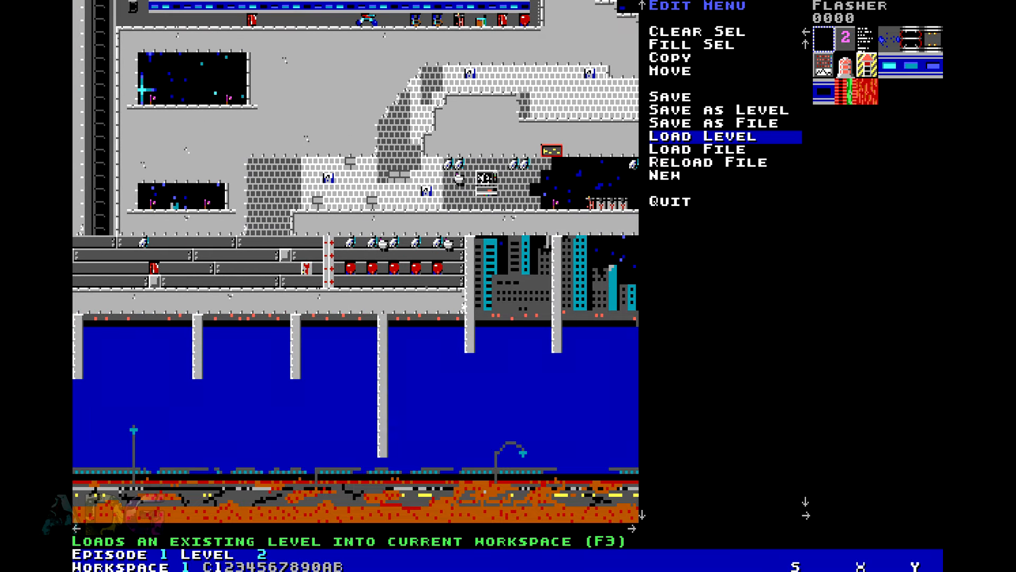
key("Right")
key("Right")
key("Right")
key("Right")
key("Right")
key("Right")
key("Right")
key("Right")
key("Right")
key("Right")
key("Right")
key("Right")
key("Right")
key("Right")
key("Right")
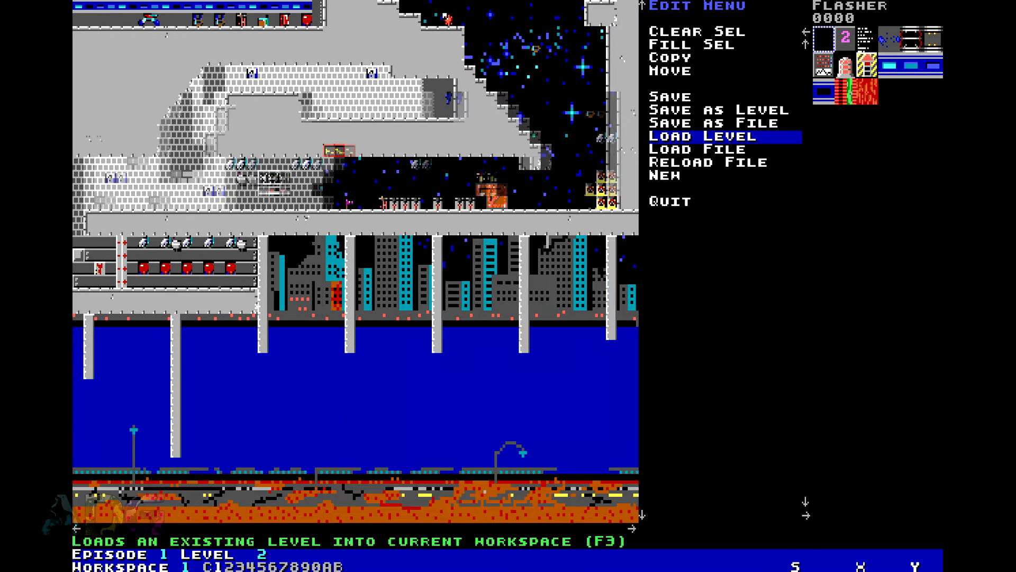
Step: Examine the eastern outdoor area of Level 2 upward, from the barrels along the stepped slope to the floating platforms
key("Up")
key("Right")
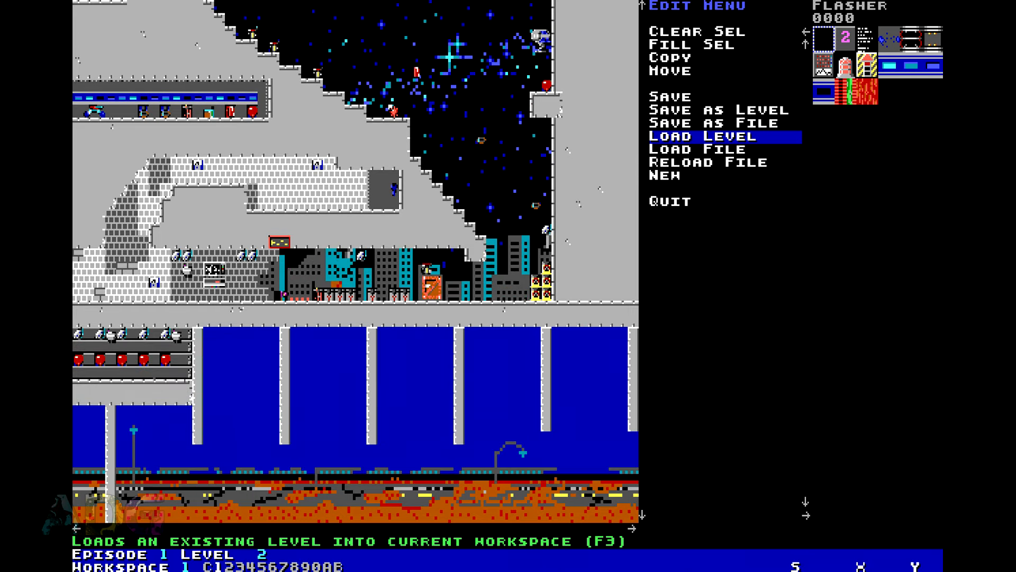
key("Up")
key("Up")
key("Up")
key("Up")
key("Up")
key("Up")
key("Up")
key("Up")
key("Up")
key("Up")
key("Up")
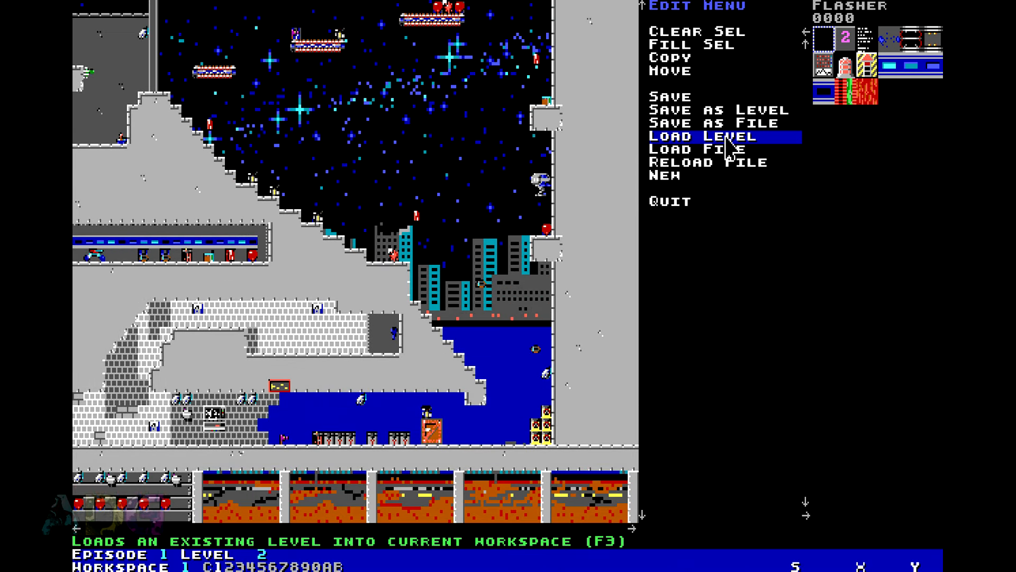
Step: Load Episode 1 Level 3 into the current workspace
key("Up")
key("Up")
key("Up")
key("Up")
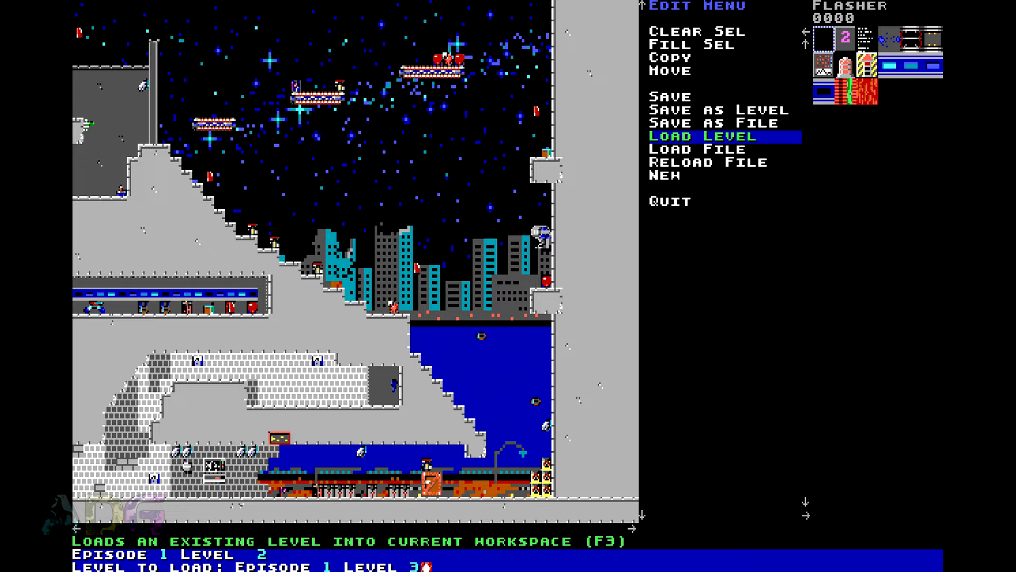
key("Return")
Step: Examine the upper western platforms of Level 3 beside the red brick wall, down to the corner of the yellow-striped room
key("Right")
key("Right")
key("Right")
key("Right")
key("Right")
key("Right")
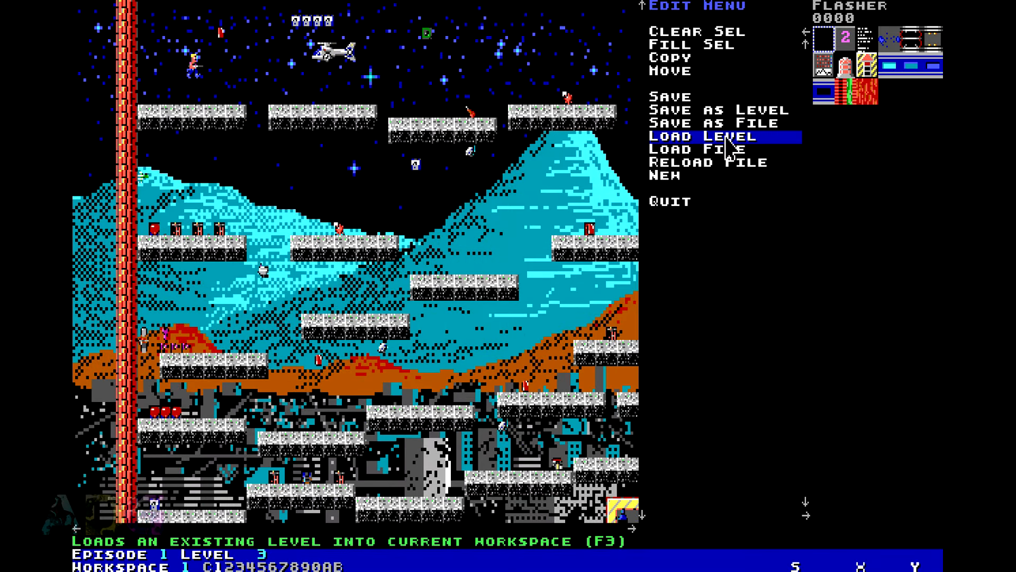
key("Down")
key("Down")
key("Down")
key("Down")
key("Down")
key("Down")
key("Down")
key("Down")
key("Down")
key("Down")
key("Down")
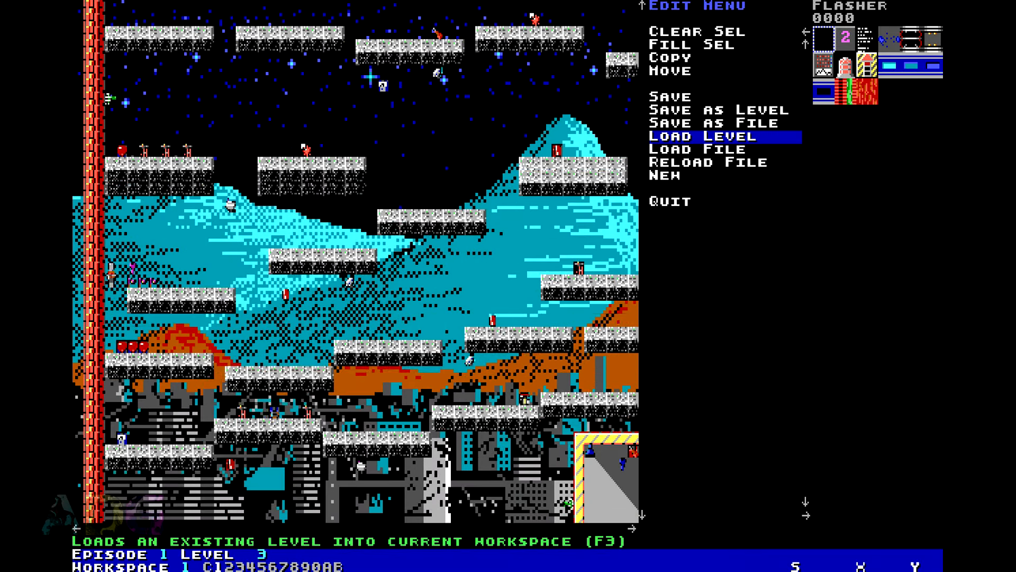
Step: Examine the western side of Level 3 downward, past the yellow-striped room to the lower stone platforms
key("Down")
key("Down")
key("Down")
key("Down")
key("Down")
key("Down")
key("Down")
key("Down")
key("Down")
key("Down")
key("Down")
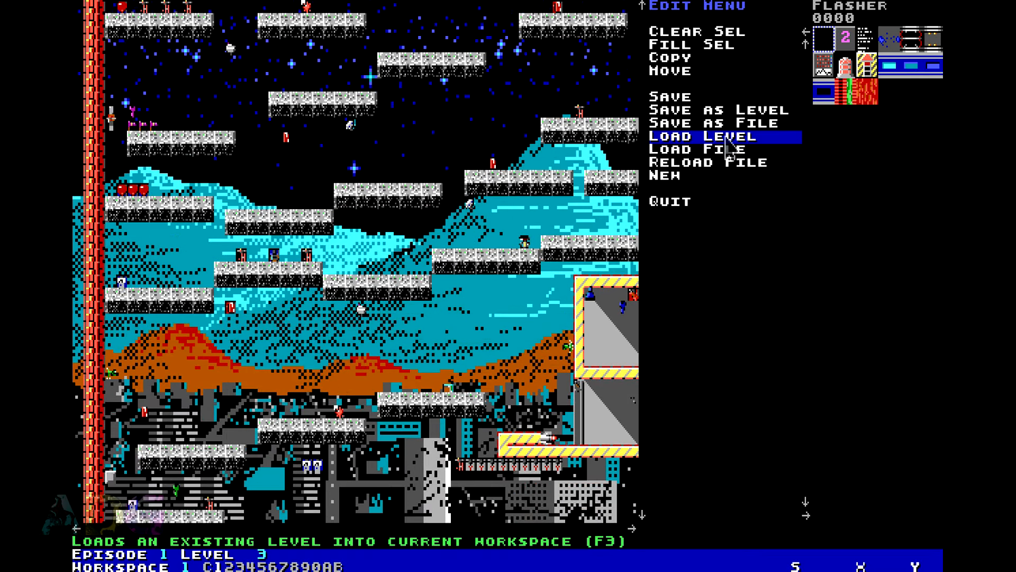
key("Down")
key("Down")
key("Down")
key("Down")
key("Down")
key("Down")
key("Down")
key("Down")
key("Down")
key("Down")
key("Down")
key("Down")
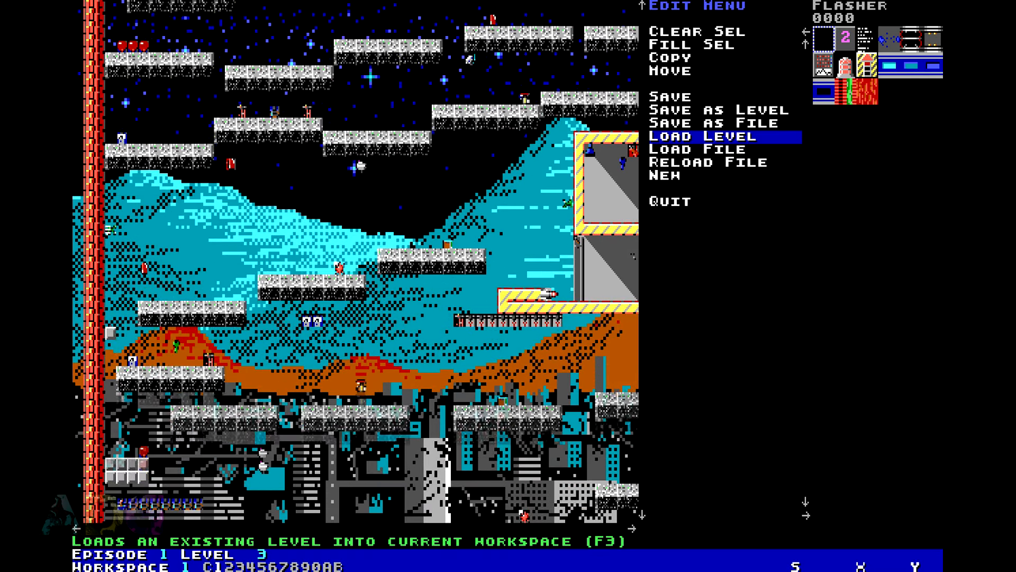
Step: Examine the bottom of Level 3, from the lower stone platforms down to the long stone floor and the red brick tunnel
key("Down")
key("Down")
key("Down")
key("Down")
key("Down")
key("Down")
key("Down")
key("Down")
key("Down")
key("Down")
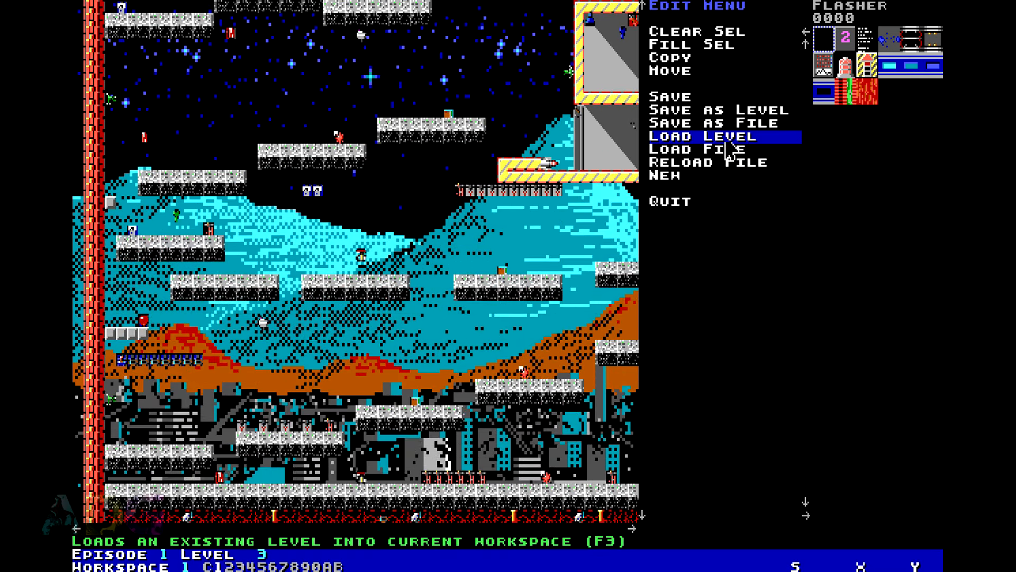
key("Down")
key("Down")
key("Down")
key("Down")
key("Down")
key("Down")
key("Down")
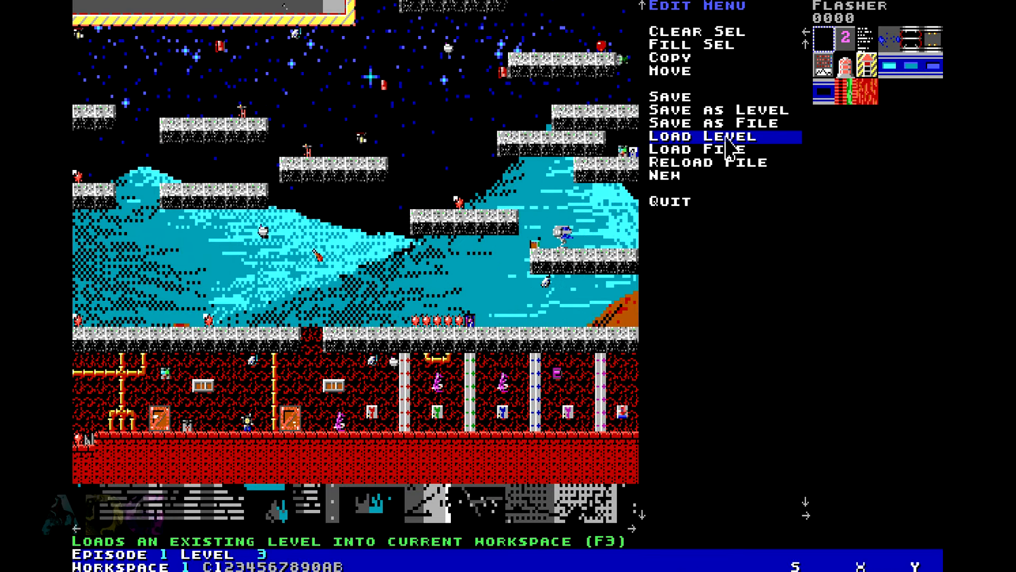
Step: Examine the eastern side of Level 3 upward from the red tunnel, along the brick boundary wall to the higher floating platforms
key("Up")
key("Up")
key("Up")
key("Up")
key("Up")
key("Up")
key("Up")
key("Up")
key("Up")
key("Up")
key("Up")
key("Up")
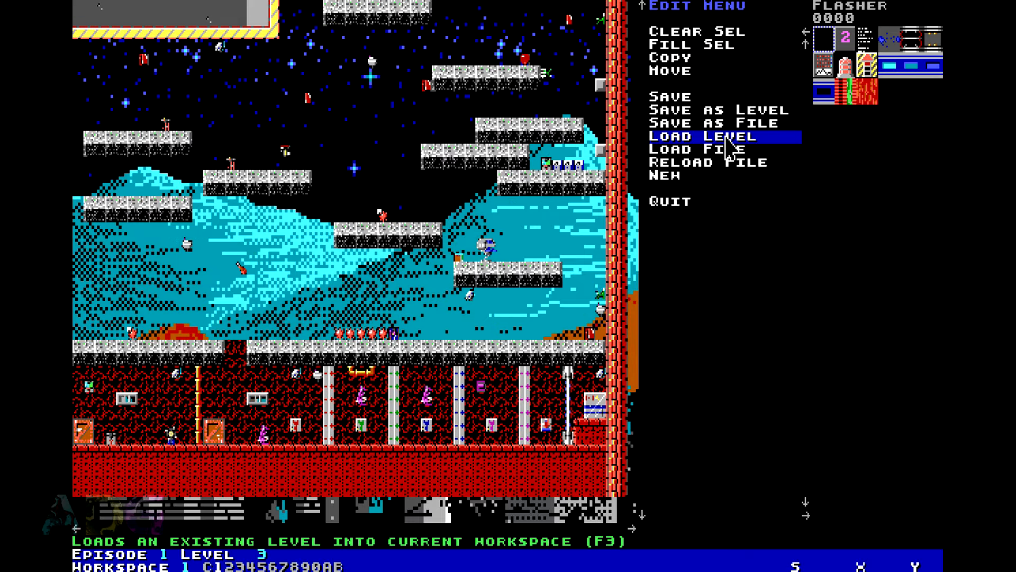
key("Up")
key("Up")
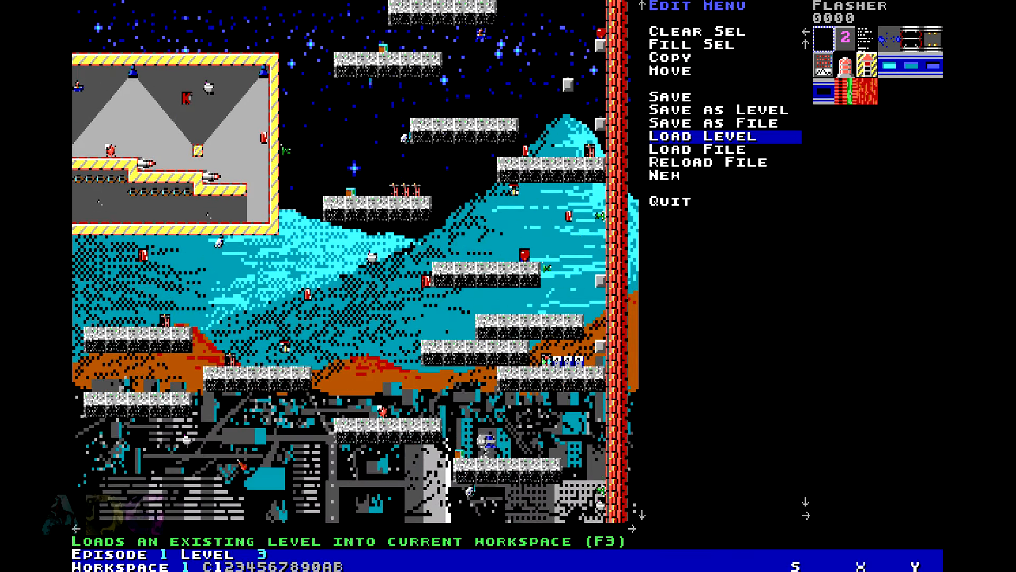
key("Up")
key("Up")
key("Up")
key("Up")
key("Up")
key("Up")
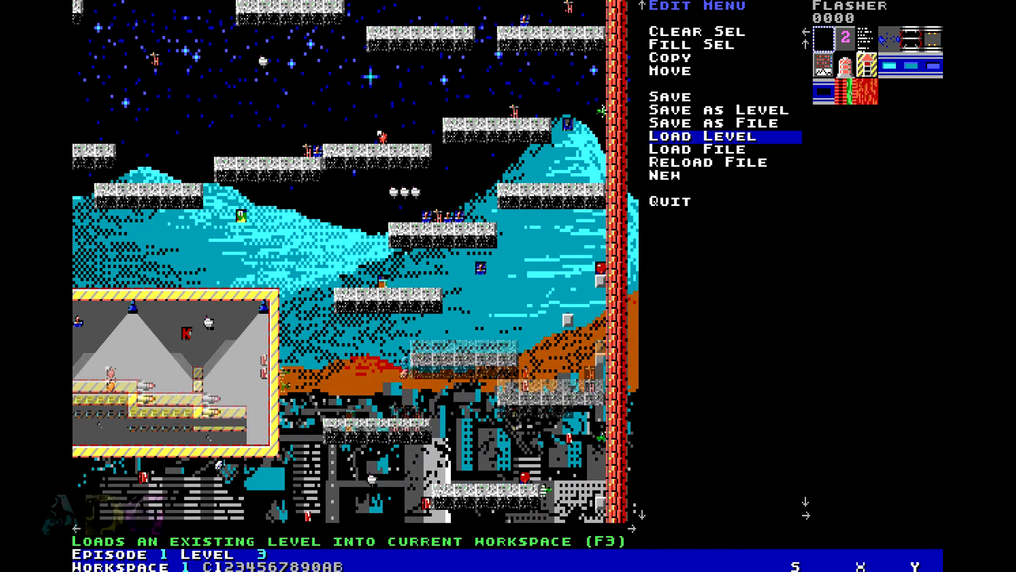
key("Right")
key("Right")
key("Right")
key("Right")
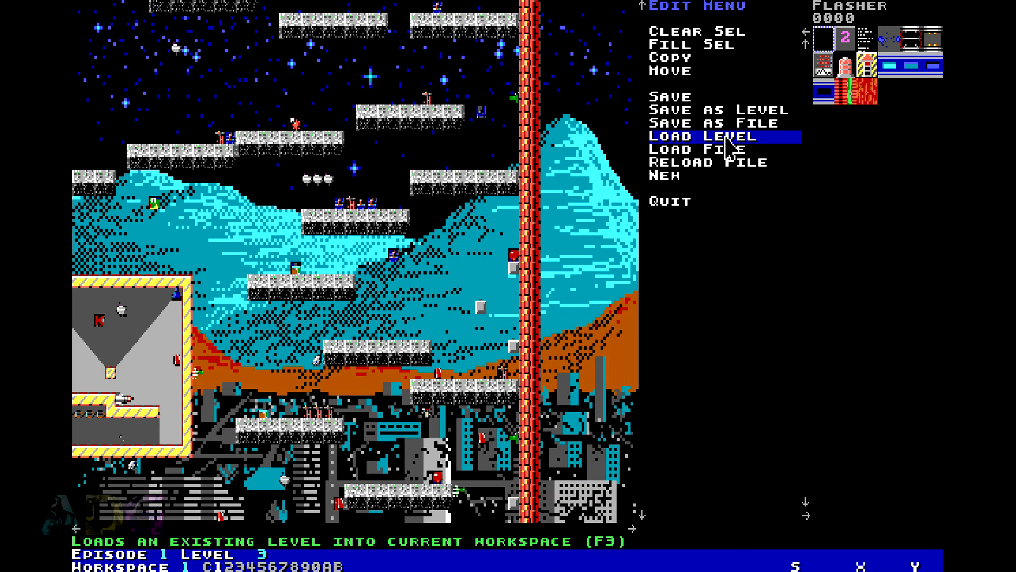
Step: Examine the yellow-striped room in the middle of Level 3 westward, from its eastern wall to its western entrance
key("Left")
key("Left")
key("Left")
key("Left")
key("Left")
key("Left")
key("Left")
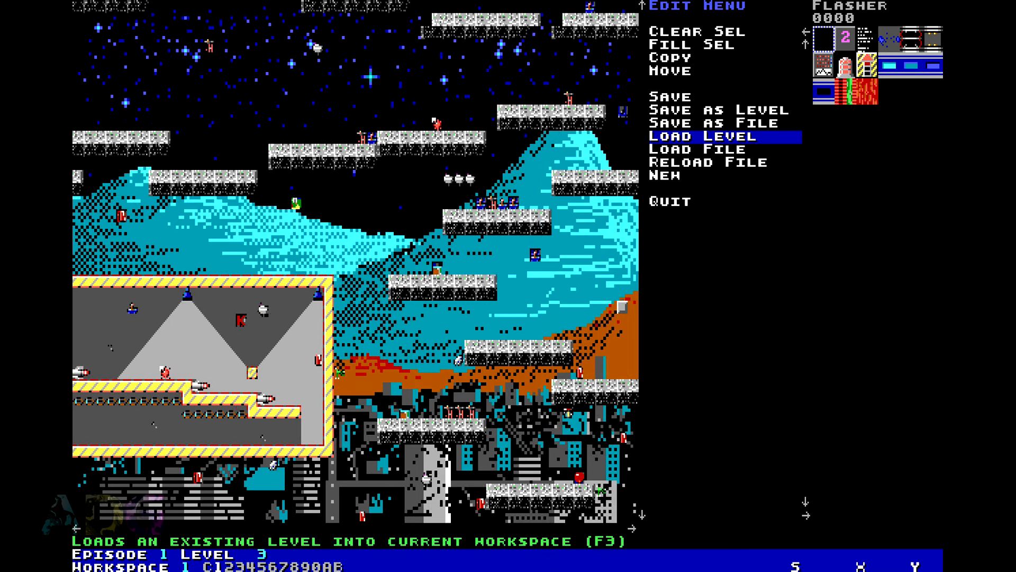
key("Left")
key("Left")
key("Left")
key("Left")
key("Left")
key("Left")
key("Left")
key("Left")
key("Left")
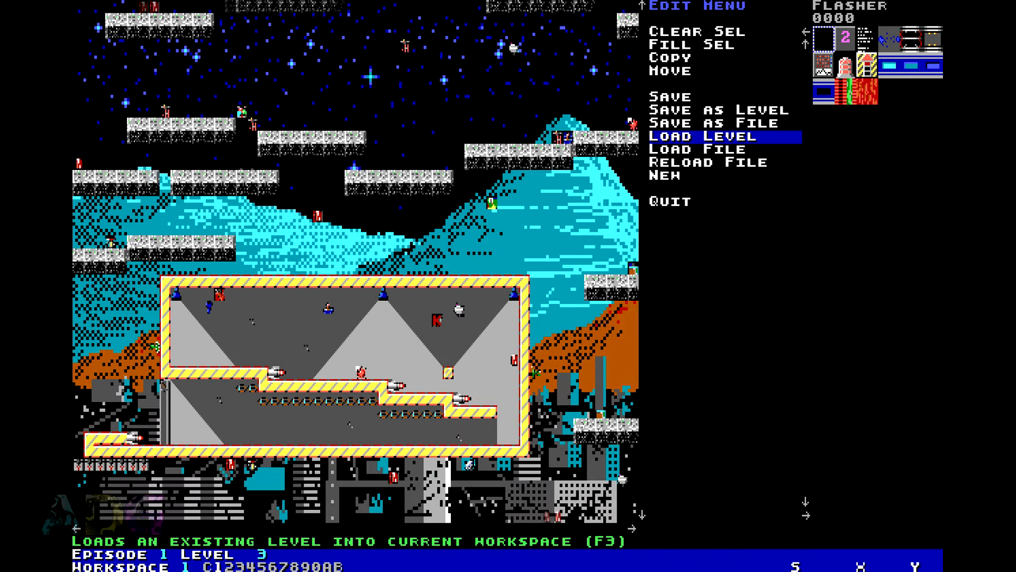
Step: Examine Level 3 westward from the yellow-striped room across the floating platforms to the western brick wall
key("Left")
key("Left")
key("Left")
key("Left")
key("Left")
key("Left")
key("Left")
key("Left")
key("Left")
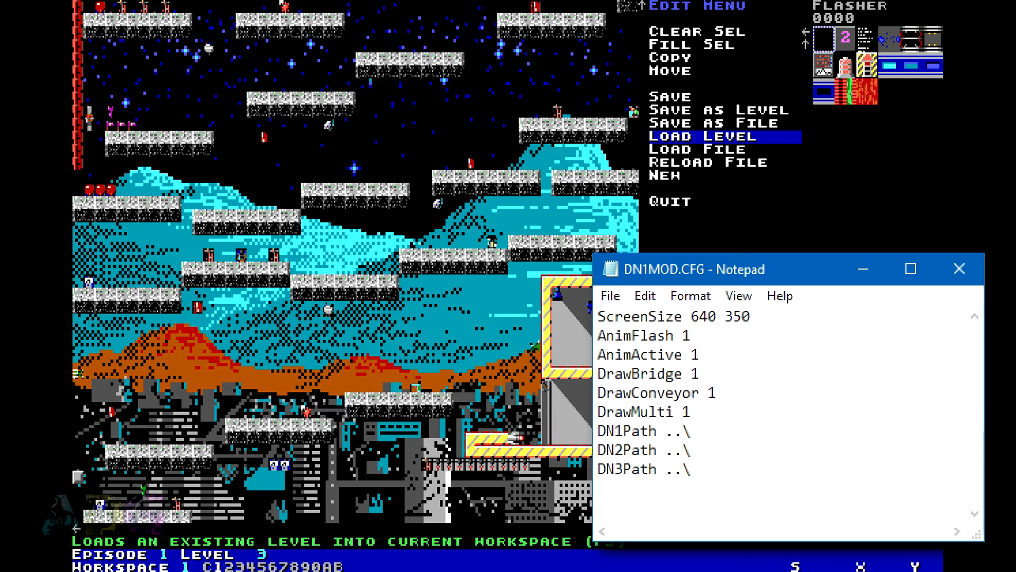
key("Left")
key("Left")
key("Left")
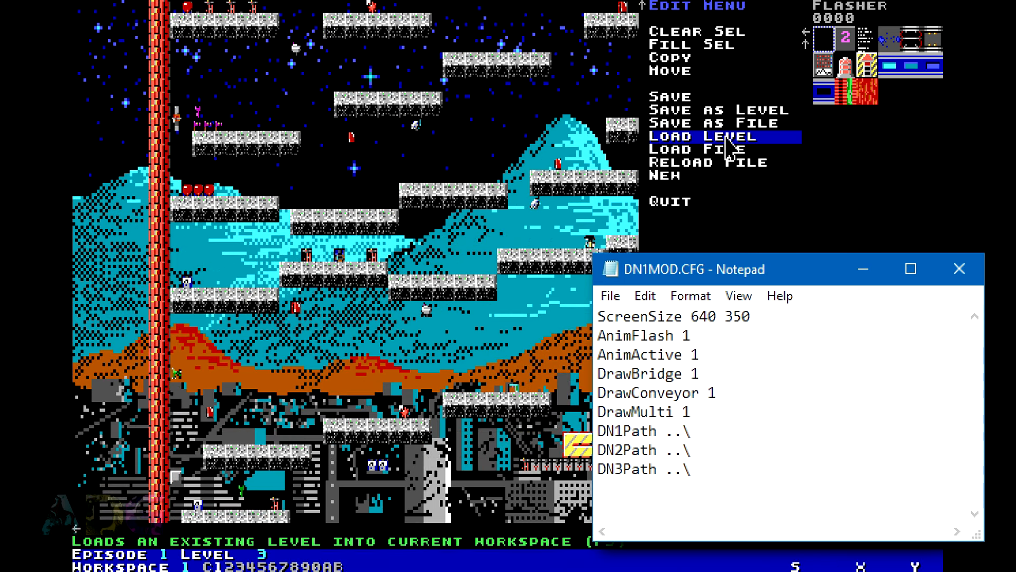
Step: Examine the floating platforms of Level 3 upward along the western brick wall
key("Up")
key("Up")
key("Up")
key("Up")
key("Up")
key("Up")
key("Up")
key("Up")
key("Up")
key("Up")
key("Up")
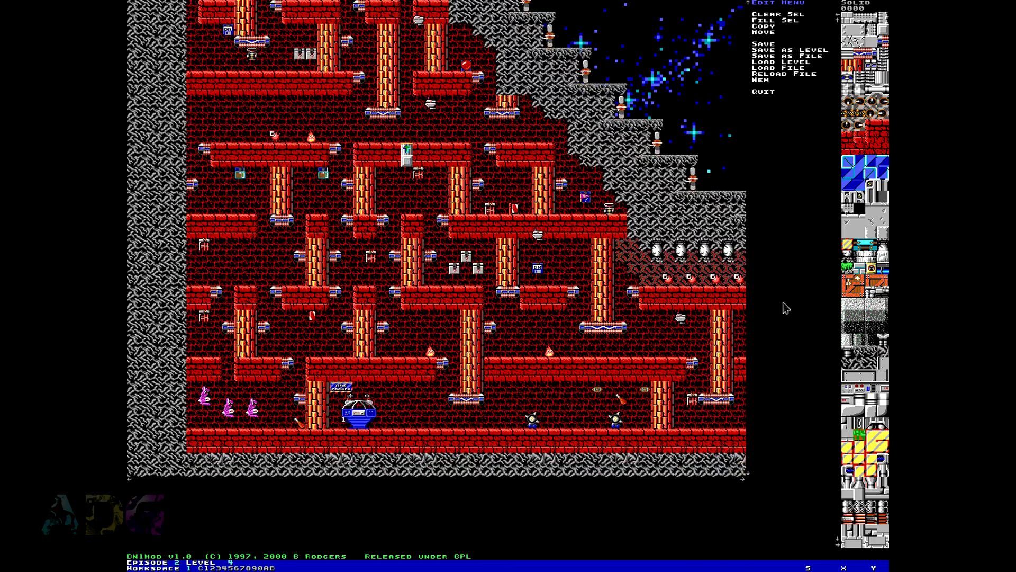
Step: Examine the bottom of Episode 2 Level 4 eastward, from the western rock wall through the brick chambers to the stepped rock slope
key("Right")
key("Right")
key("Right")
key("Right")
key("Right")
key("Right")
key("Right")
key("Right")
key("Right")
key("Right")
key("Right")
key("Right")
key("Right")
key("Right")
key("Right")
key("Right")
key("Right")
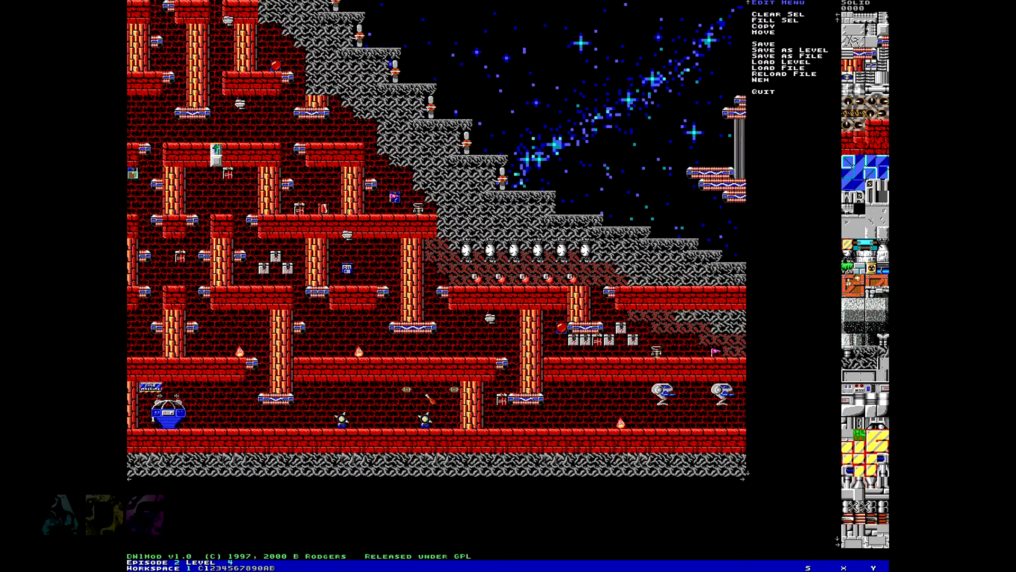
Step: Examine Episode 2 Level 4 eastward from the stepped rock slope to the large metal structure raised on grey pillars
key("Right")
key("Right")
key("Right")
key("Right")
key("Right")
key("Right")
key("Right")
key("Right")
key("Right")
key("Right")
key("Right")
key("Right")
key("Right")
key("Right")
key("Right")
key("Right")
key("Right")
key("Right")
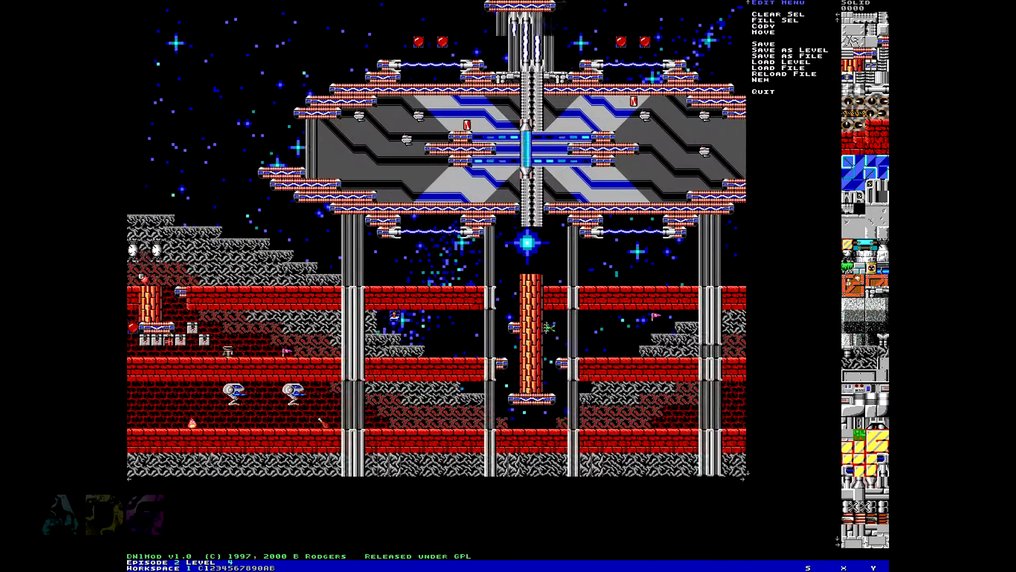
Step: Examine Episode 2 Level 4 eastward past the metal structure and upward along the eastern rock wall with its pipe shaft
key("Right")
key("Right")
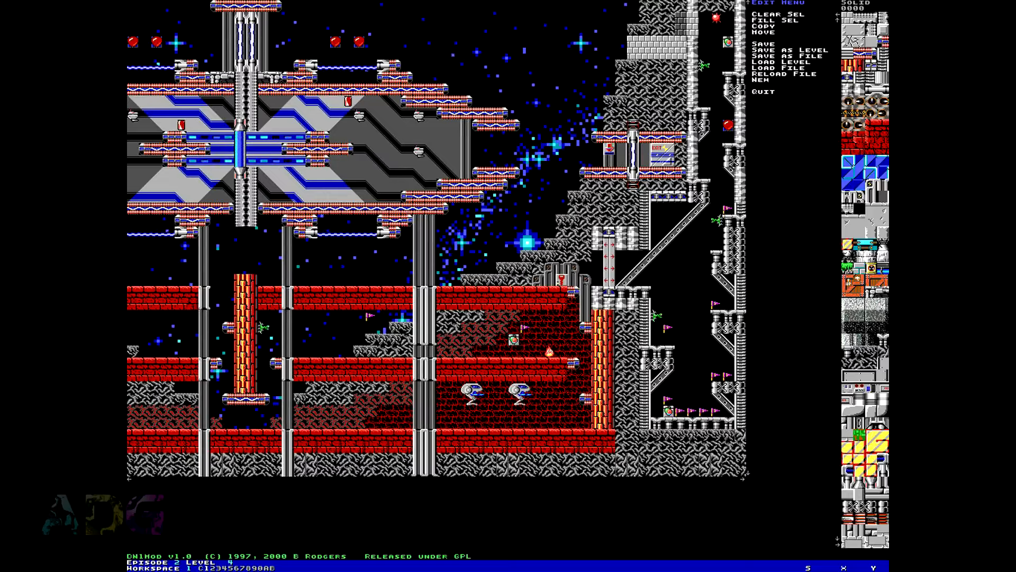
key("Up")
key("Up")
key("Up")
key("Up")
key("Up")
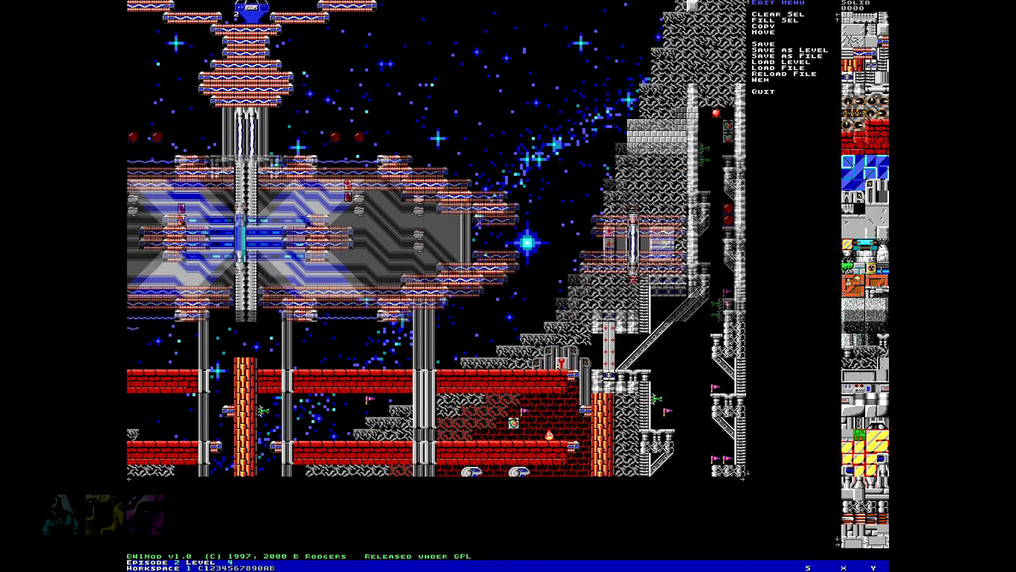
key("Up")
key("Up")
key("Up")
key("Up")
key("Up")
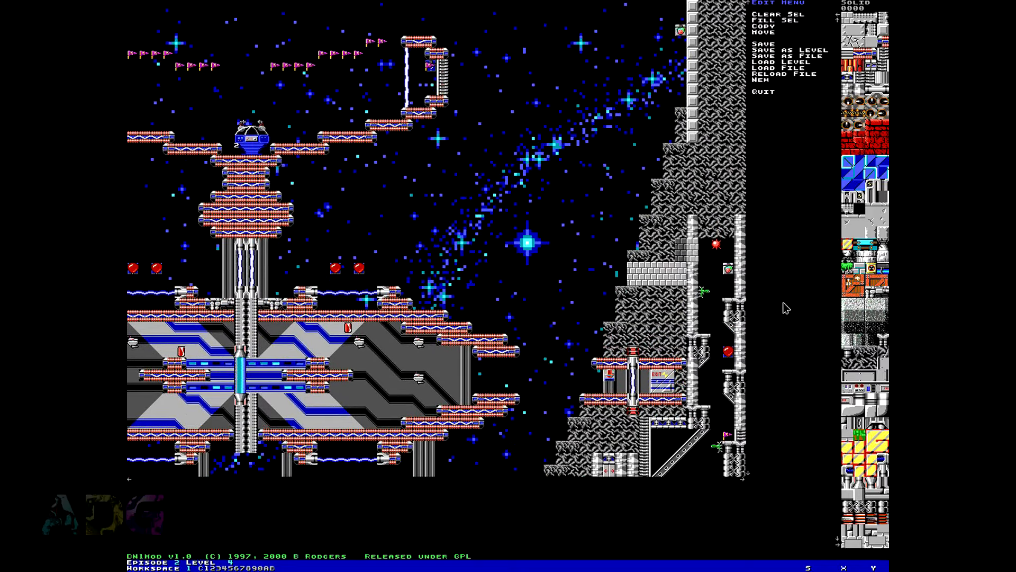
key("Up")
key("Up")
key("Up")
key("Up")
key("Up")
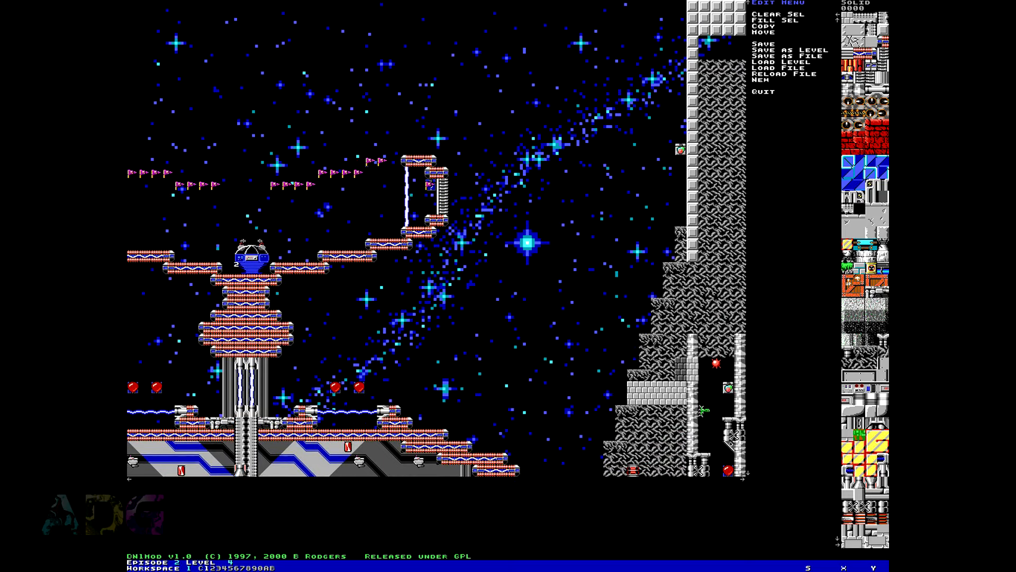
key("Up")
Step: Examine the central tower of Episode 2 Level 4 westward from its eastern platform arm and down into the metal structure
key("Left")
key("Left")
key("Left")
key("Left")
key("Left")
key("Left")
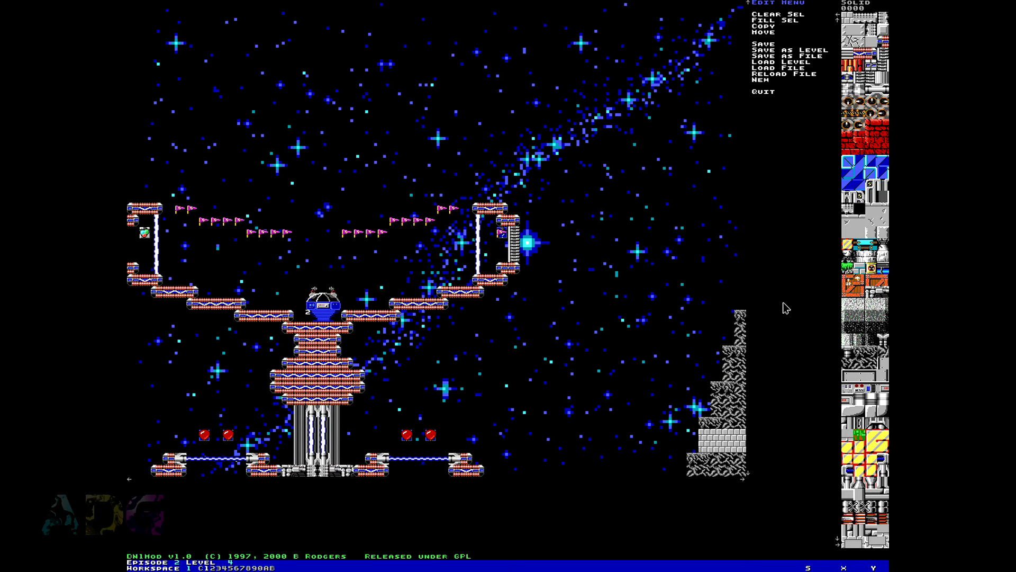
key("Down")
key("Down")
key("Down")
key("Down")
key("Down")
key("Down")
key("Down")
key("Down")
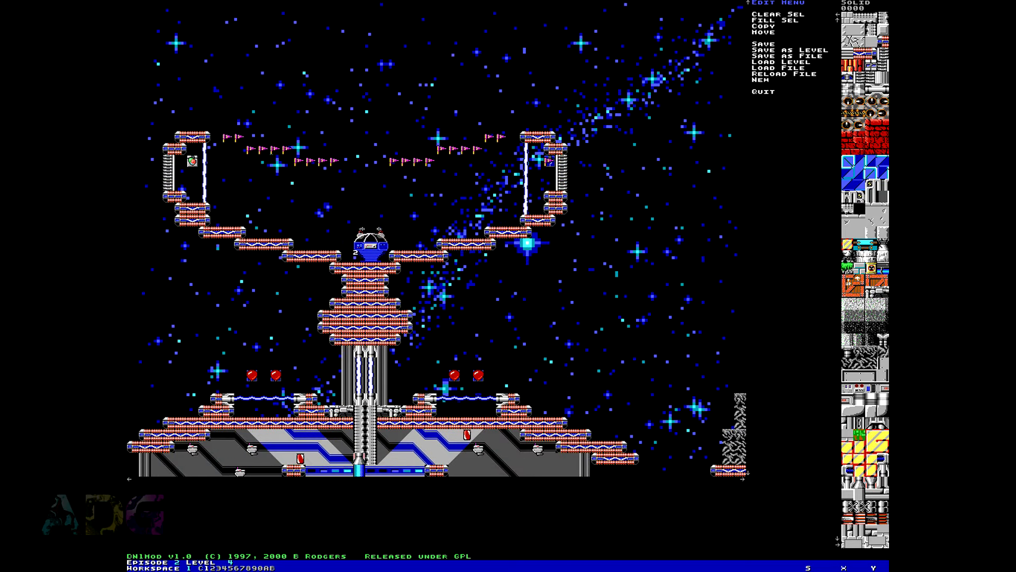
key("Down")
key("Down")
key("Down")
key("Down")
key("Down")
key("Down")
key("Down")
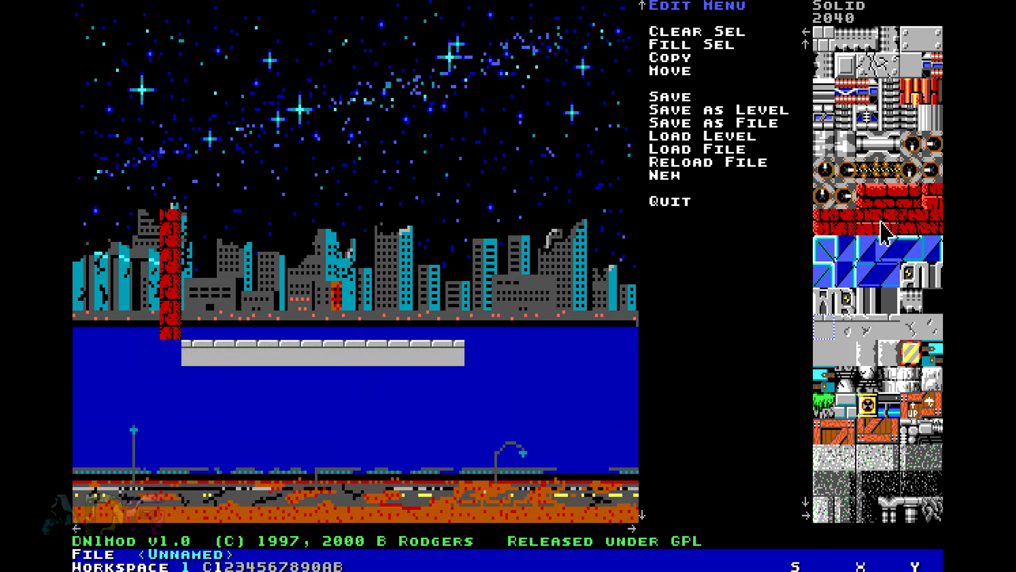
Step: Extend the red brick column at the western end of the grey floor downward and upward with brick tiles
left_click(841, 229)
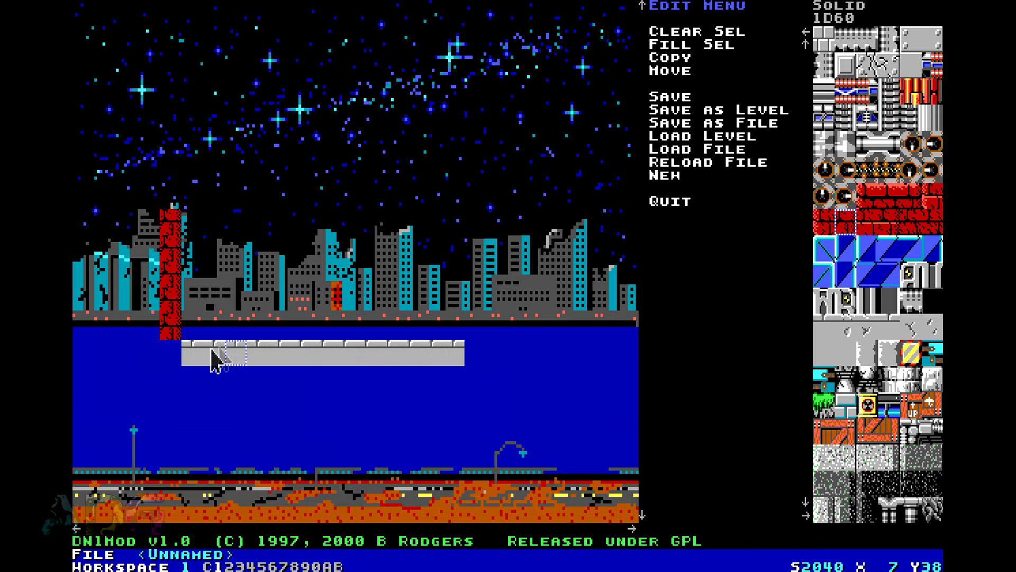
left_click(168, 354)
left_click_drag(174, 377, 175, 439)
left_click_drag(171, 212, 170, 137)
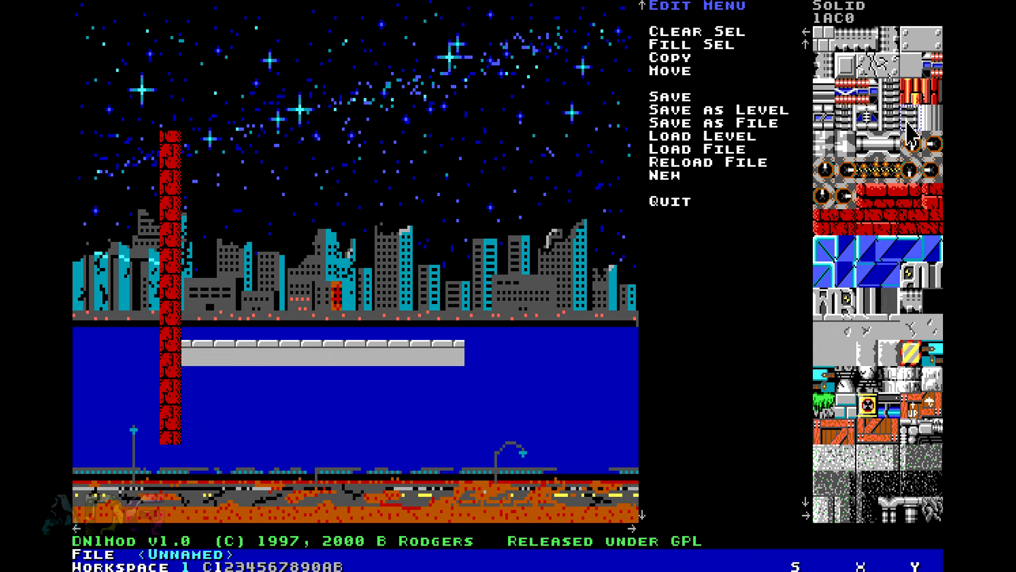
Step: Lay a ceiling row of white striped pipe tiles eastward from the brick column and retile the grey floor row with the same tile
left_click_drag(190, 223, 307, 222)
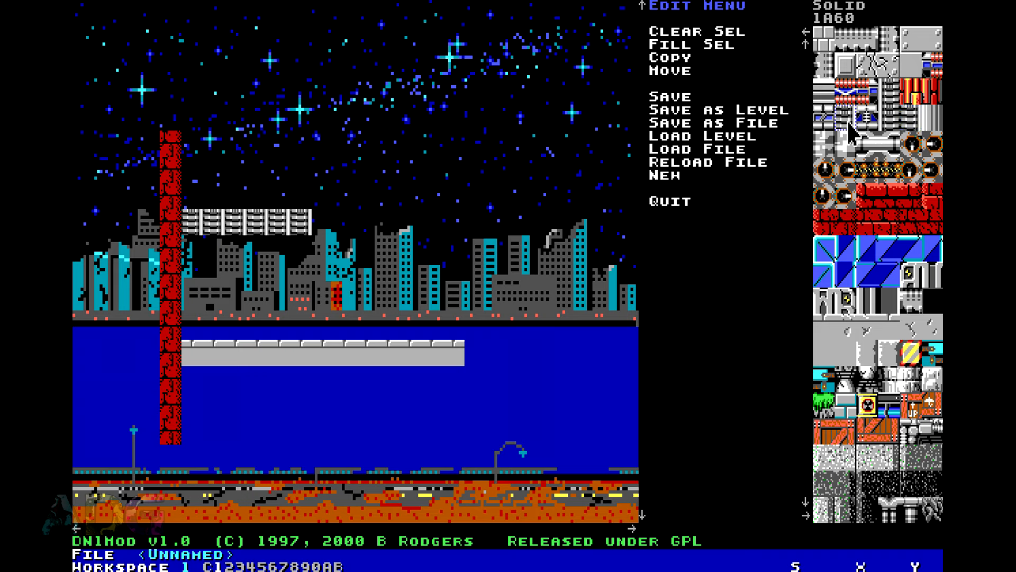
left_click(819, 97)
left_click_drag(193, 225, 444, 234)
mouse_move(199, 352)
left_mouse_down()
mouse_move(423, 354)
mouse_move(344, 352)
left_mouse_up()
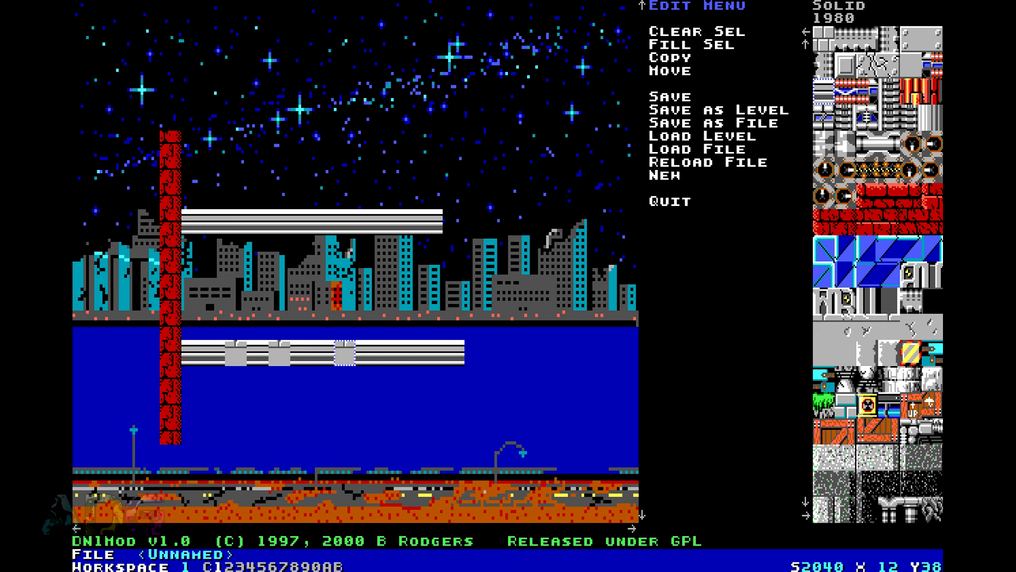
left_click_drag(344, 352, 233, 352)
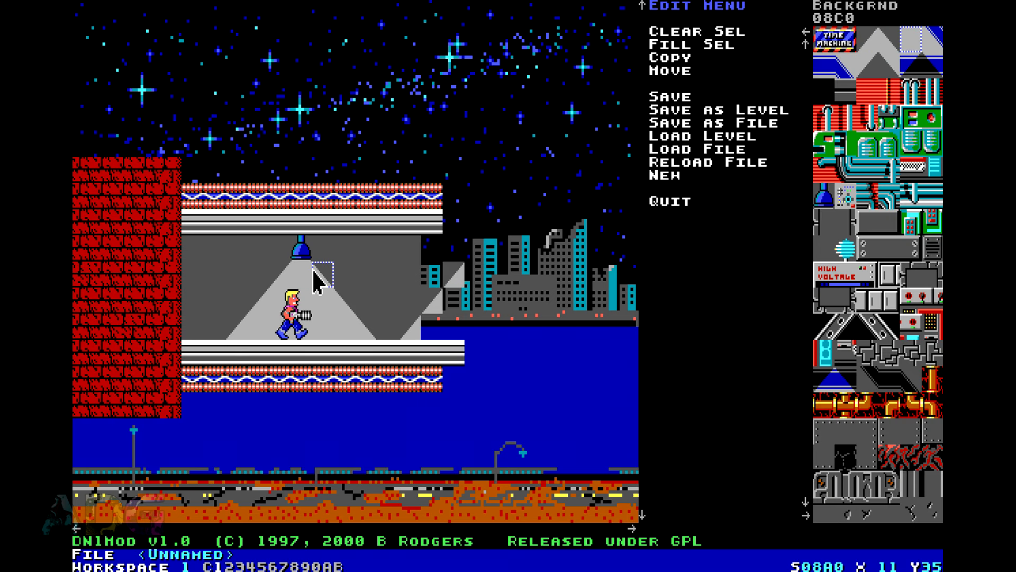
Step: Copy the first lamp's tiles to hang a second ceiling lamp east of it and outline the right edge of its light cone
right_click(313, 270)
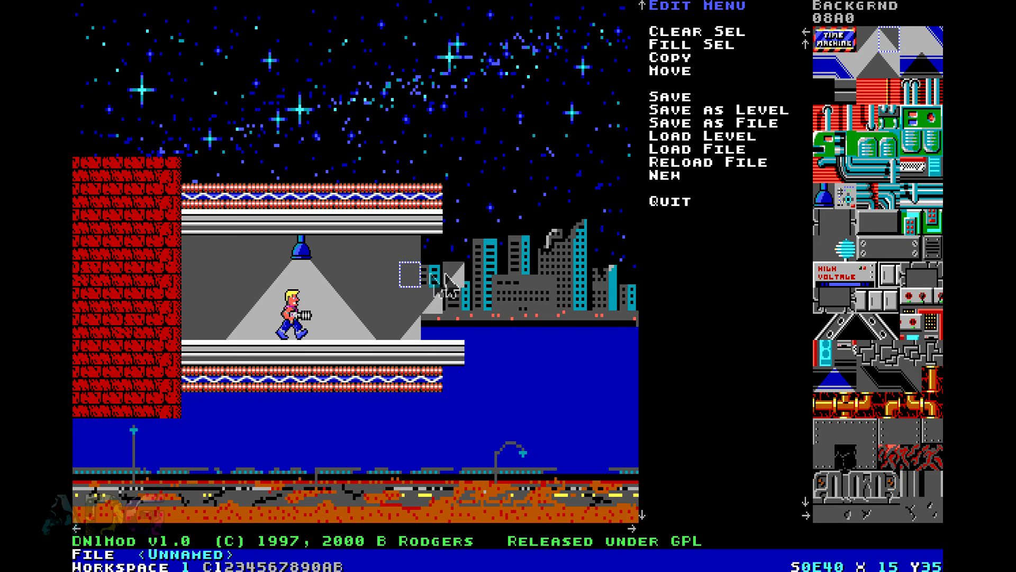
left_click(488, 273)
left_click(525, 297)
left_click(548, 326)
right_click(302, 252)
left_click(475, 249)
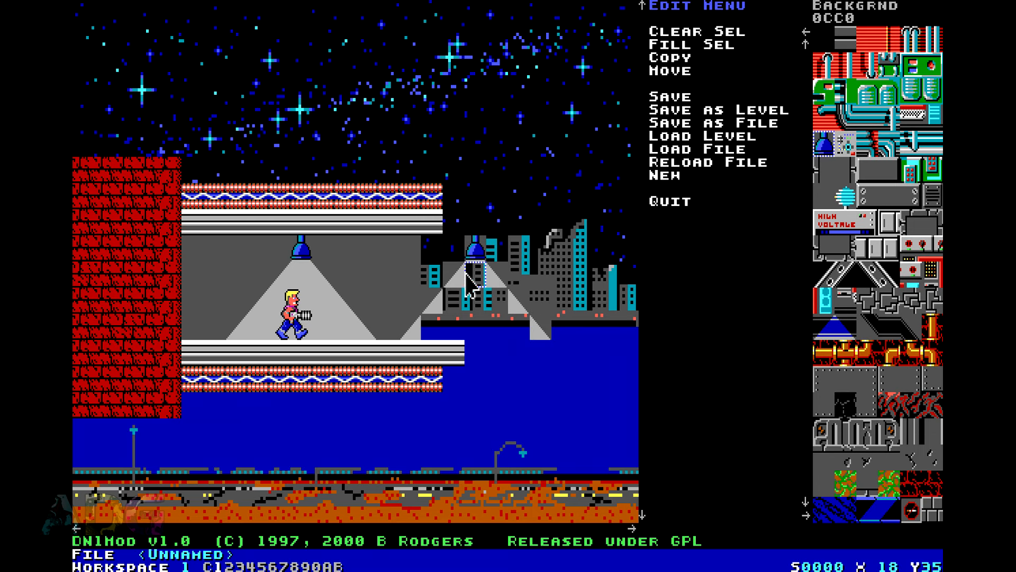
Step: Fill the second lamp's light cone with light grey tiles and the room around it with dark grey background
right_click(328, 320)
mouse_move(440, 328)
left_mouse_down()
mouse_move(517, 336)
mouse_move(503, 311)
mouse_move(444, 322)
left_mouse_up()
right_click(371, 275)
mouse_move(426, 275)
left_mouse_down()
mouse_move(456, 256)
mouse_move(569, 273)
mouse_move(530, 275)
mouse_move(581, 325)
mouse_move(587, 263)
mouse_move(606, 328)
left_mouse_up()
Step: Extend the room's striped floor and ceiling rows and their red-and-blue girder rows eastward to the end of the grey background
right_click(435, 353)
left_click_drag(449, 363, 614, 353)
left_click_drag(425, 379, 614, 381)
right_click(424, 227)
left_click_drag(424, 228, 608, 233)
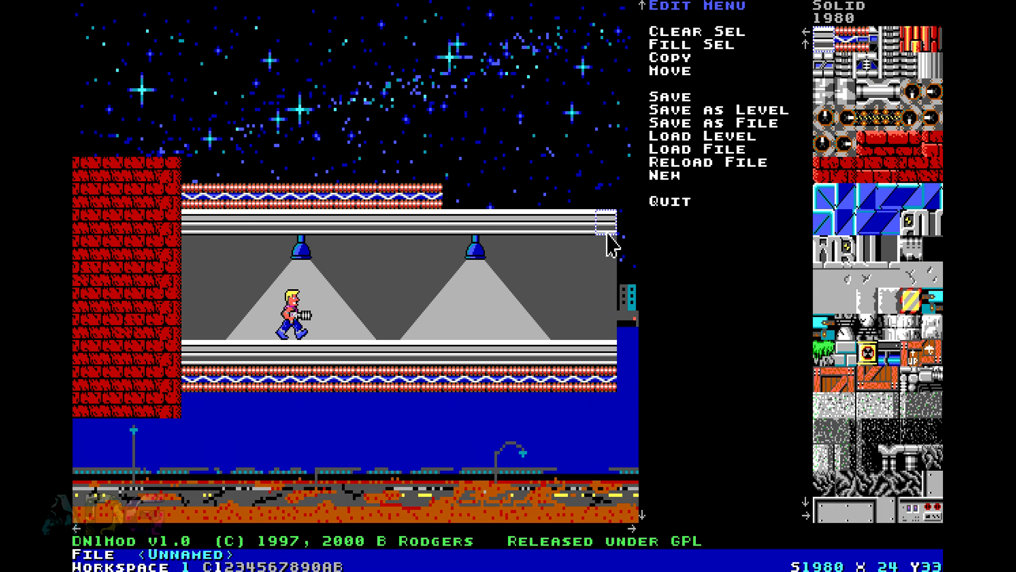
right_click(420, 204)
left_click_drag(421, 204, 607, 203)
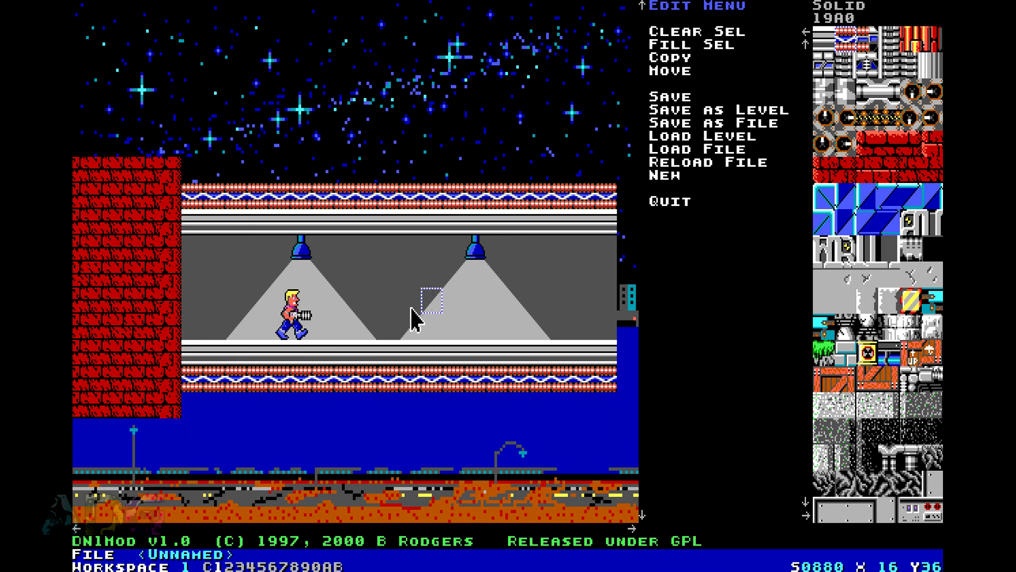
Step: Add a third ceiling lamp with the left edge of its light cone east of the second lamp, reusing the existing tiles
key("Right")
key("Right")
key("Right")
key("Right")
key("Right")
key("Right")
key("Right")
key("Right")
key("Right")
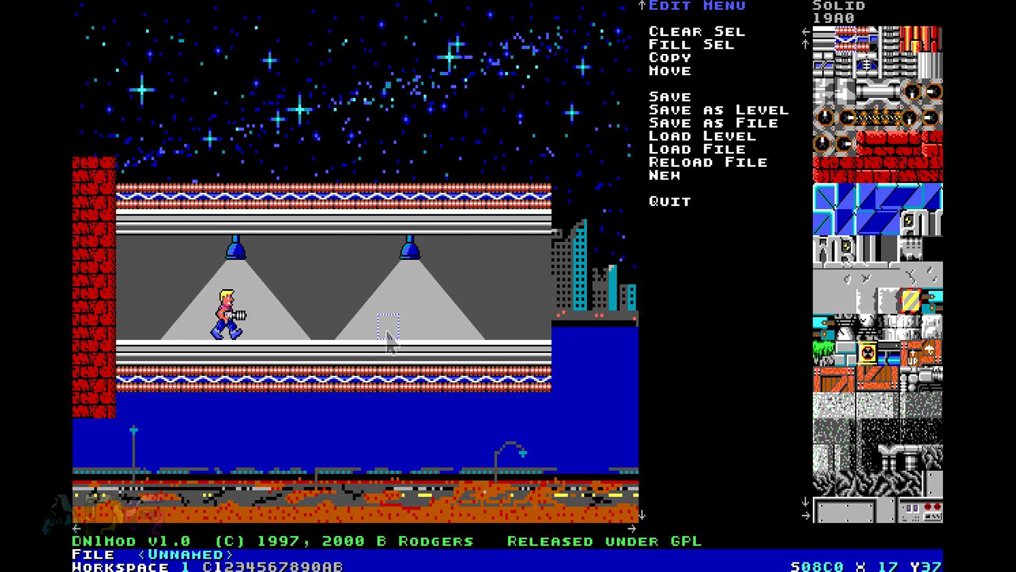
right_click(287, 281)
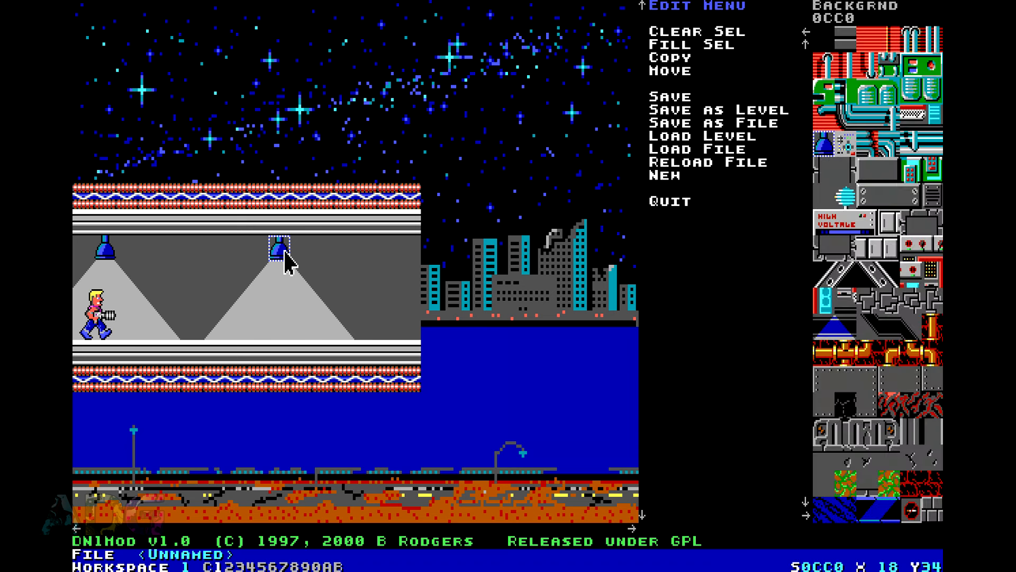
right_click(212, 333)
left_click(391, 332)
left_click(418, 304)
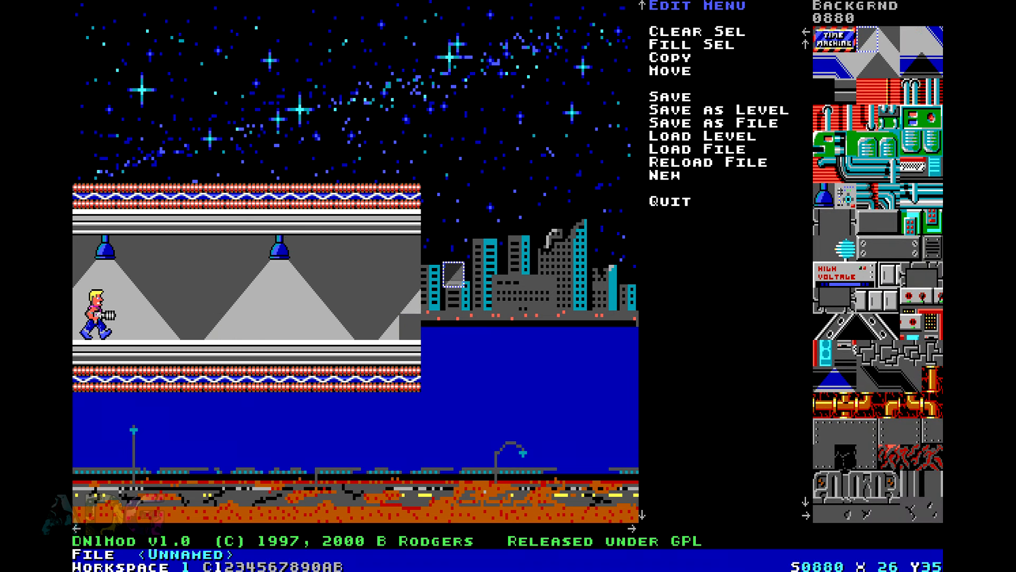
right_click(281, 251)
left_click(453, 254)
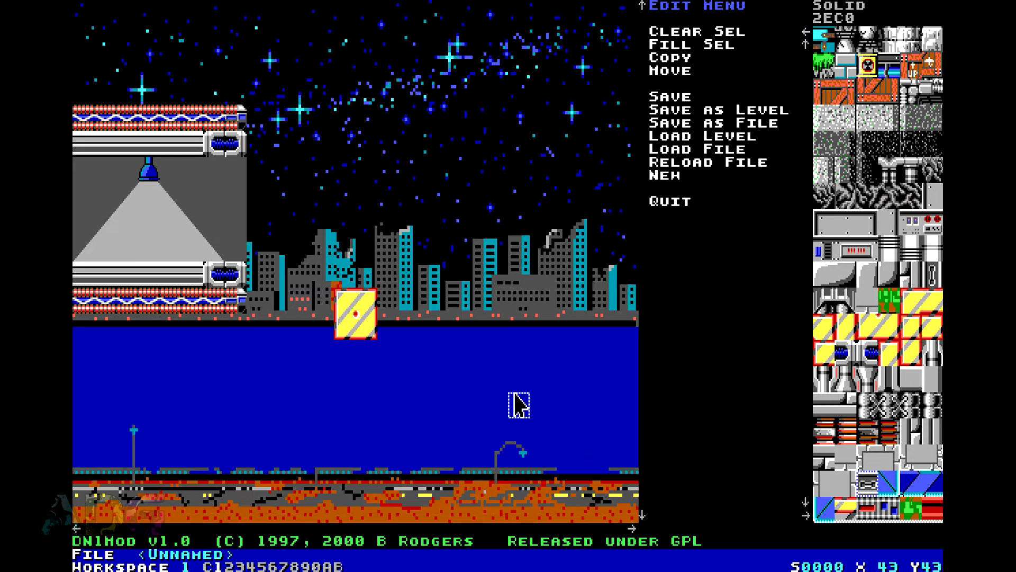
Step: Replace the yellow-striped block with a floating platform made of two blue-centred tiles above two thruster tiles (21E0)
left_click(871, 354)
left_click(347, 301)
left_click(843, 353)
left_click(367, 301)
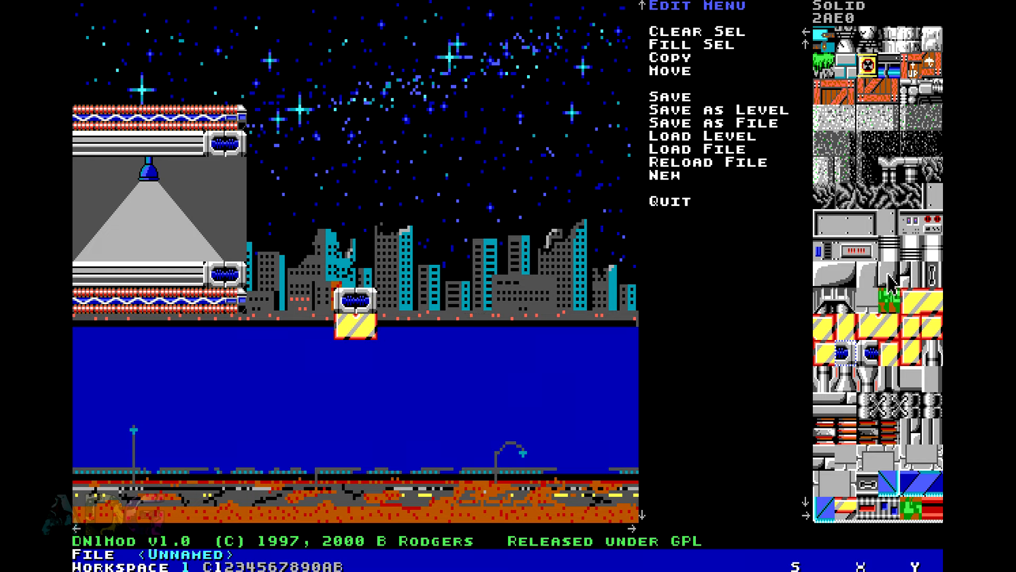
left_click(846, 42)
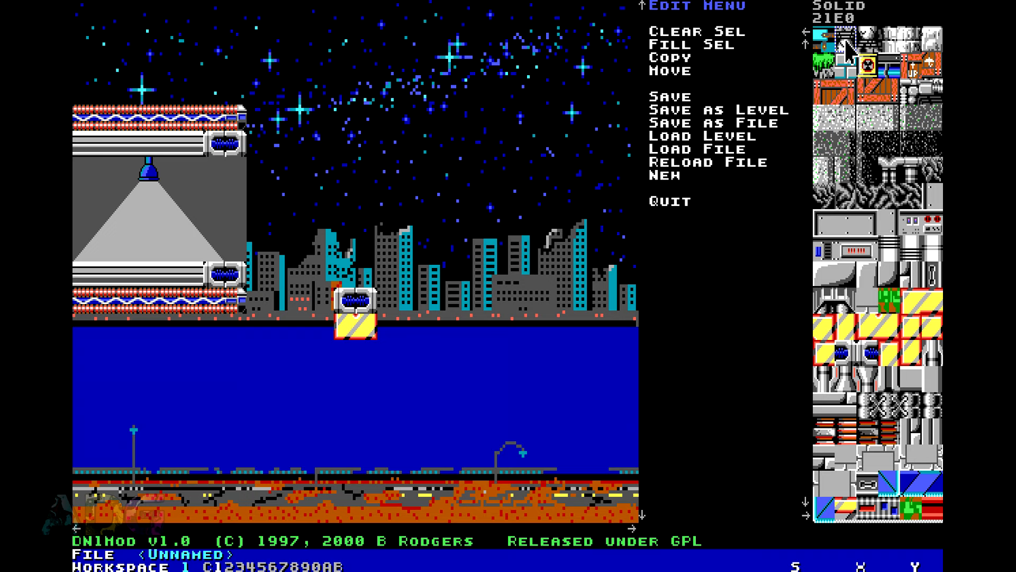
left_click(345, 326)
left_click(365, 327)
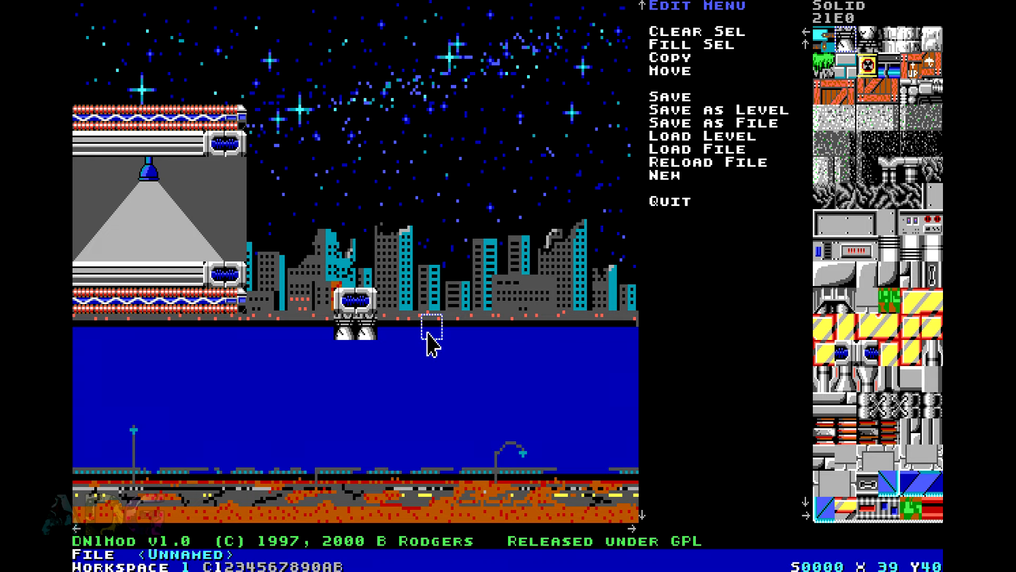
Step: Add two more copies of the thruster platform, stepping down westward from the first one
right_click(370, 307)
key("Left")
key("Left")
key("Down")
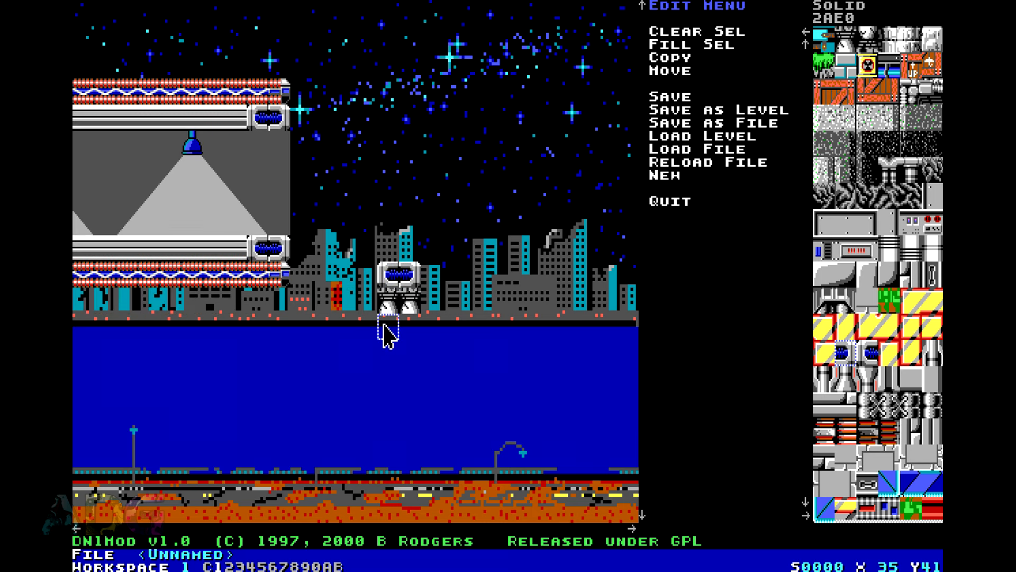
key("Down")
key("Left")
key("Left")
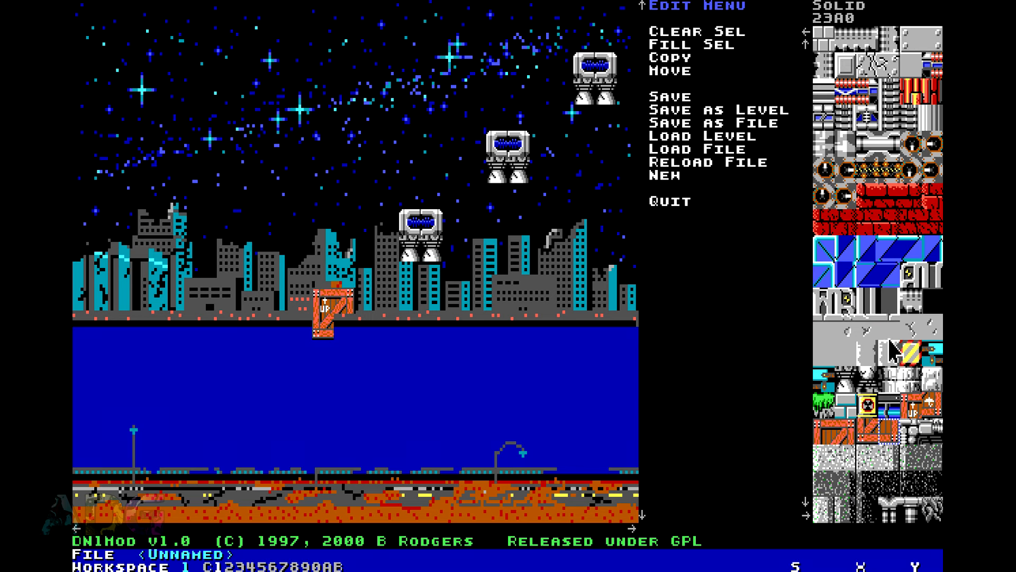
Step: Complete the UP crate with its lower-right tile and lay the top halves of two wooden crates beneath it
left_click(932, 412)
left_click(344, 332)
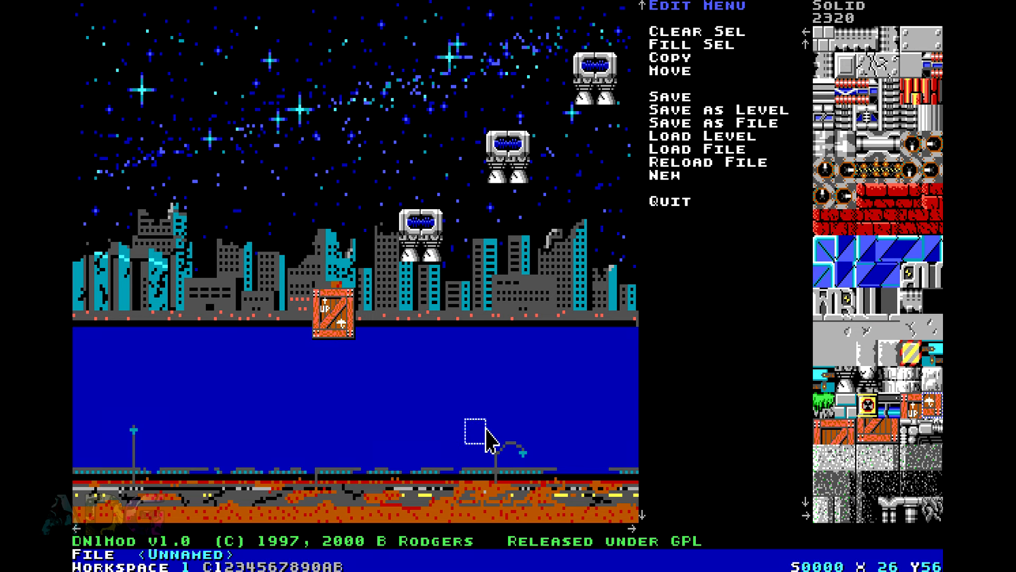
left_click(828, 430)
left_click(346, 356)
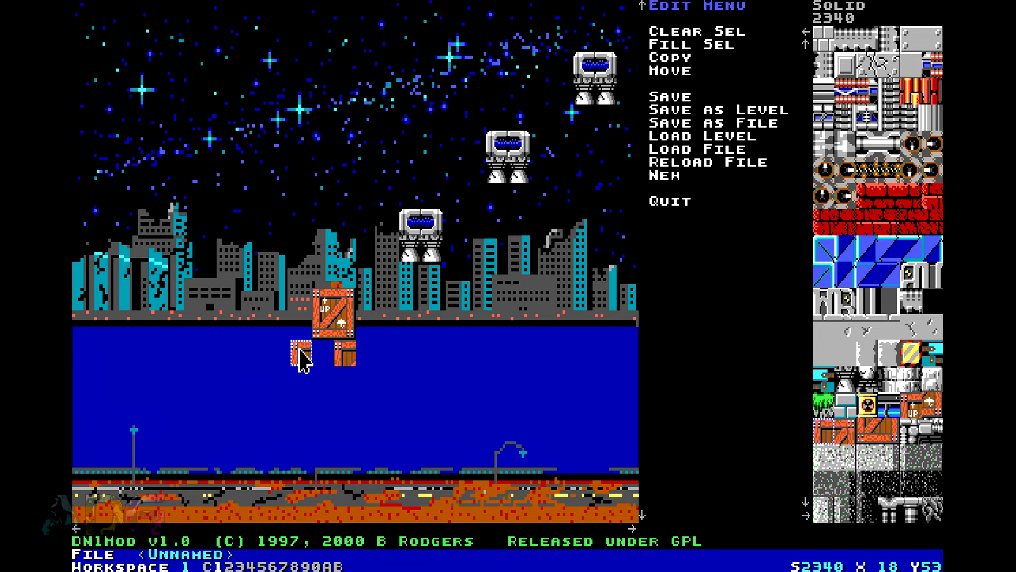
left_click(301, 359)
left_click(858, 439)
left_click(322, 360)
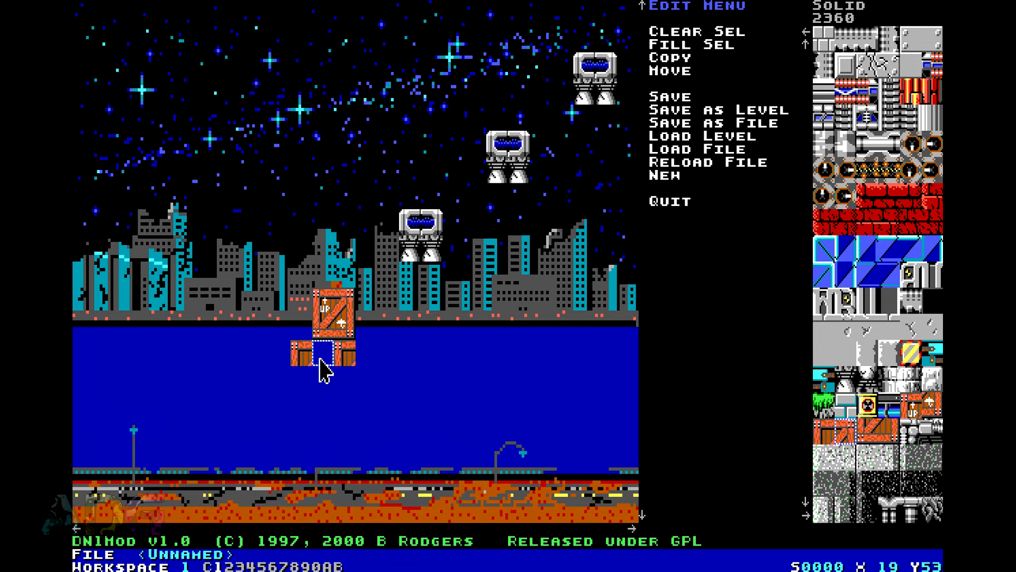
left_click(369, 361)
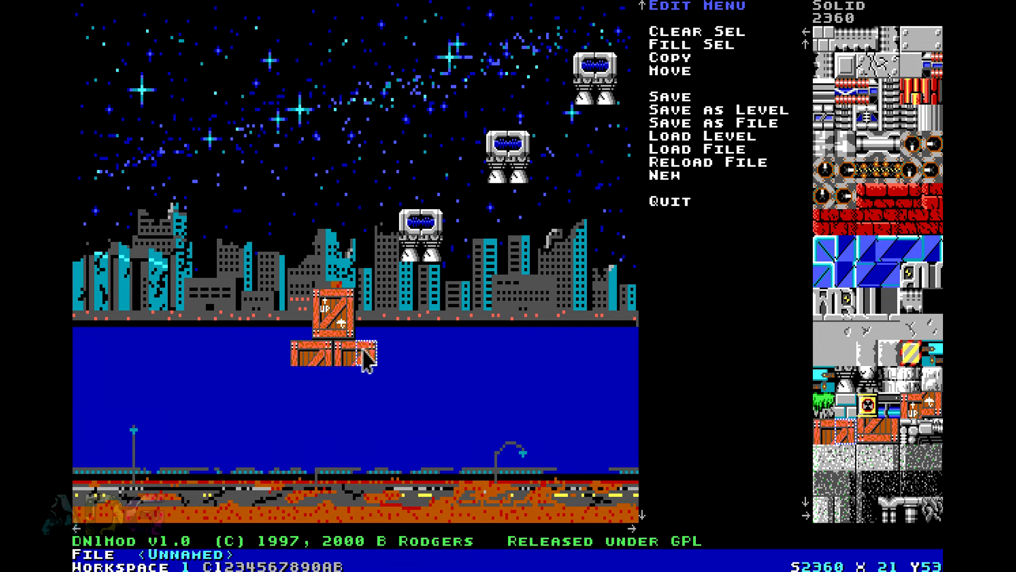
Step: Fill in the bottom halves of the two wooden crates beneath the UP crate
left_click(887, 433)
left_click(367, 378)
left_click(305, 377)
left_click(321, 376)
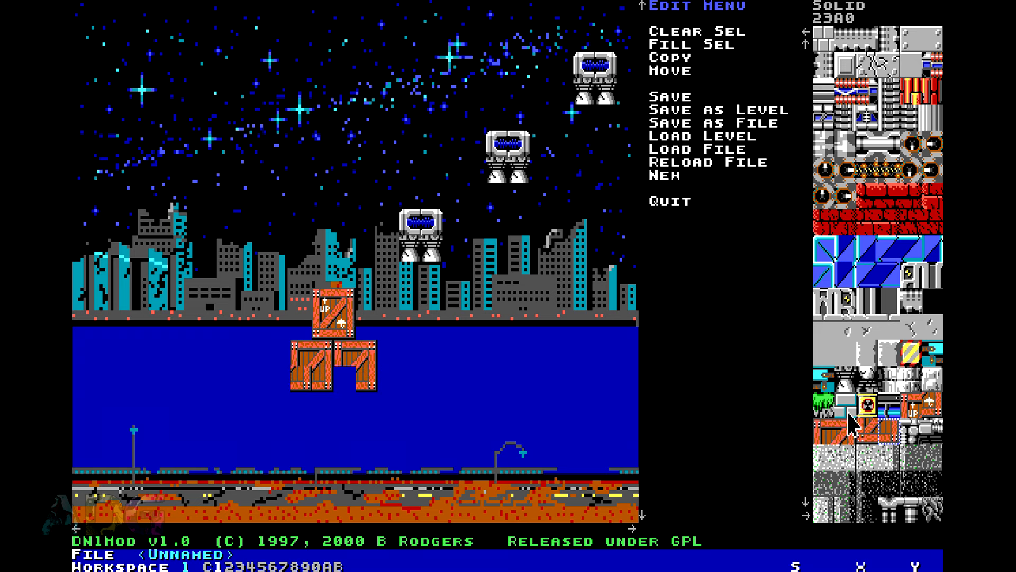
left_click(868, 432)
left_click(344, 386)
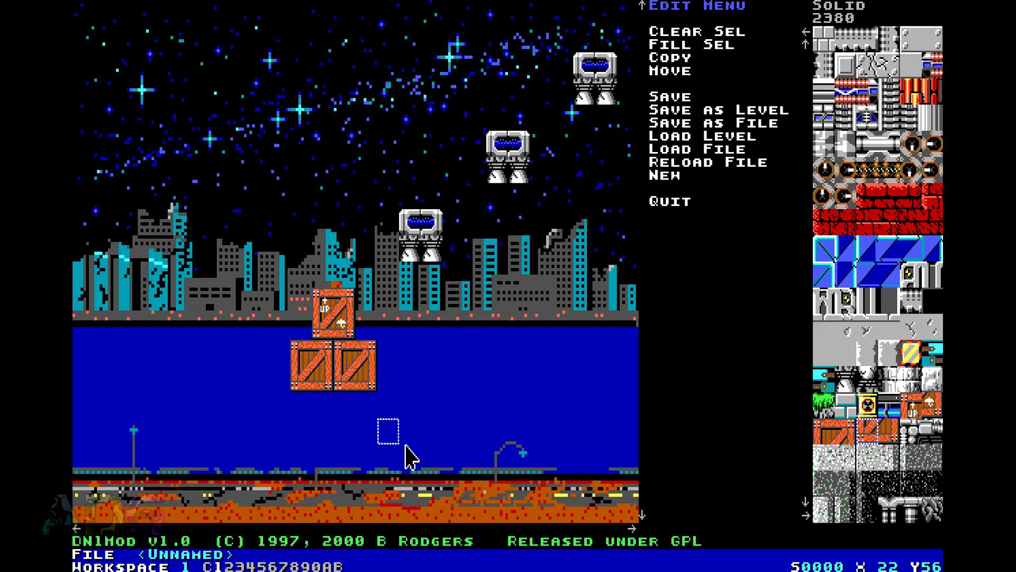
Step: Lay a row of grey floor tiles (2040) under the crate stack, extending westward
left_click(826, 327)
left_click_drag(374, 408, 103, 409)
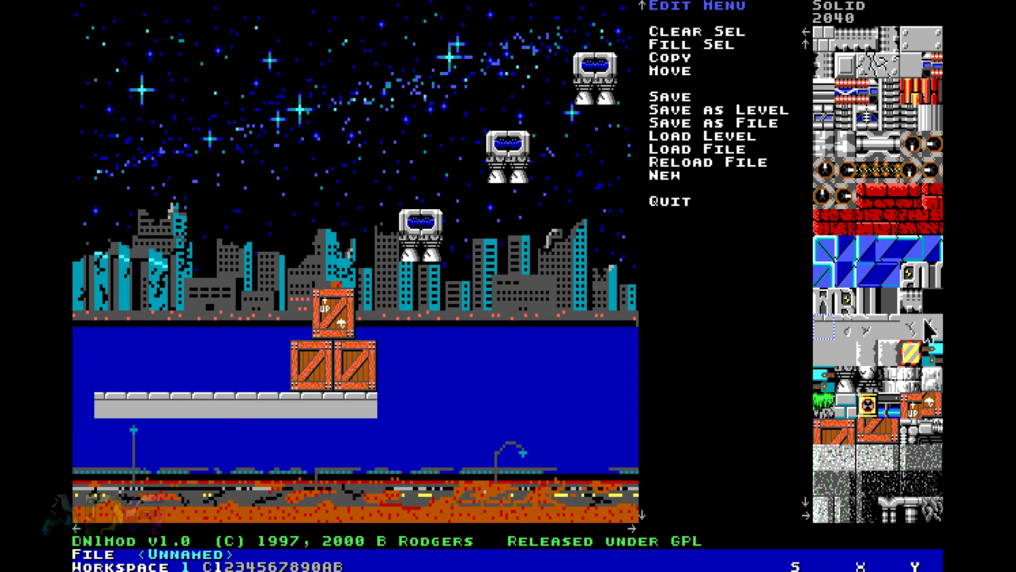
key("Right")
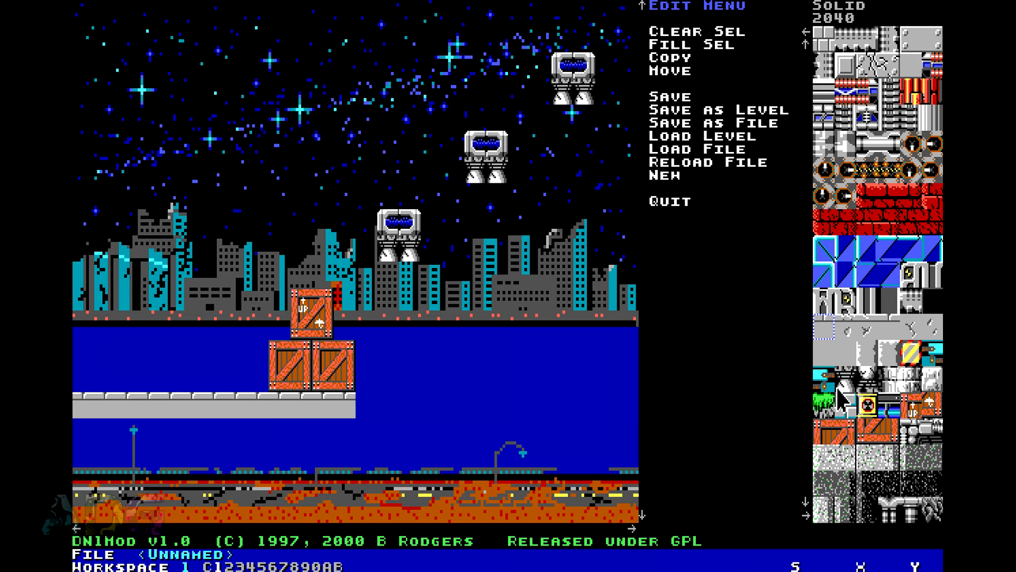
left_click(811, 508)
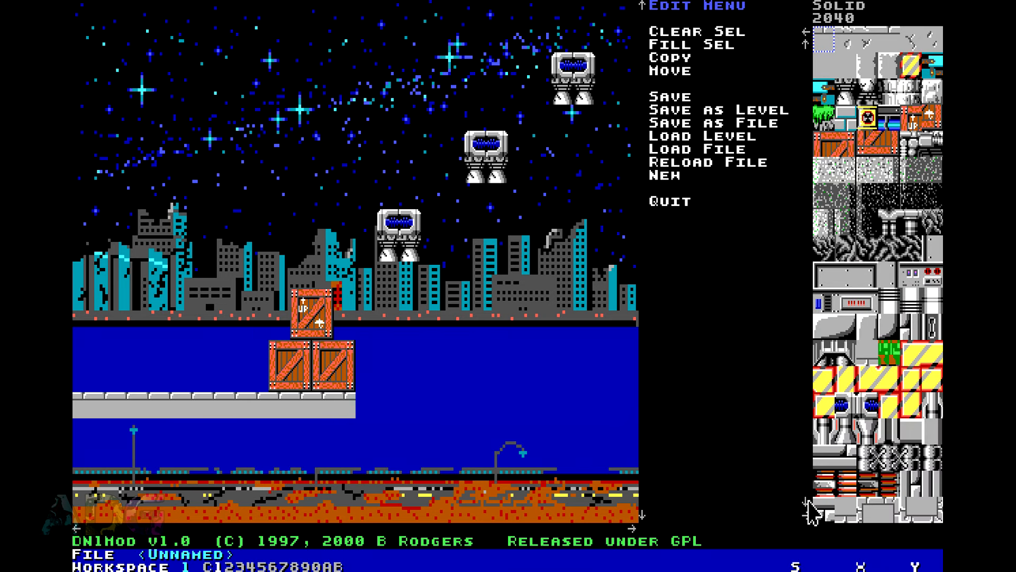
left_click(810, 505)
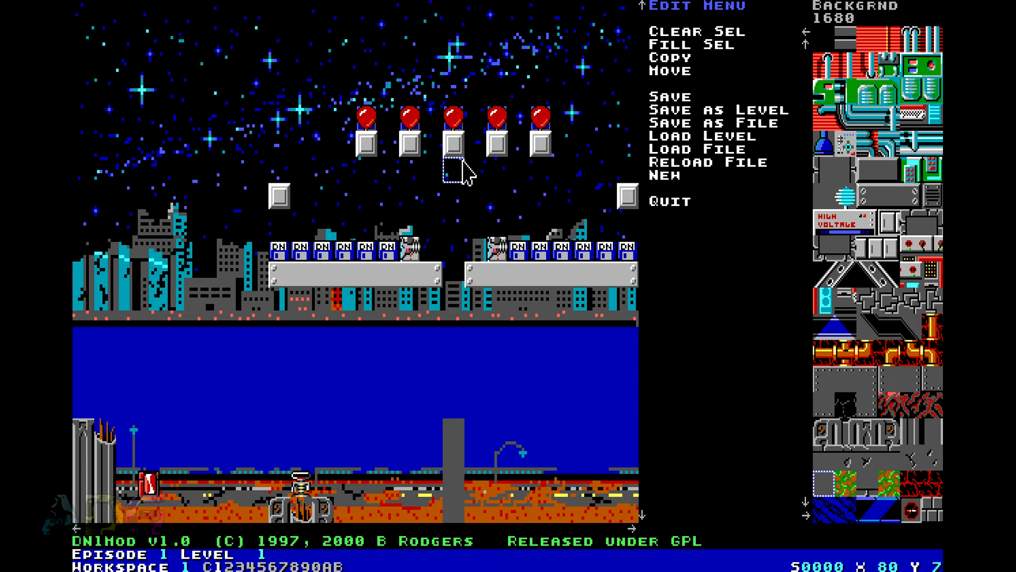
Step: Run the grey background column (1680) up to the block under the middle balloon and clear the stray tiles beside it
mouse_move(463, 160)
left_mouse_down()
mouse_move(454, 201)
mouse_move(476, 243)
mouse_move(460, 229)
mouse_move(456, 434)
left_mouse_up()
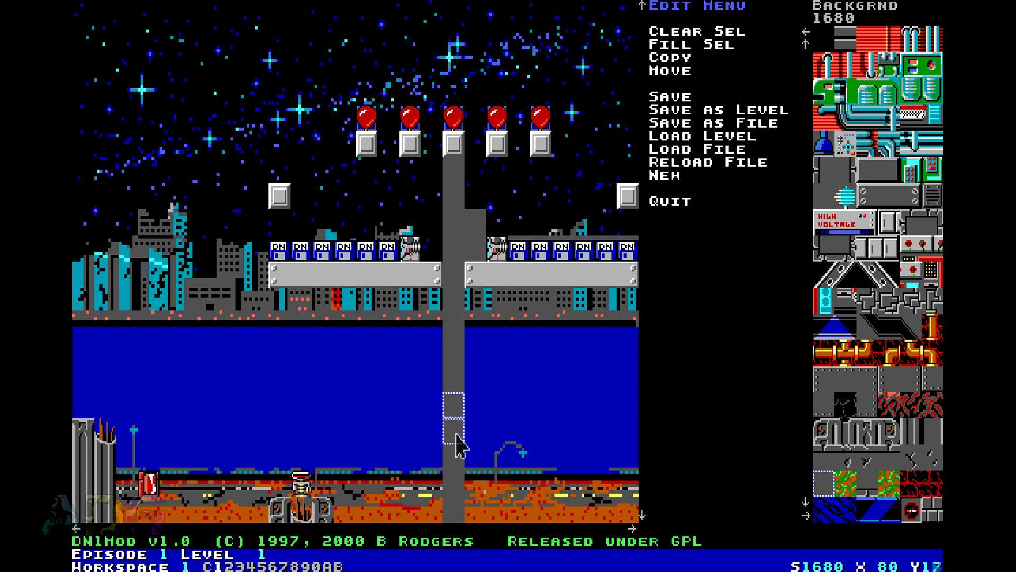
key("Right")
key("Right")
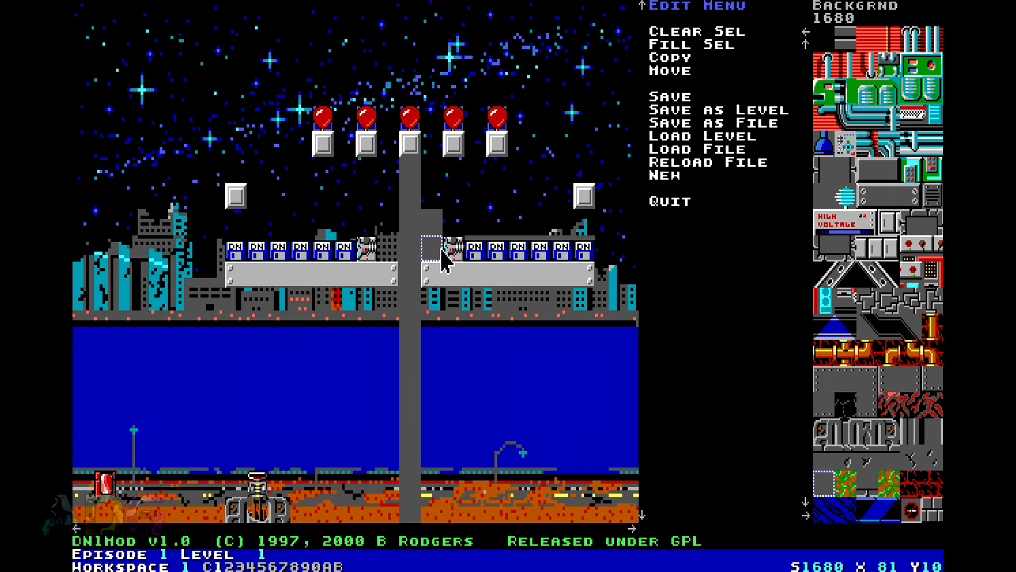
left_click_drag(434, 254, 430, 233)
Step: Try grey background tile 1680 at several spots around the two disk platforms, clearing each placement again
key("Right")
key("Right")
key("Right")
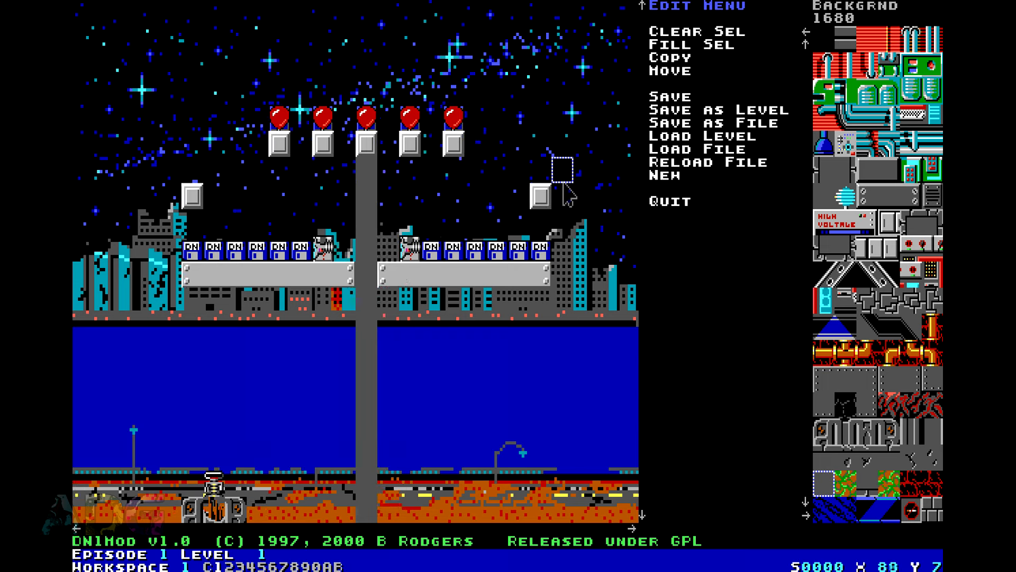
key("Left")
key("Left")
key("Left")
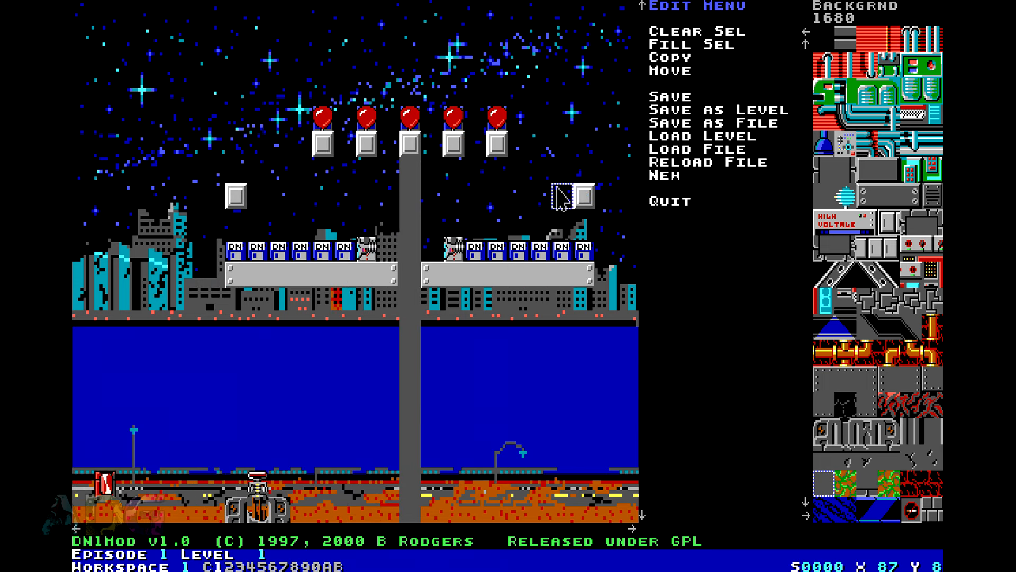
key("Down")
key("Down")
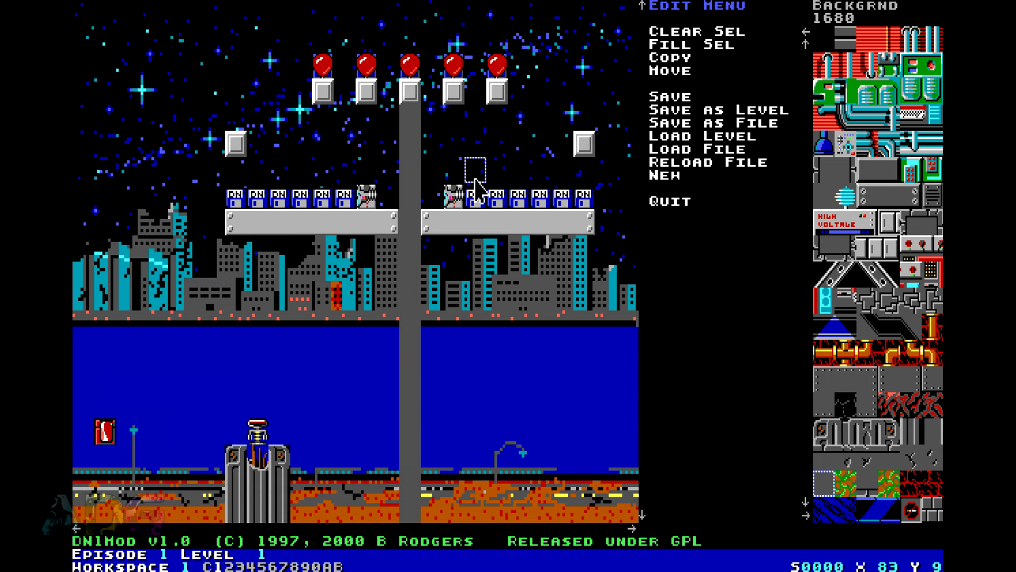
left_click(518, 179)
right_click(520, 178)
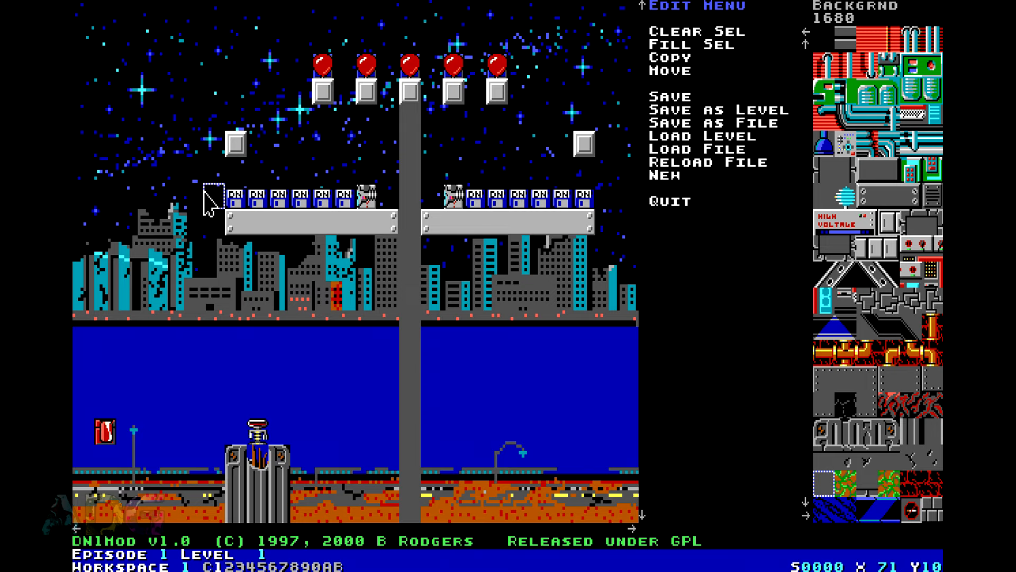
left_click(204, 194)
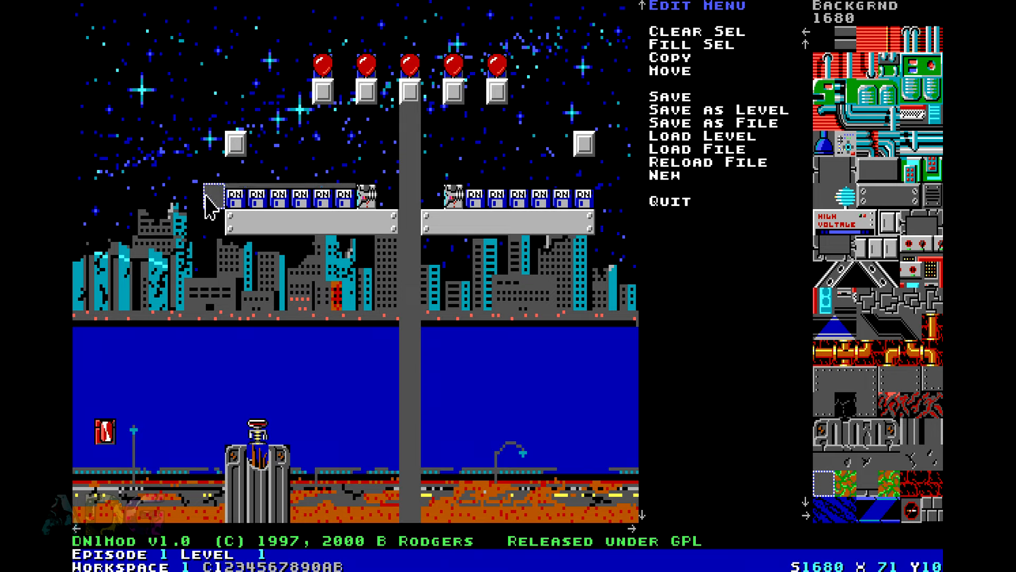
right_click(204, 195)
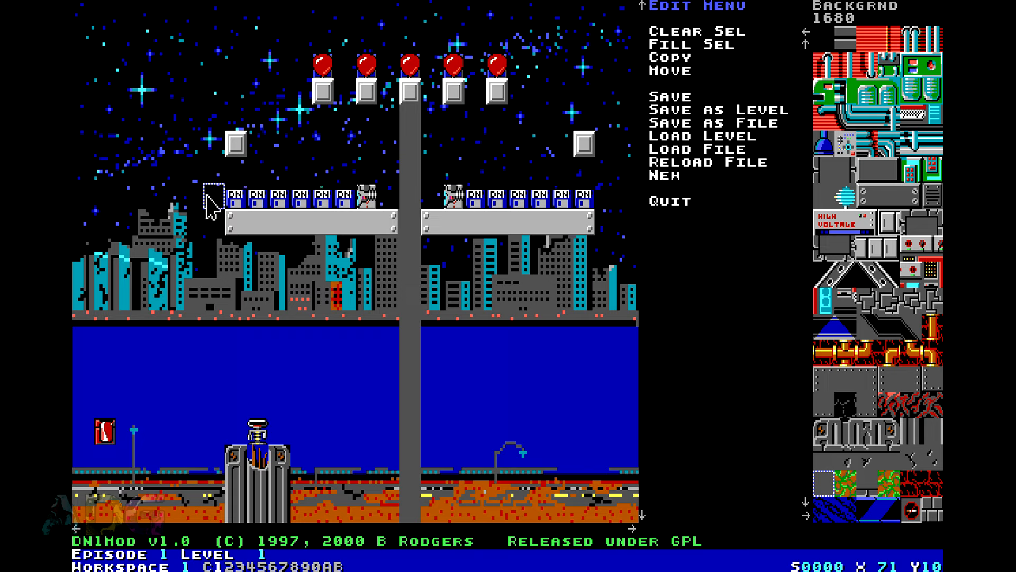
left_click(425, 196)
right_click(426, 197)
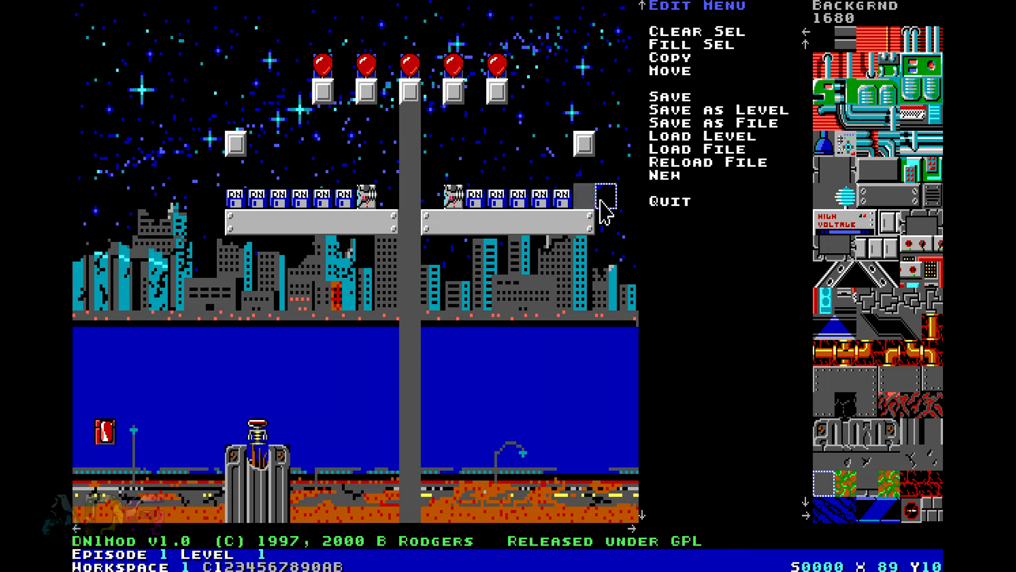
Step: Clear the grey tile at the east end of the disk row and put a floppy disk (3053) in that spot
right_click(585, 197)
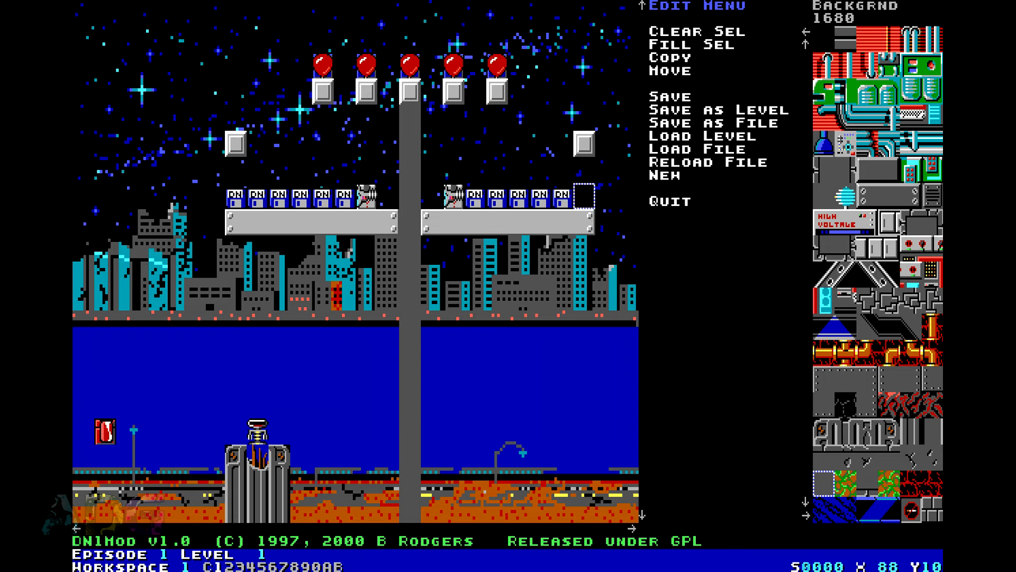
left_click(806, 516)
left_click(806, 516)
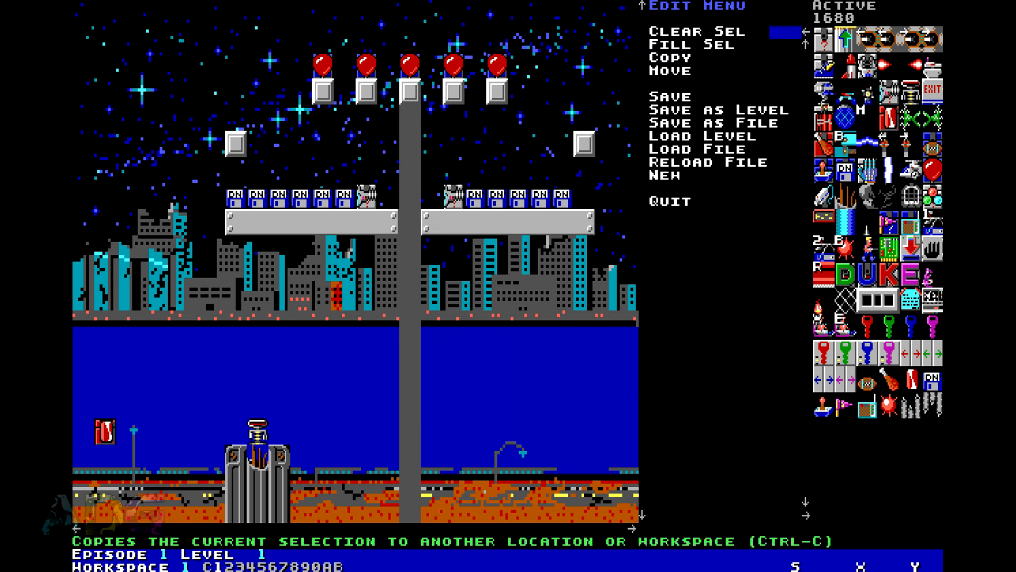
left_click(584, 198)
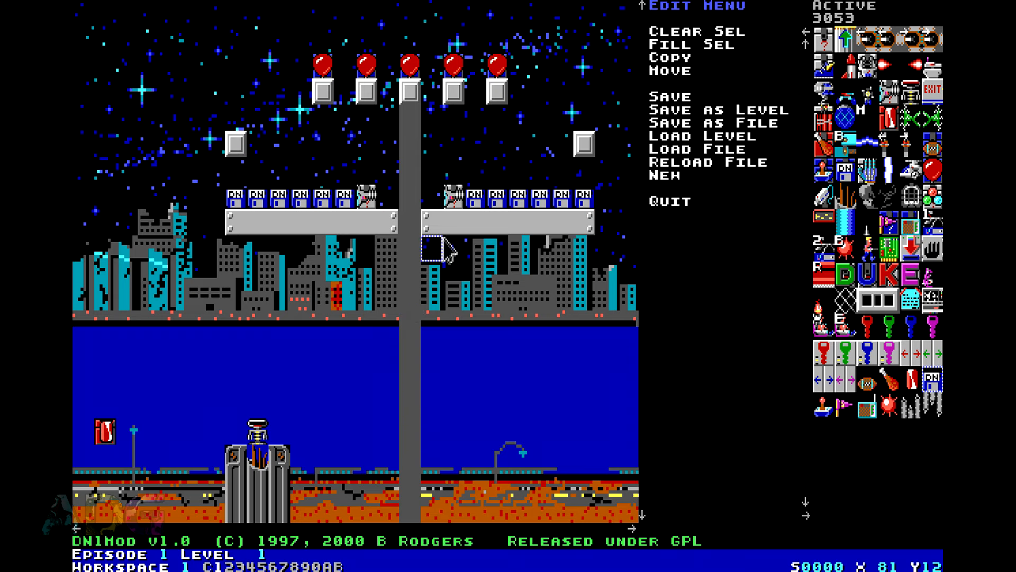
Step: Examine how the grey column runs down to the building roof and elevator below
key("Down")
key("Down")
key("Down")
key("Down")
key("Down")
key("Down")
key("Down")
key("Down")
key("Down")
key("Down")
key("Down")
key("Down")
key("Down")
key("Down")
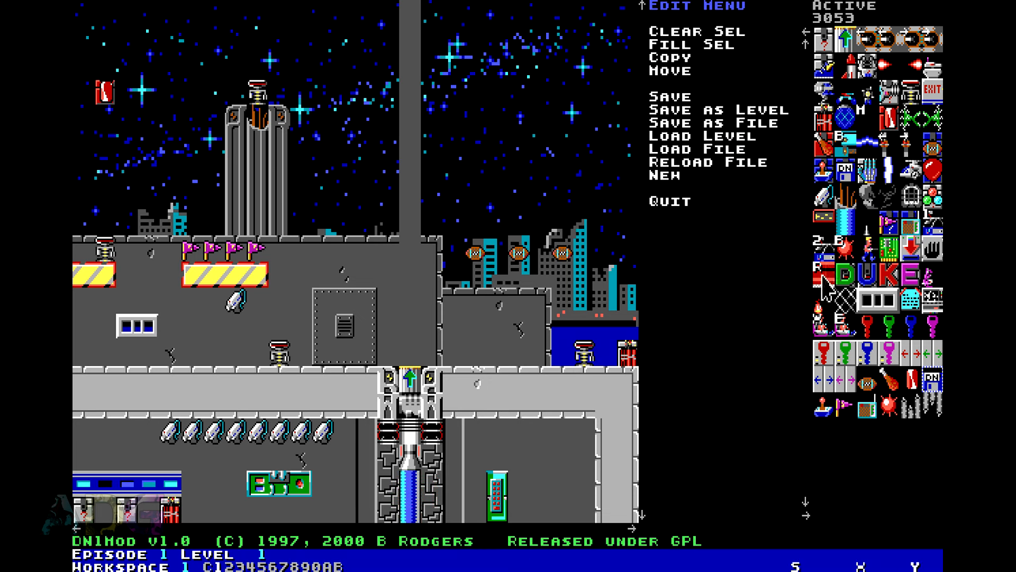
Step: Cap the east end of the grey roof strip above the disk platforms with background corner tile 0FA0
left_click(806, 516)
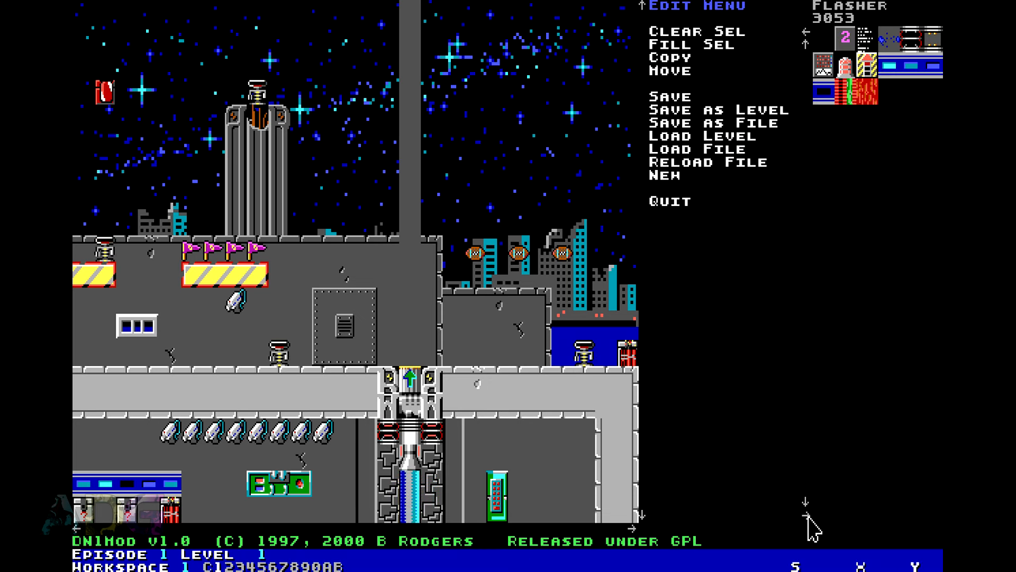
left_click(807, 516)
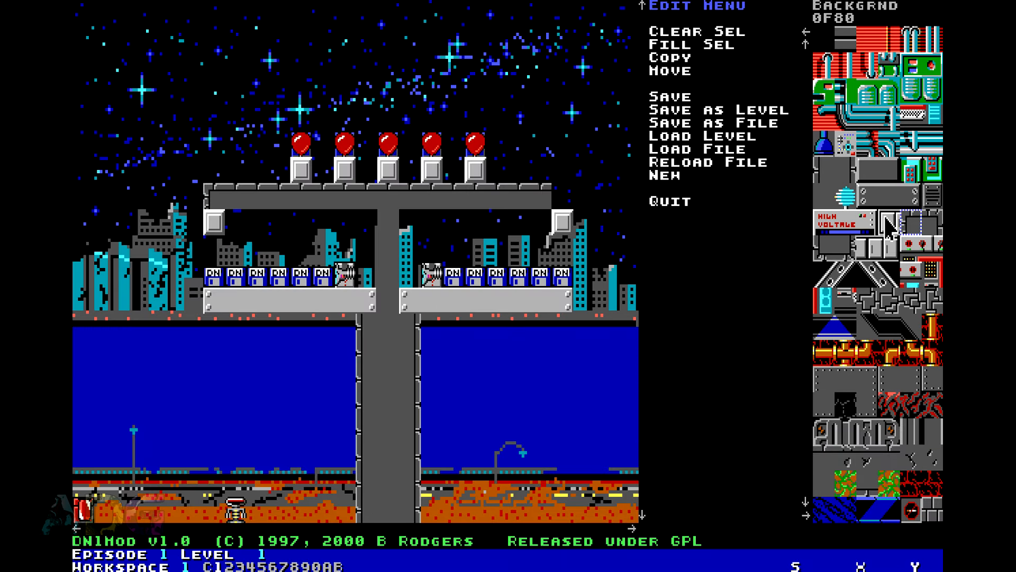
left_click(932, 223)
left_click(565, 197)
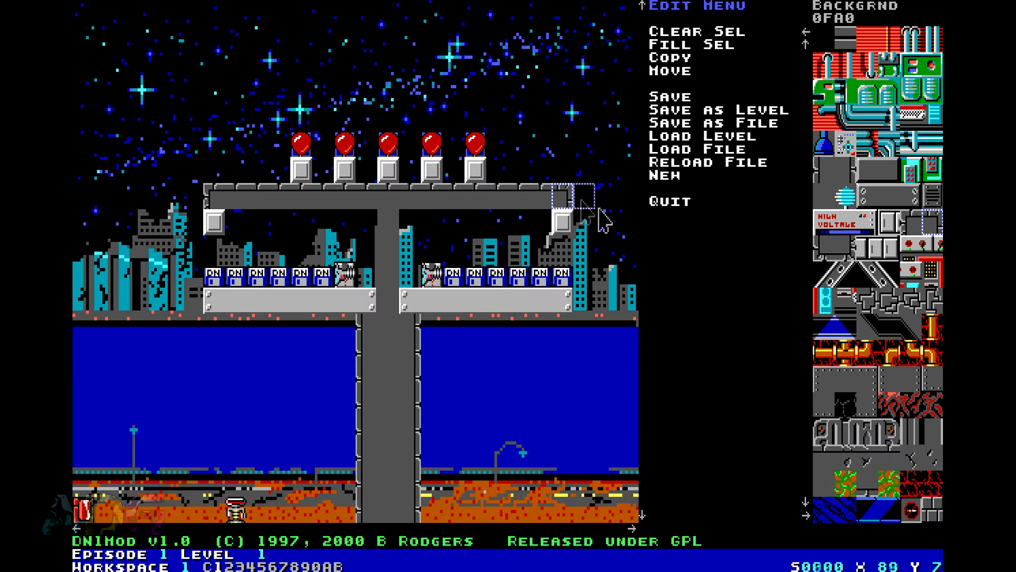
Step: Build the side walls beneath the roof strip with edge tile 0DA0 on the east and 0D80 on the west
left_click(850, 175)
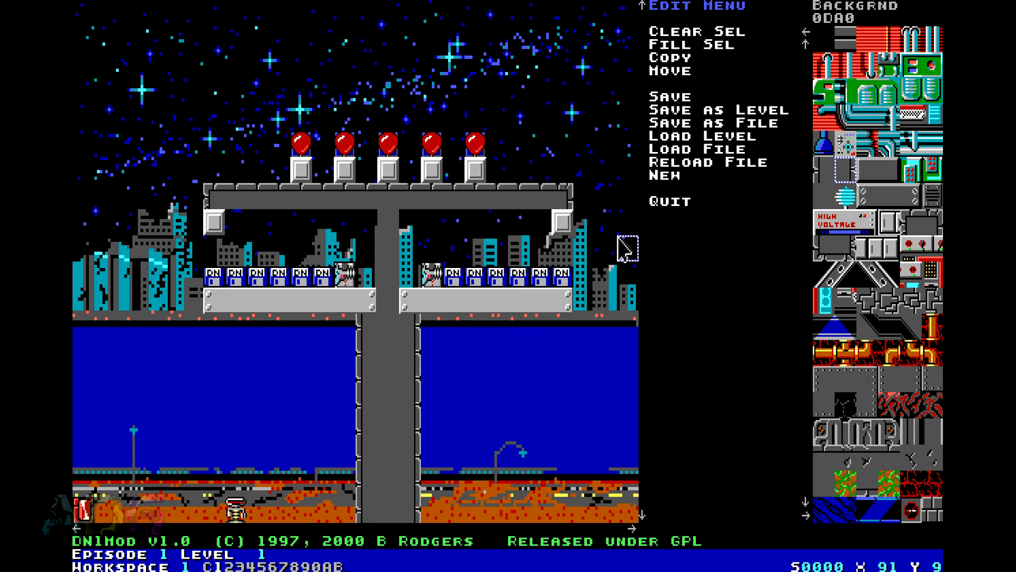
left_click(562, 275)
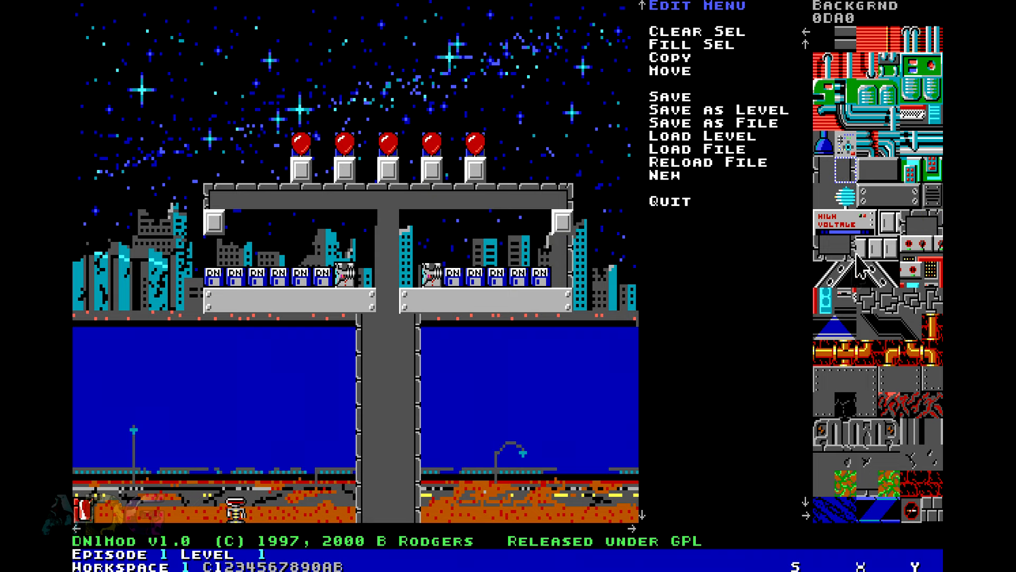
left_click(823, 171)
left_click(214, 275)
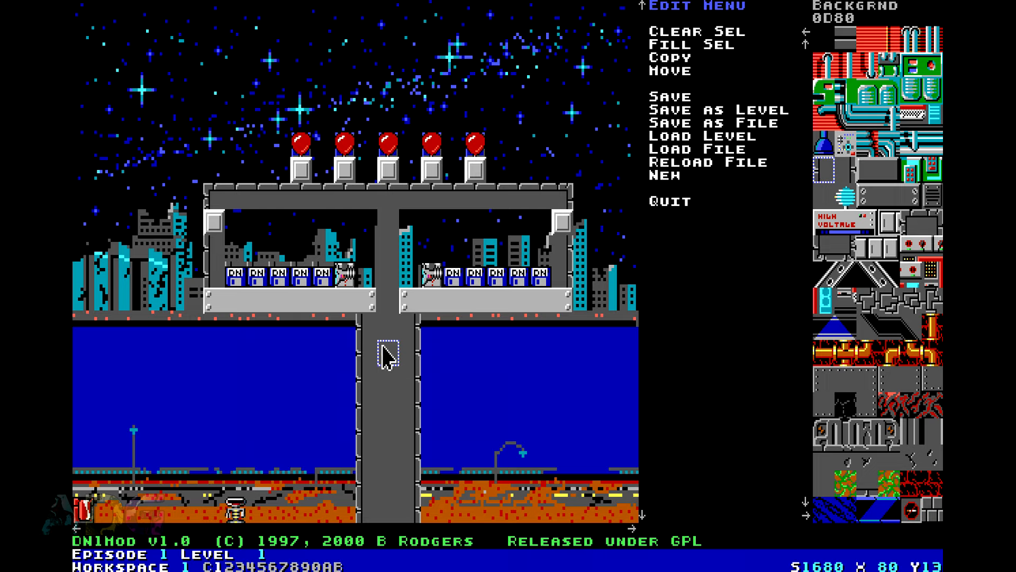
Step: Fill the room's interior above the disk platforms on both sides of the column with grey background tile 1680
left_click(824, 484)
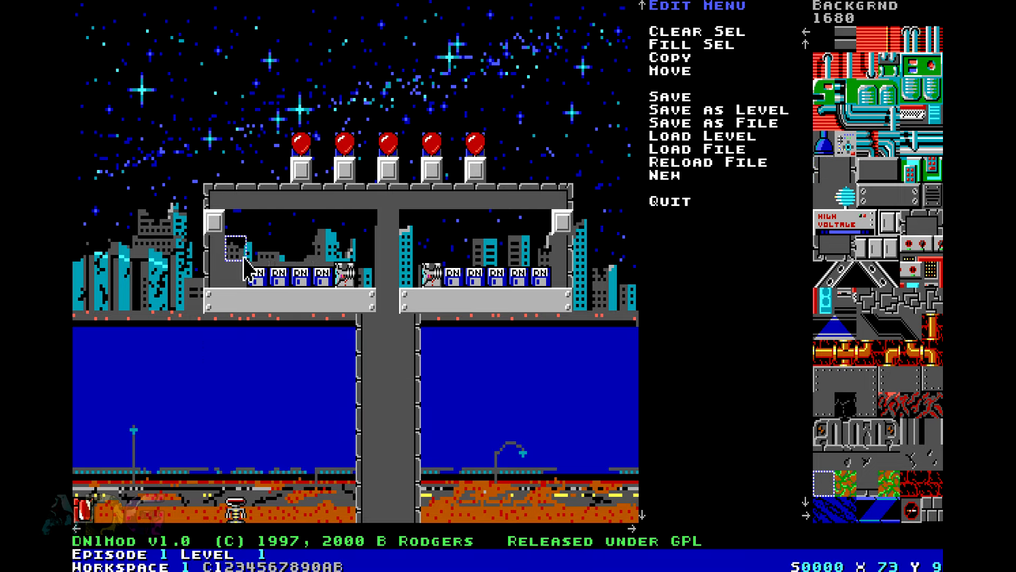
mouse_move(244, 258)
left_mouse_down()
mouse_move(257, 248)
mouse_move(236, 222)
mouse_move(366, 223)
mouse_move(366, 248)
mouse_move(259, 246)
mouse_move(342, 234)
left_mouse_up()
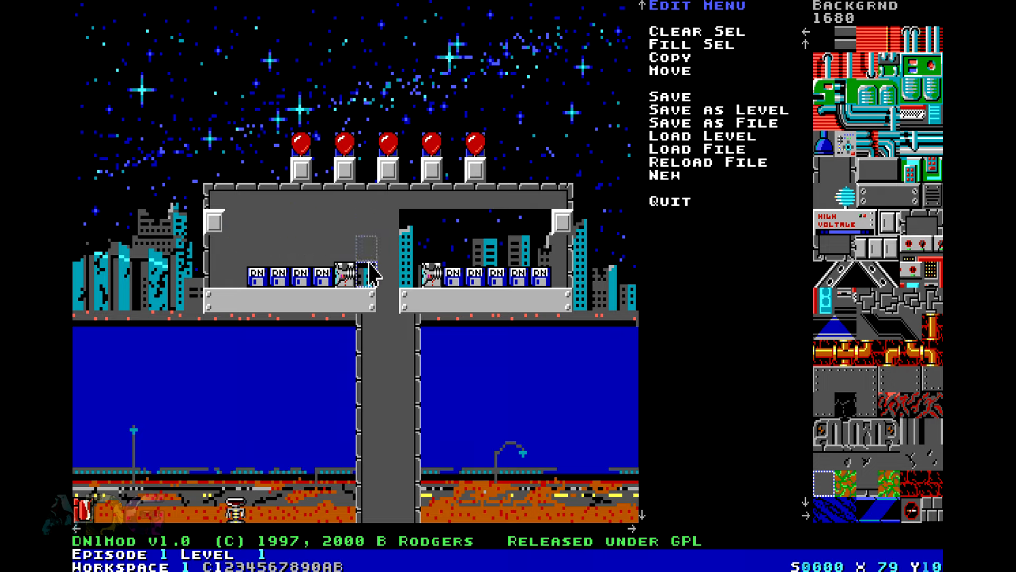
mouse_move(390, 265)
left_mouse_down()
mouse_move(407, 259)
mouse_move(410, 225)
mouse_move(465, 248)
mouse_move(523, 244)
mouse_move(486, 222)
mouse_move(402, 249)
left_mouse_up()
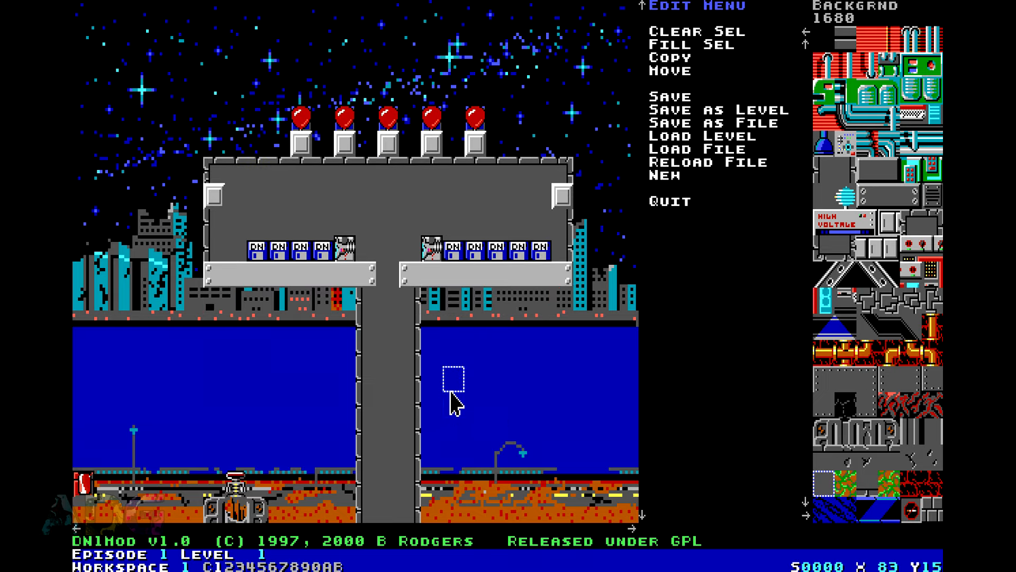
Step: Look over the column beneath the disk room down to the building and back up
key("Down")
key("Down")
key("Down")
key("Down")
key("Down")
key("Down")
key("Down")
key("Down")
key("Down")
key("Down")
key("Down")
key("Down")
key("Down")
key("Down")
key("Down")
key("Up")
key("Up")
key("Up")
key("Up")
key("Up")
key("Up")
key("Up")
key("Up")
key("Up")
key("Up")
key("Up")
key("Up")
key("Up")
key("Up")
key("Up")
key("Up")
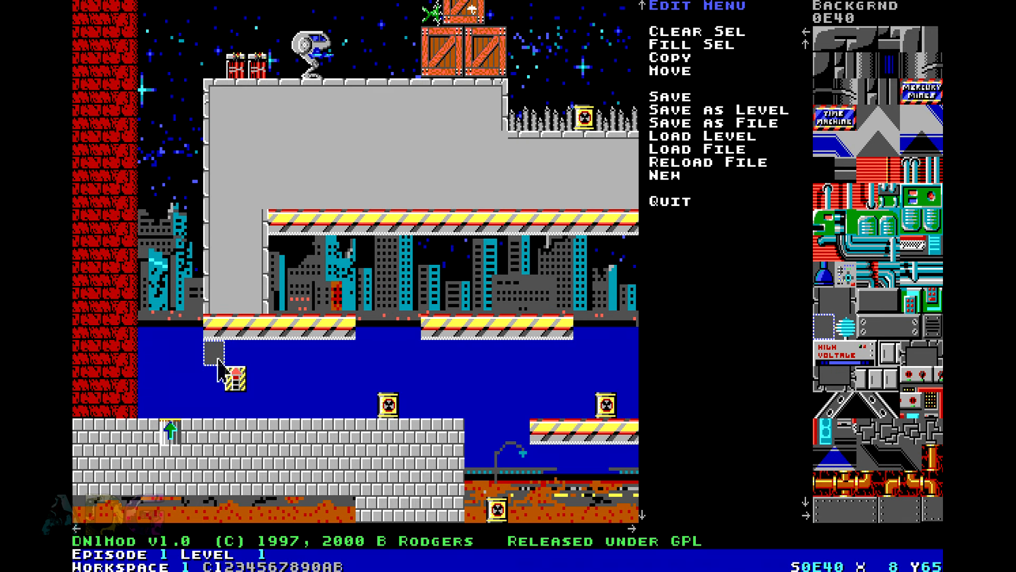
Step: Fill the passage around the striped platforms above the brick floor with grey background tile 0E40
mouse_move(218, 361)
left_mouse_down()
mouse_move(218, 407)
mouse_move(278, 400)
mouse_move(281, 378)
mouse_move(242, 366)
mouse_move(351, 359)
mouse_move(317, 352)
mouse_move(304, 365)
left_mouse_up()
mouse_move(303, 399)
left_mouse_down()
mouse_move(346, 378)
mouse_move(445, 390)
mouse_move(431, 404)
left_mouse_up()
mouse_move(415, 359)
left_mouse_down()
mouse_move(479, 352)
mouse_move(372, 347)
mouse_move(370, 303)
mouse_move(281, 299)
mouse_move(280, 273)
mouse_move(411, 248)
mouse_move(595, 254)
mouse_move(522, 276)
mouse_move(323, 274)
mouse_move(342, 299)
mouse_move(601, 301)
left_mouse_up()
key("Down")
key("Down")
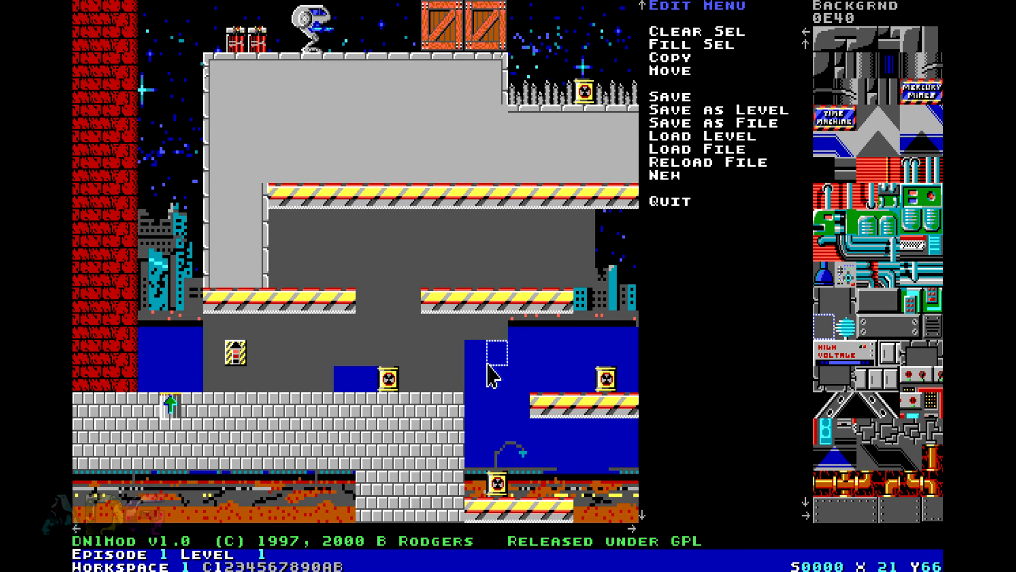
key("Right")
key("Right")
key("Right")
left_click_drag(291, 361, 286, 357)
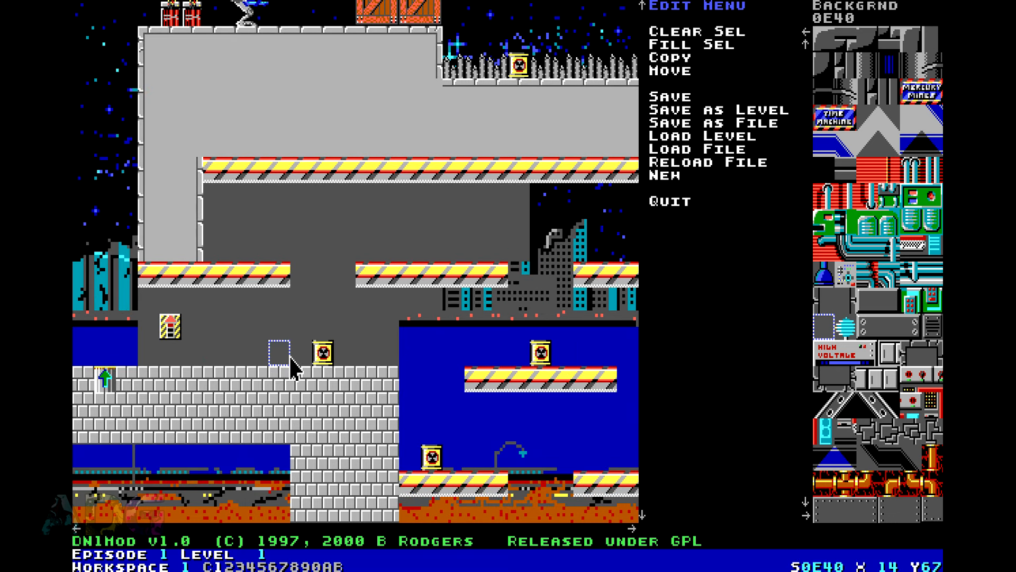
Step: Extend the grey background fill eastward beneath the long striped ceiling, across the next striped platforms
key("Right")
key("Right")
key("Right")
key("Right")
key("Right")
key("Right")
key("Right")
key("Right")
key("Right")
key("Right")
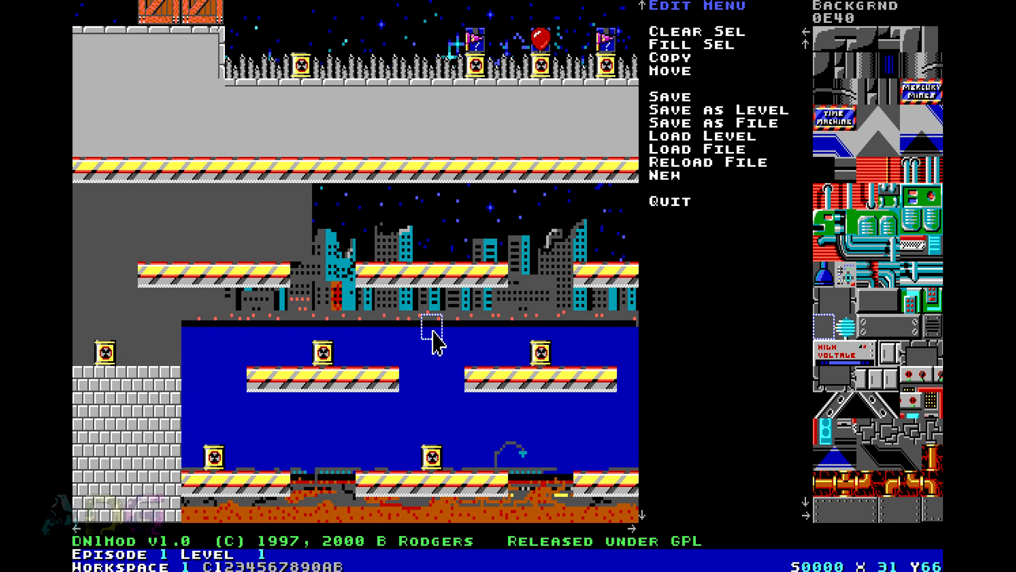
key("Down")
key("Down")
key("Right")
mouse_move(203, 271)
left_mouse_down()
mouse_move(496, 272)
mouse_move(561, 254)
mouse_move(245, 265)
mouse_move(281, 254)
mouse_move(469, 265)
mouse_move(553, 253)
left_mouse_up()
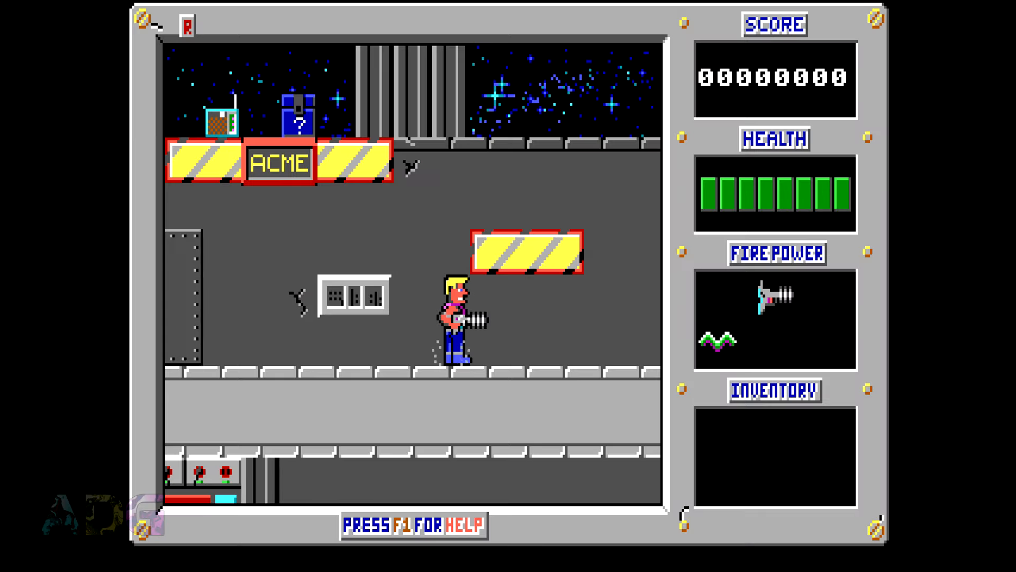
Step: Play-test the level in Duke Nukem, running east past the elevator while shooting and dismissing the secret tip
key("Right")
key("ctrl")
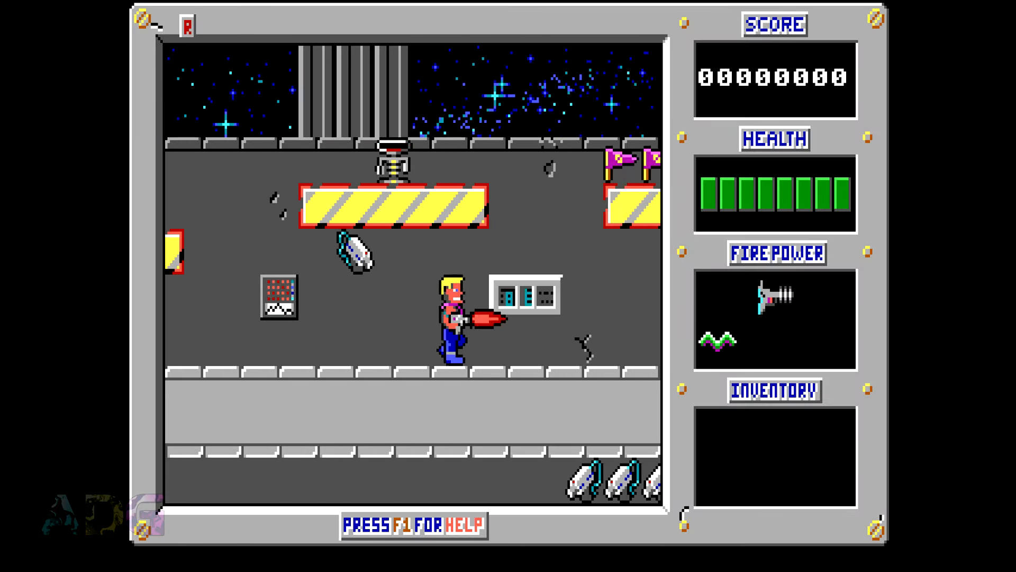
key("Right")
key("ctrl")
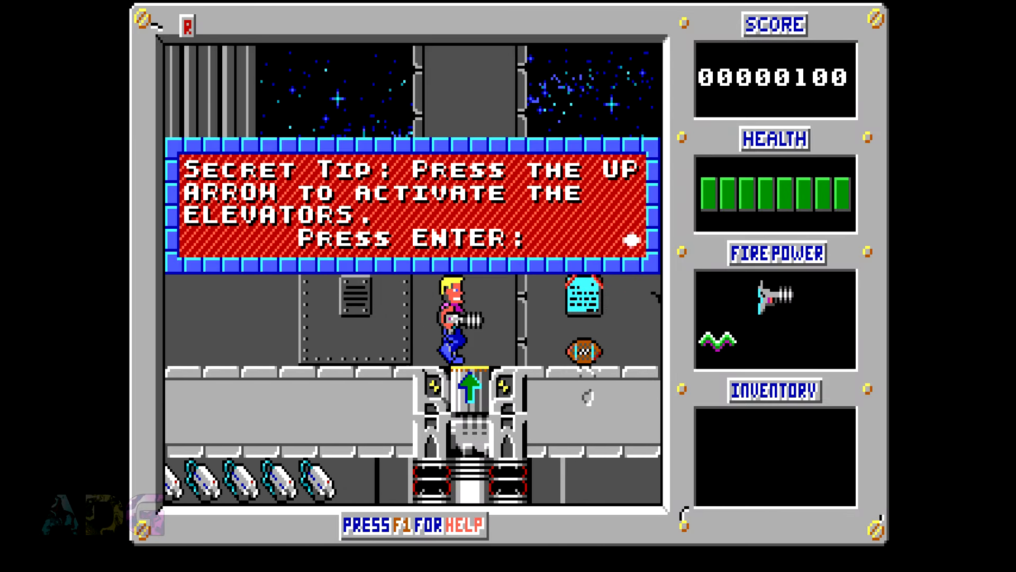
key("Return")
key("Right")
key("Return")
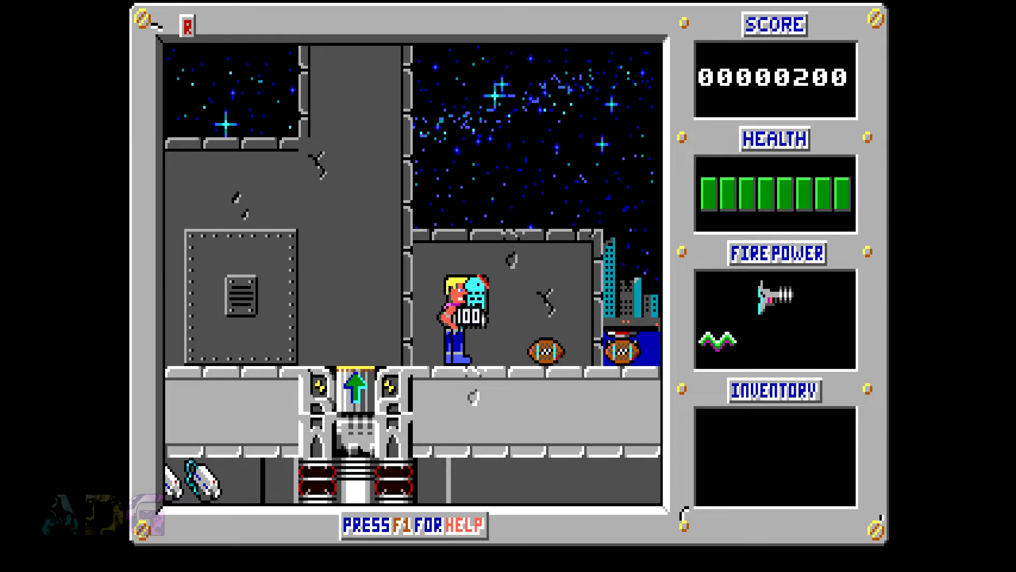
key("Right")
key("ctrl")
key("Left")
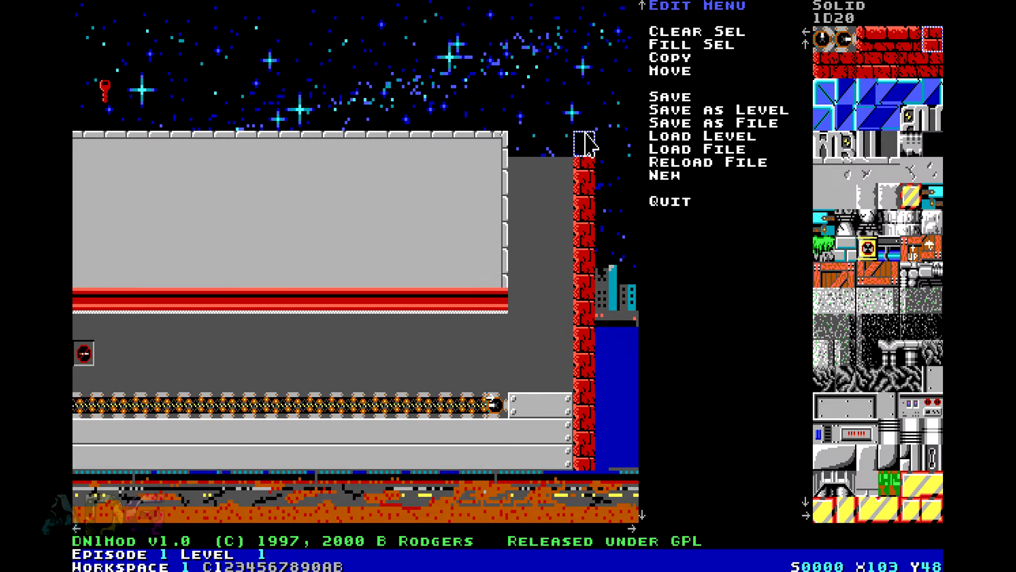
Step: Raise the red brick wall with tile 1D20 to the height of the grey building's roof edge
key("Up")
key("Up")
key("Up")
key("Up")
key("Up")
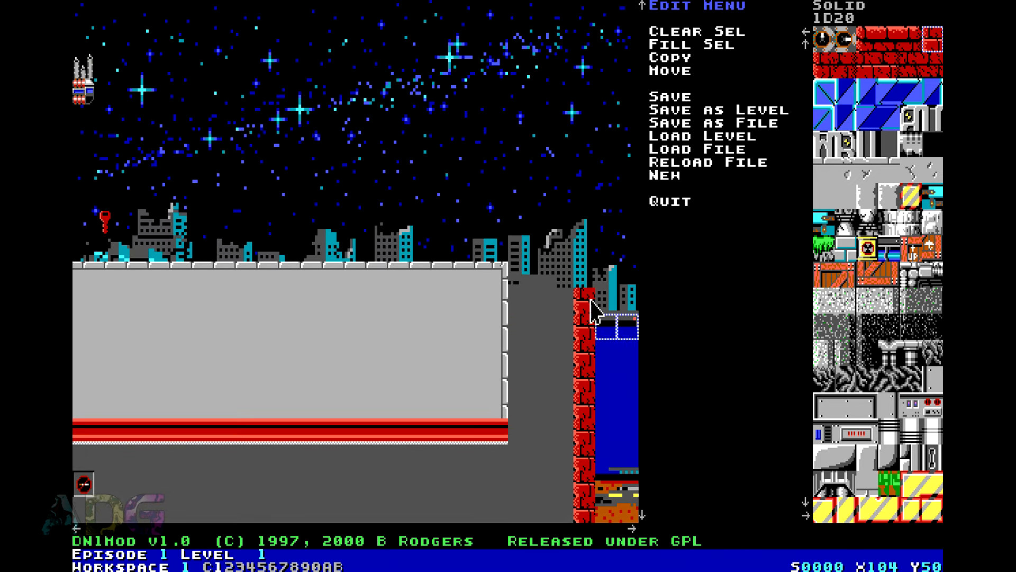
left_click(589, 277)
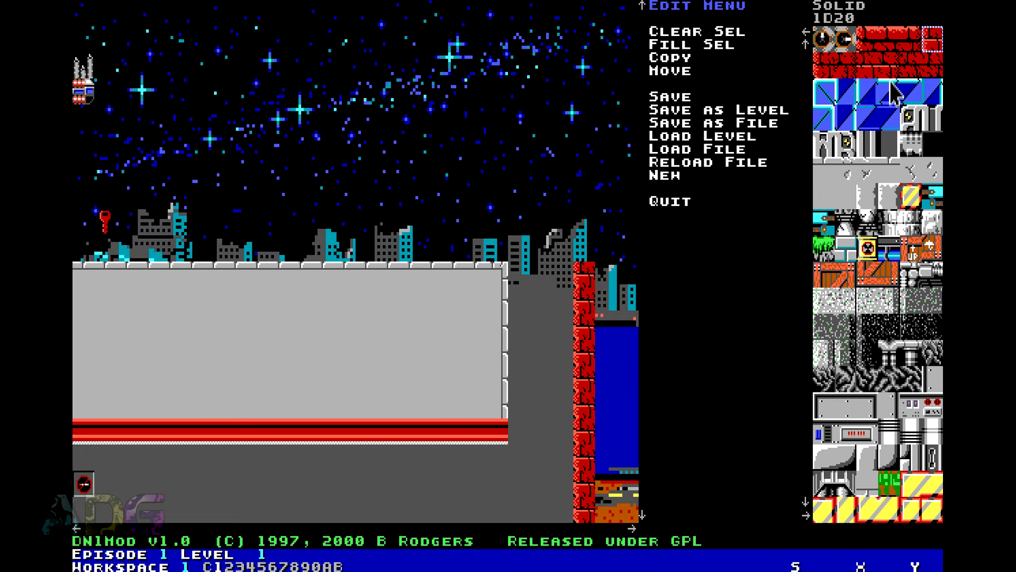
Step: Cap the red brick wall with a brick roof edge 12 tiles wide running east, using solid tiles 1CC0 and 1CE0
left_click(872, 39)
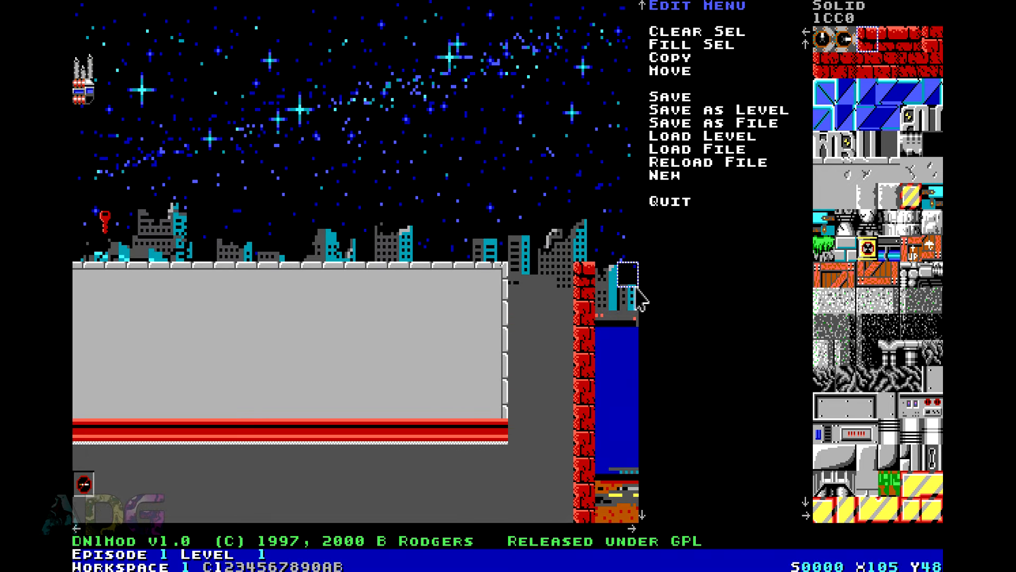
key("Right")
key("Right")
key("Right")
left_click_drag(540, 283, 608, 290)
key("Right")
key("Right")
key("Right")
key("Right")
key("Right")
key("Right")
key("Right")
key("Right")
key("Right")
key("Right")
key("Right")
key("Right")
key("Right")
key("Right")
key("Right")
key("Right")
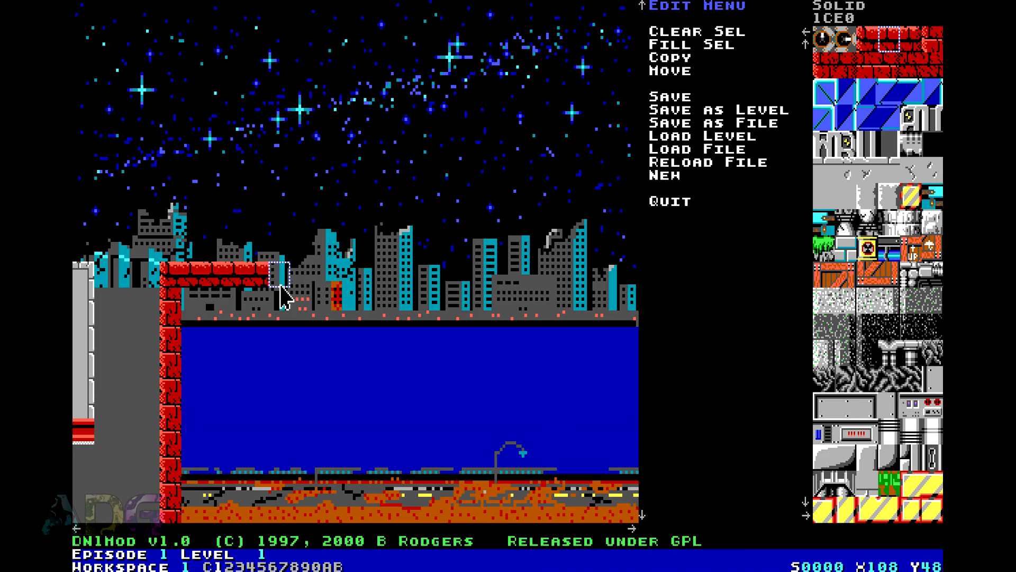
left_click_drag(280, 286, 411, 280)
key("Left")
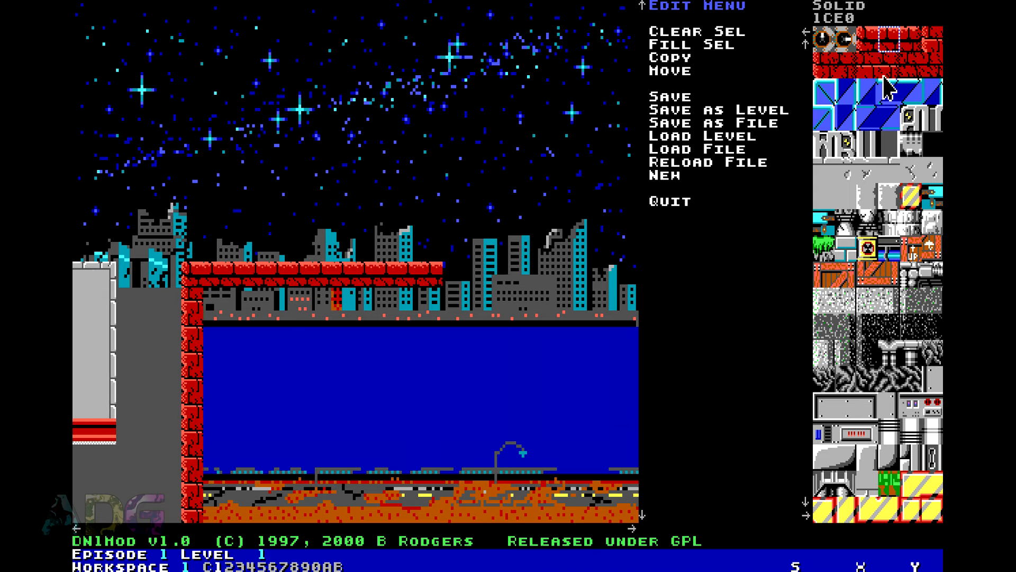
Step: Fill the space beneath the brick roof edge and along the wall's east side with solid brick tile 1D80
left_click(868, 68)
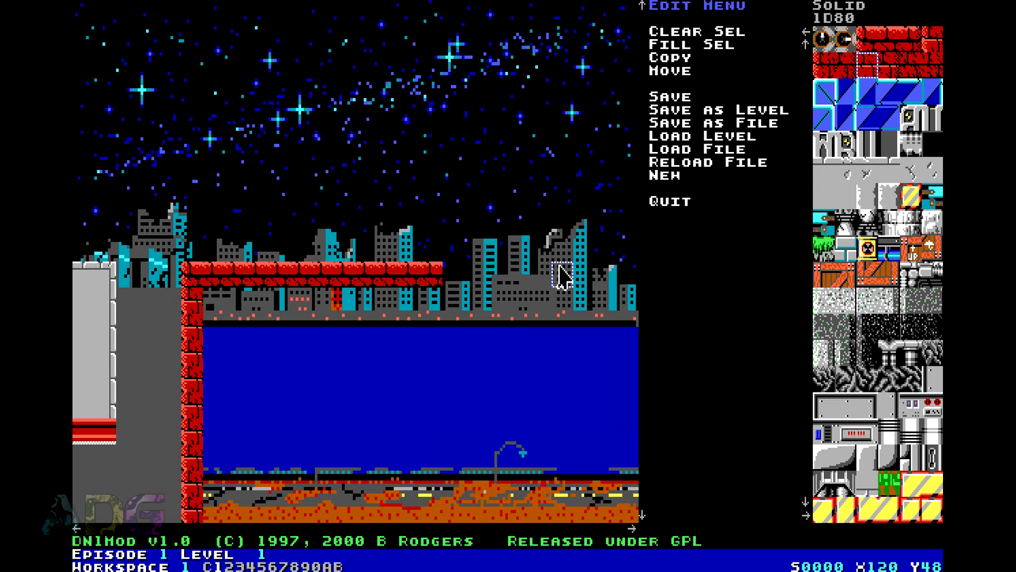
key("Left")
key("Left")
key("Left")
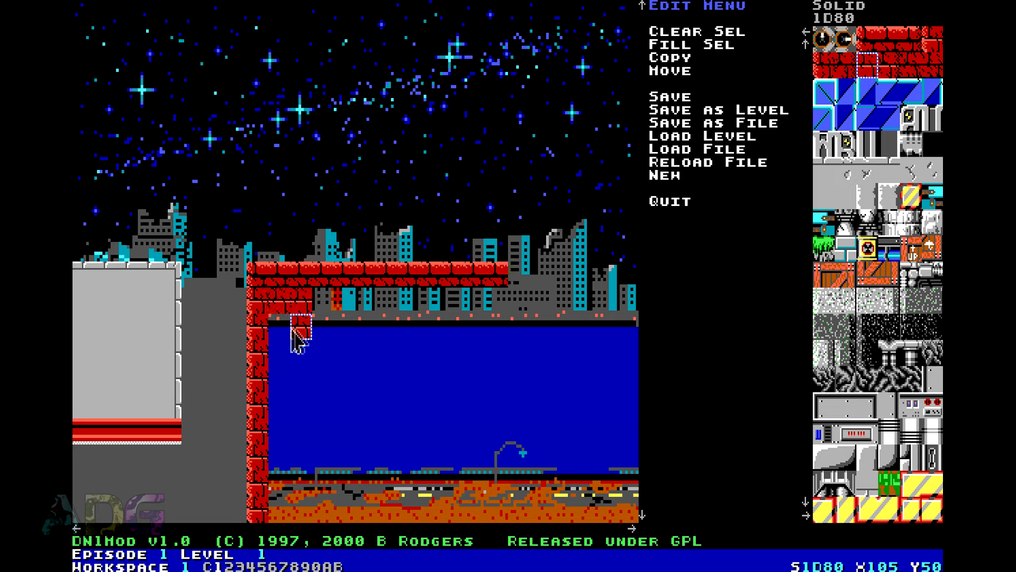
left_click_drag(295, 329, 298, 359)
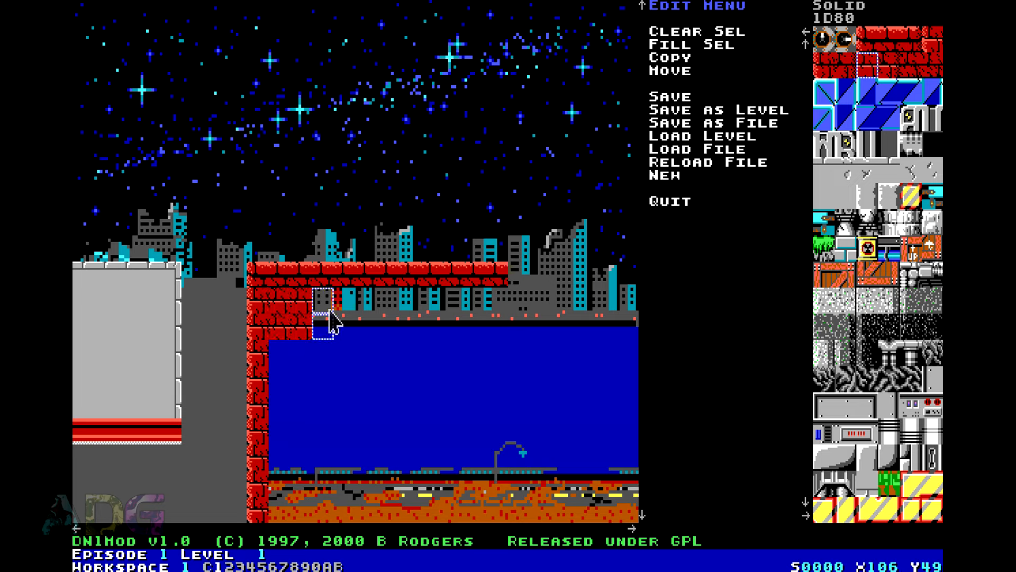
mouse_move(345, 326)
left_mouse_down()
mouse_move(324, 422)
mouse_move(304, 363)
mouse_move(313, 408)
mouse_move(346, 427)
left_mouse_up()
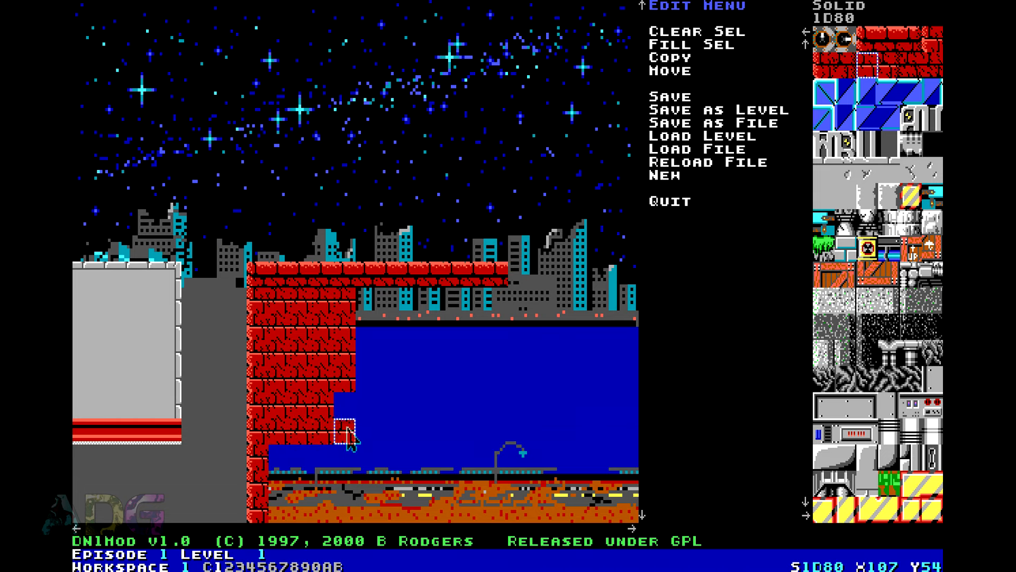
mouse_move(380, 333)
left_mouse_down()
mouse_move(471, 324)
mouse_move(465, 302)
mouse_move(378, 317)
left_mouse_up()
key("Left")
key("Left")
key("Left")
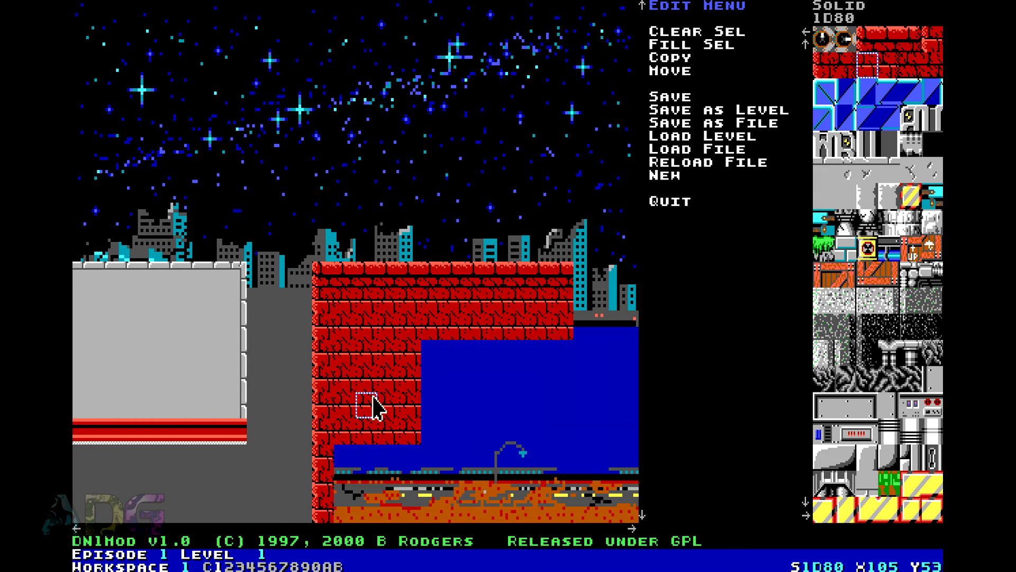
Step: Extend the 1D80 brick fill along the wall down to the underside of the metal floor
key("Down")
key("Down")
key("Down")
key("Down")
key("Down")
key("Down")
key("Down")
key("Down")
mouse_move(354, 269)
left_mouse_down()
mouse_move(352, 386)
mouse_move(387, 283)
mouse_move(390, 415)
mouse_move(419, 359)
mouse_move(352, 421)
left_mouse_up()
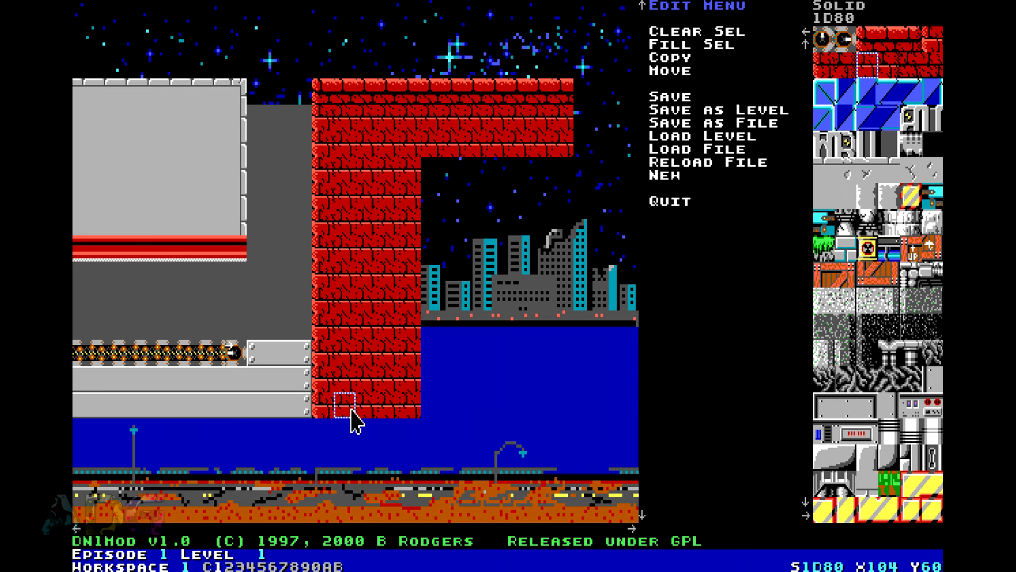
Step: Examine the open space above the gap between the grey building and the brick building
key("Left")
key("Left")
key("Left")
key("Left")
key("Left")
key("Up")
key("Up")
key("Up")
key("Up")
key("Up")
key("Up")
key("Up")
key("Up")
key("Up")
key("Up")
key("Up")
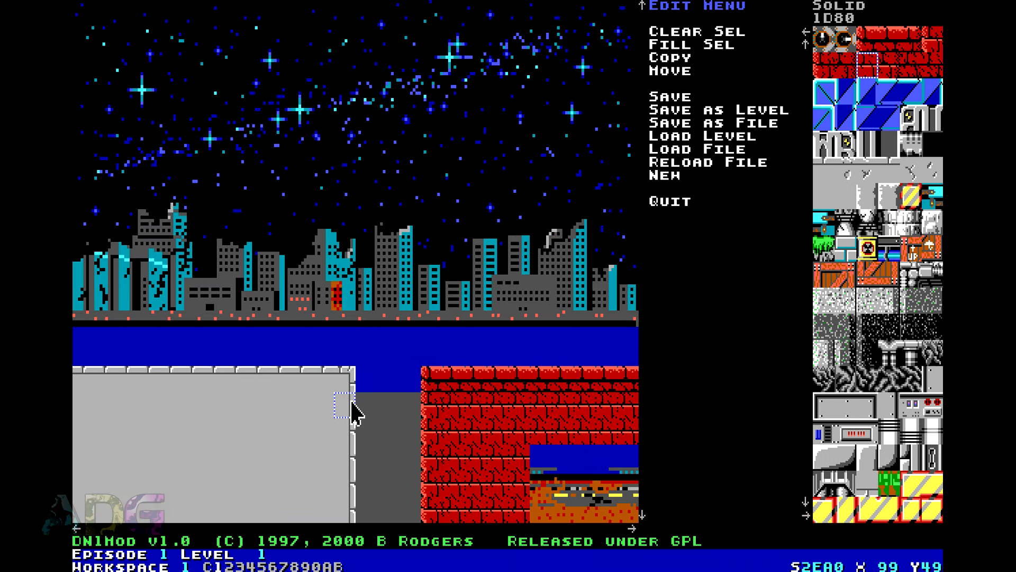
key("Up")
key("Up")
key("Up")
key("Up")
key("Up")
key("Up")
key("Up")
key("Up")
key("Up")
key("Up")
key("Up")
key("Up")
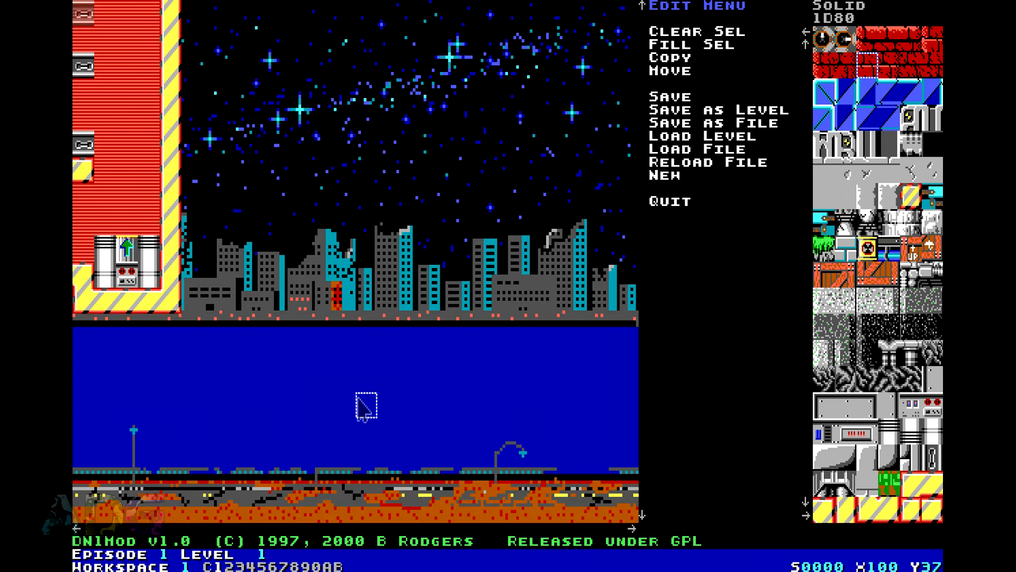
key("Up")
key("Up")
key("Up")
key("Up")
key("Up")
Step: Fill a block 11 tiles wide and three tiles high above both roofs and the gap with grey background tile 0E40
key("Down")
key("Down")
key("Down")
key("Down")
key("Down")
key("Down")
key("Down")
key("Down")
key("Down")
key("Down")
key("Down")
key("Down")
key("Down")
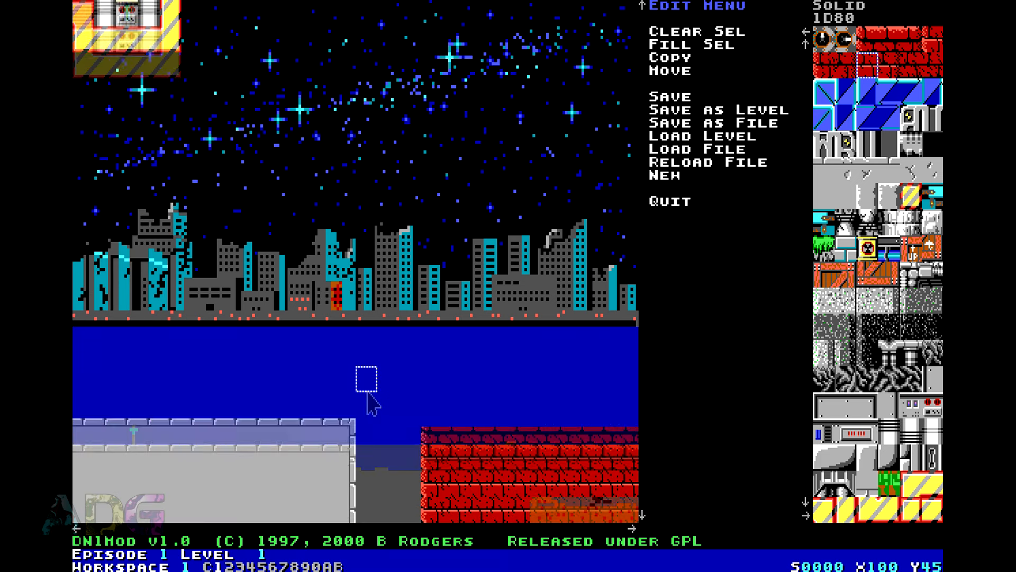
key("Down")
key("Down")
key("Down")
key("Down")
key("Left")
key("Left")
key("Left")
key("Left")
key("Left")
right_click(511, 372)
mouse_move(522, 363)
left_mouse_down()
mouse_move(483, 326)
mouse_move(454, 275)
mouse_move(484, 325)
mouse_move(561, 297)
mouse_move(390, 277)
mouse_move(381, 318)
mouse_move(413, 324)
mouse_move(331, 325)
left_mouse_up()
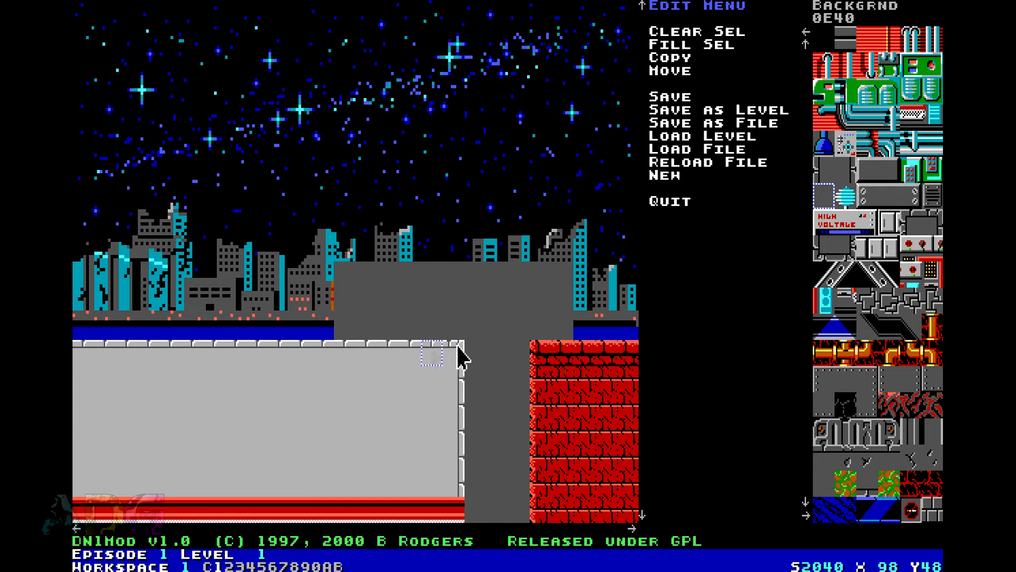
Step: Line the top row of the new grey background block with light stone edge tiles
key("Right")
key("Right")
key("Right")
key("Right")
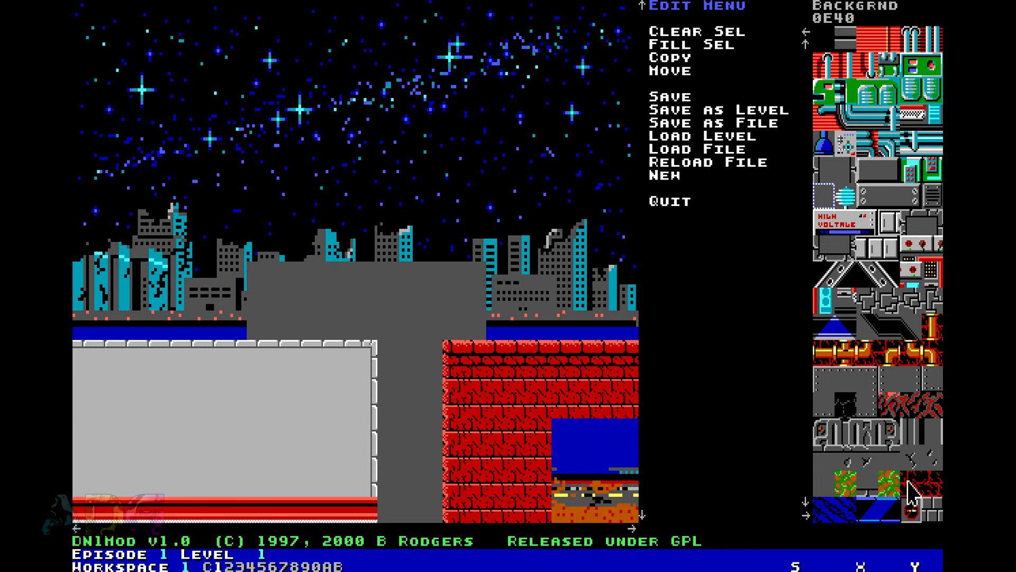
left_click(831, 455)
mouse_move(250, 278)
left_mouse_down()
mouse_move(451, 275)
mouse_move(492, 287)
left_mouse_up()
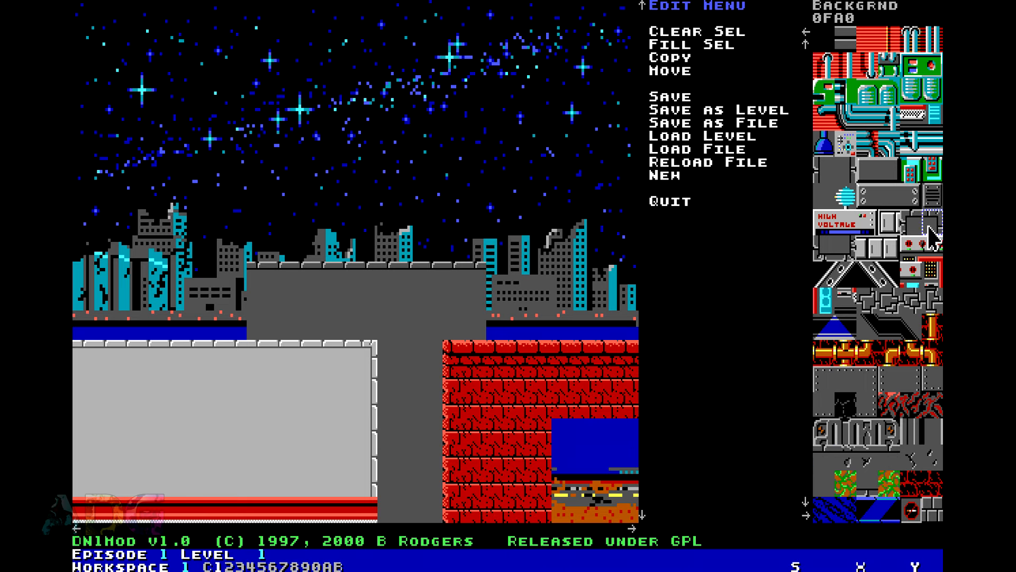
left_click(479, 272)
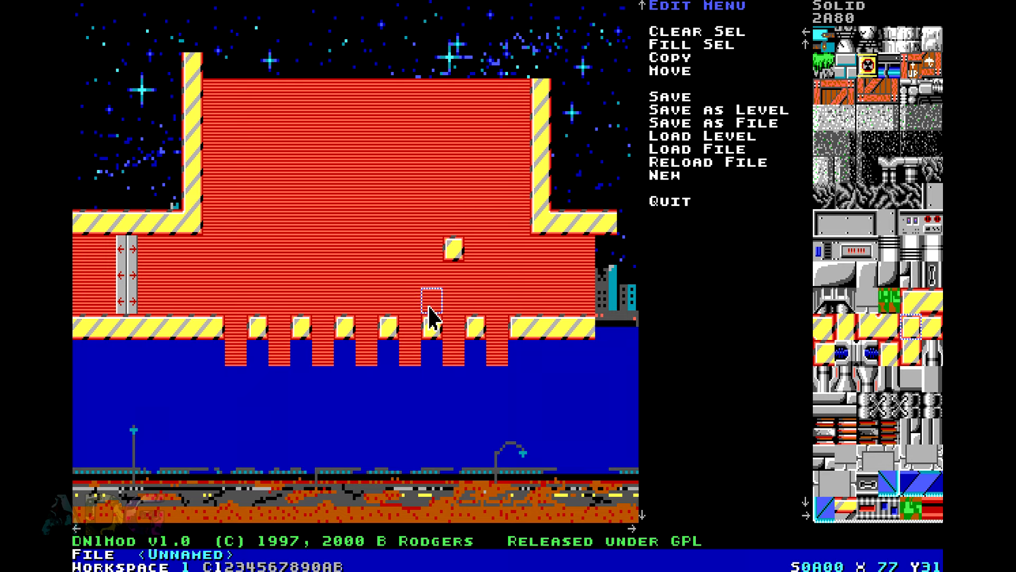
Step: Place a row of five spaced 2A80 striped blocks across the middle of the red room and clear the trial block beneath
right_click(448, 224)
right_click(456, 249)
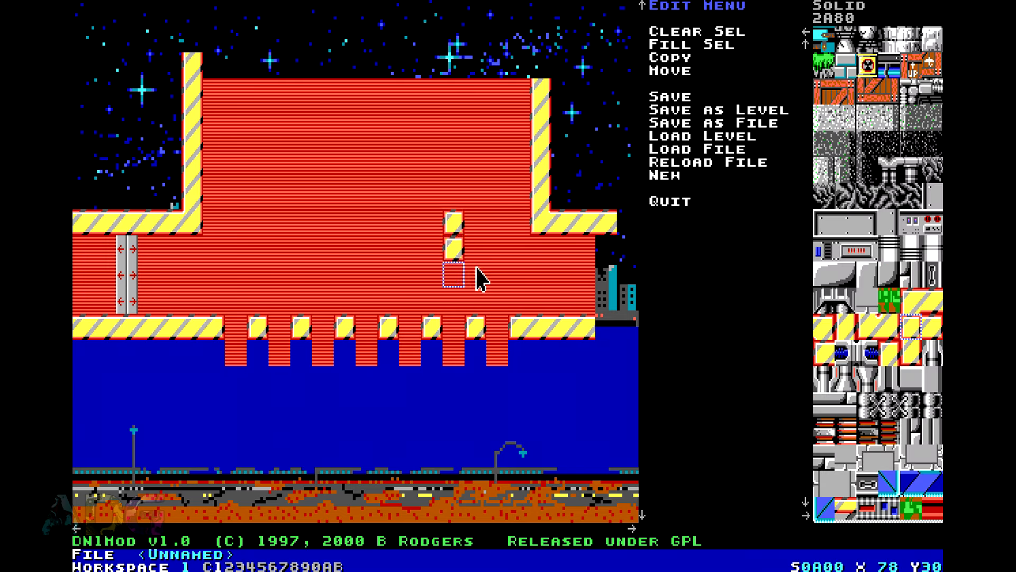
right_click(464, 269)
left_click(458, 245)
right_click(448, 227)
left_click(408, 225)
left_click(366, 225)
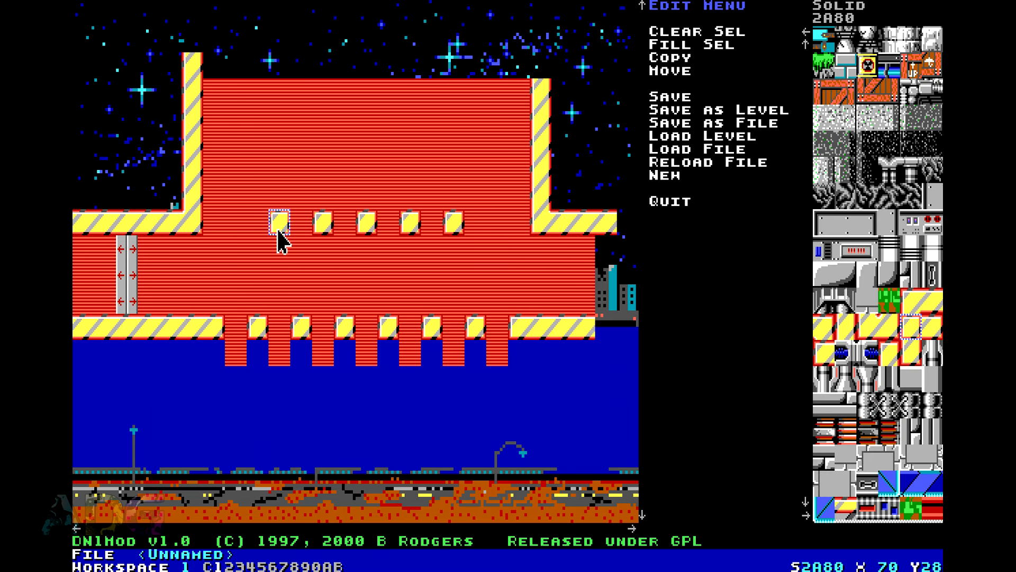
Step: Place four 2A80 blocks in an upper row, and clear its two middle blocks and the lower row's centre block with background 0A00
left_click(307, 124)
left_click(397, 125)
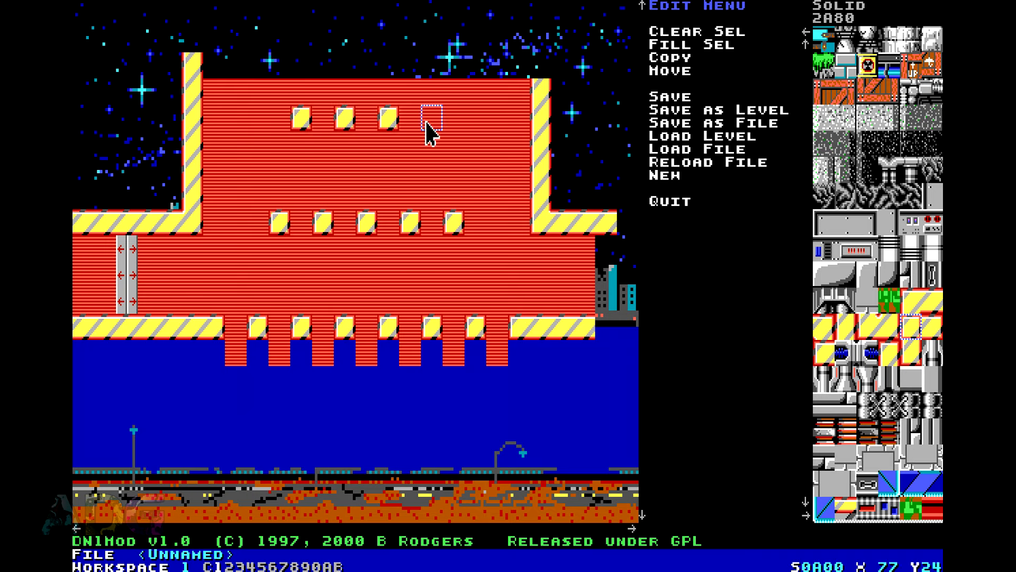
right_click(390, 165)
left_click(389, 121)
left_click(344, 125)
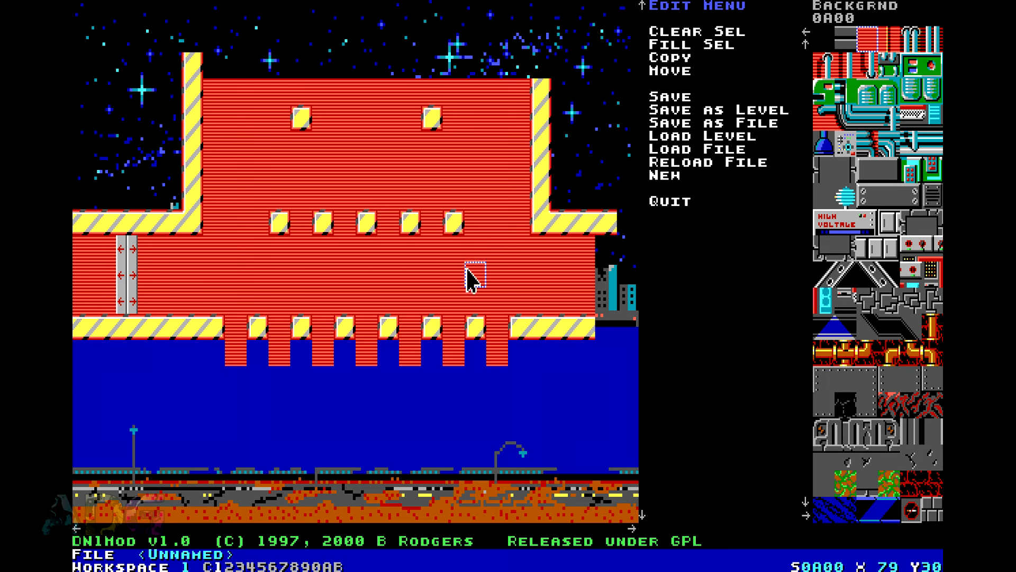
left_click(364, 230)
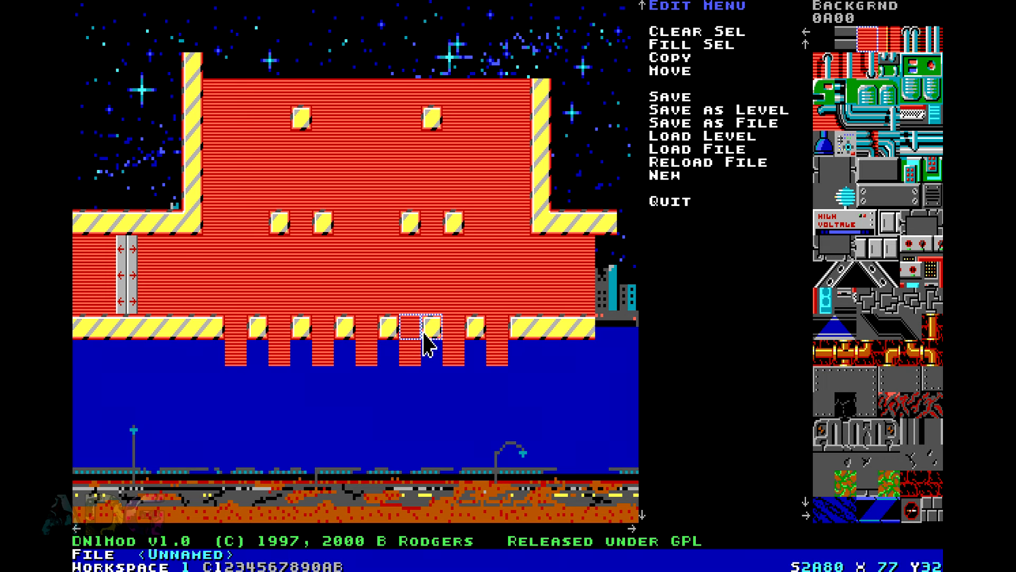
Step: Add a 2A80 block above the room's centre at X 74, Y 20 and extend the red background 0A00 two rows upward
key("Up")
key("Up")
key("Up")
key("Up")
right_click(300, 236)
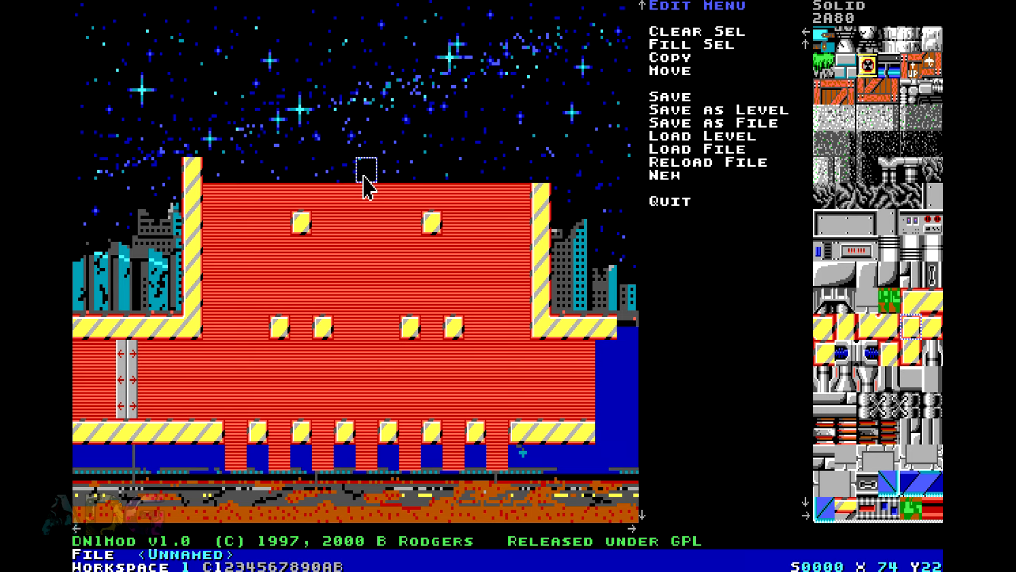
right_click(381, 199)
mouse_move(381, 200)
left_mouse_down()
mouse_move(316, 170)
mouse_move(232, 176)
mouse_move(341, 151)
mouse_move(359, 166)
mouse_move(517, 148)
mouse_move(412, 147)
left_mouse_up()
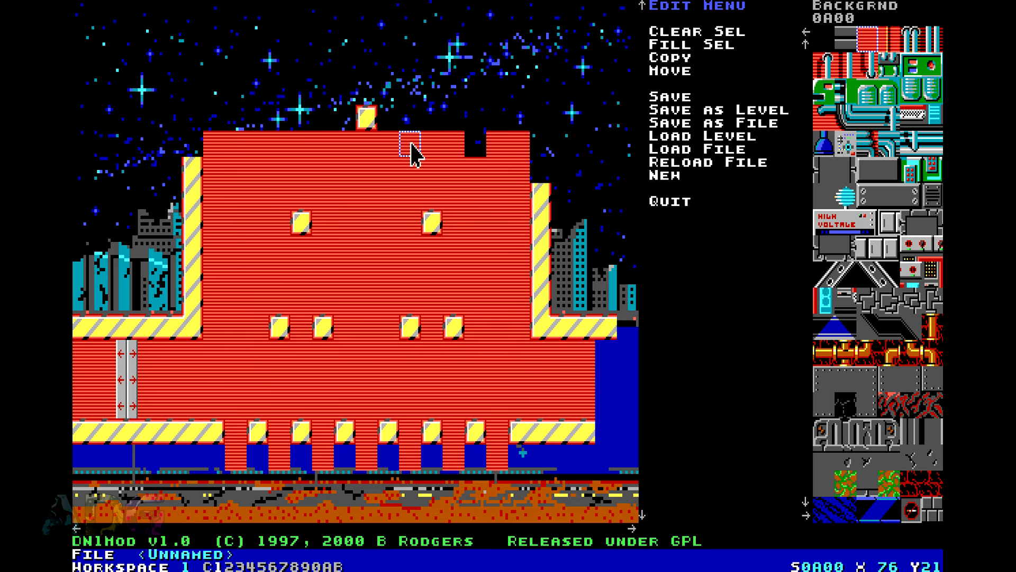
Step: Raise both yellow striped side walls of the red room to equal height well above the topmost block
right_click(535, 192)
left_click_drag(538, 167, 539, 38)
key("Up")
key("Up")
key("Up")
mouse_move(203, 227)
left_mouse_down()
mouse_move(210, 127)
mouse_move(211, 183)
left_mouse_up()
left_click(200, 116)
Step: Examine the raised side walls and the open sky above the red room
key("Up")
key("Up")
key("Up")
key("Up")
key("Up")
key("Up")
key("Up")
key("Up")
key("Up")
key("Up")
key("Up")
key("Up")
key("Up")
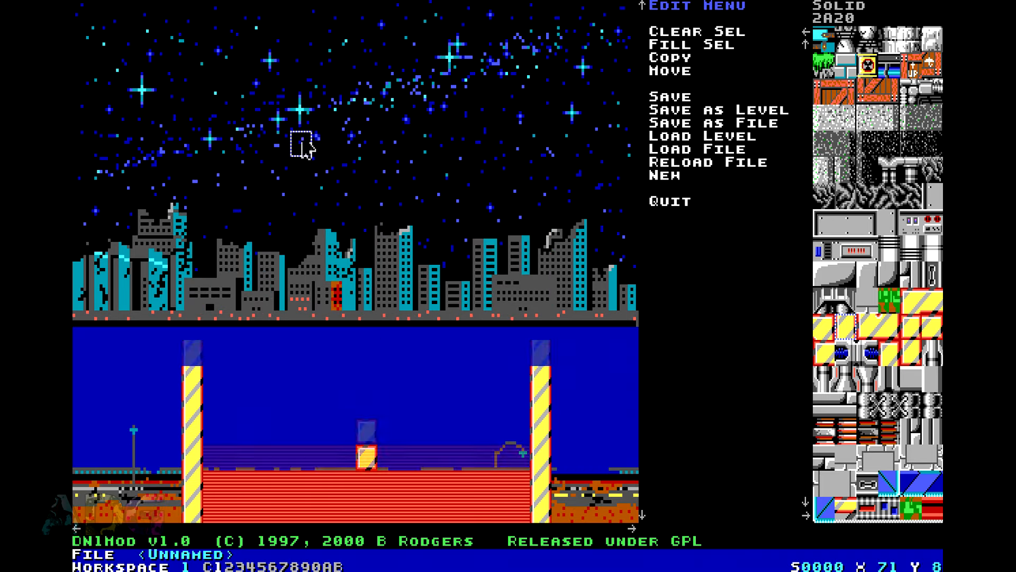
key("Down")
key("Down")
key("Down")
key("Down")
key("Down")
key("Down")
key("Down")
key("Down")
key("Down")
key("Down")
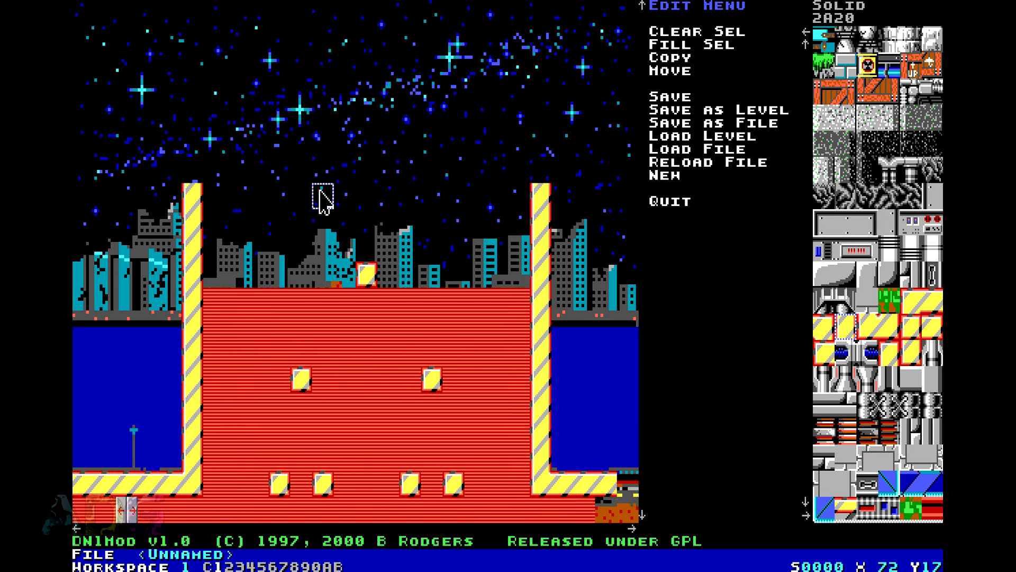
key("Down")
key("Down")
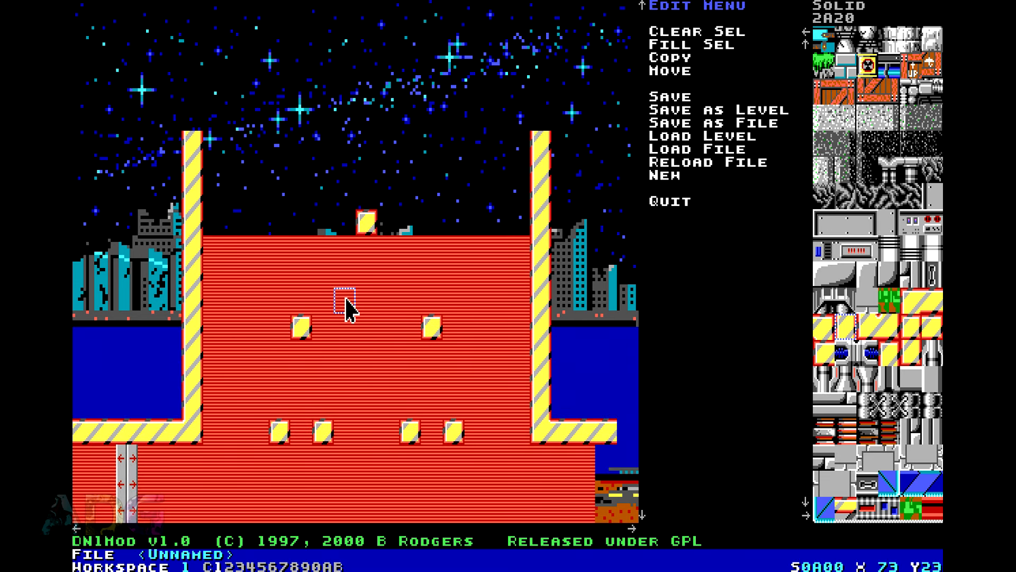
Step: Examine the lower part of the red room, from the jumping blocks down to the gapped floor and the ground scenery
key("Down")
key("Down")
key("Down")
key("Down")
key("Down")
key("Down")
key("Down")
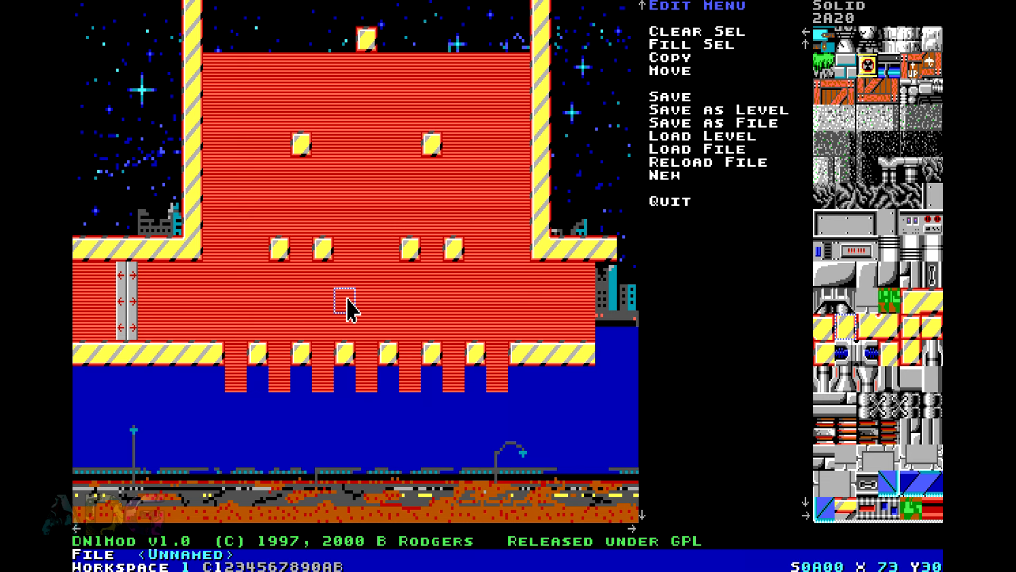
key("Down")
key("Down")
key("Down")
key("Down")
key("Down")
key("Down")
key("Down")
key("Down")
key("Down")
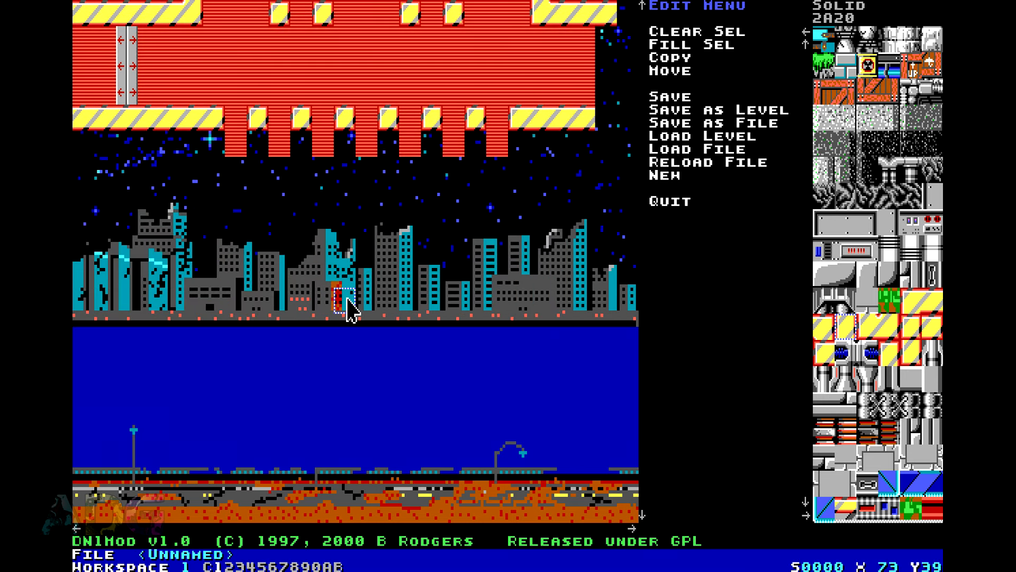
Step: Examine the locked red corridor west of the room and the floating jumping platforms that lead up to it
key("Up")
key("Left")
key("Left")
key("Left")
key("Left")
key("Left")
key("Left")
key("Left")
key("Left")
key("Left")
key("Left")
key("Left")
key("Left")
key("Left")
key("Left")
key("Left")
key("Left")
key("Left")
key("Left")
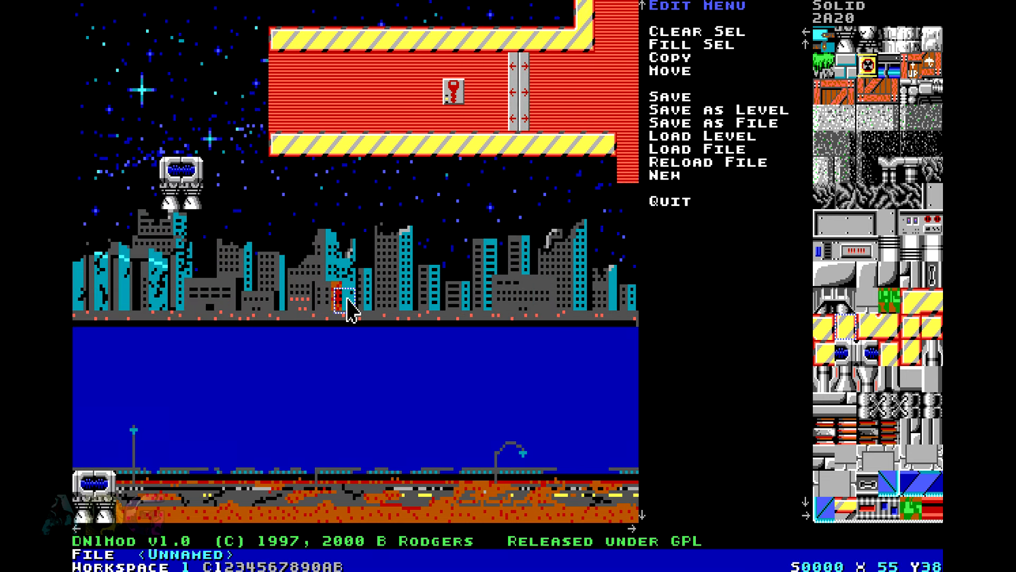
key("Left")
key("Left")
key("Left")
key("Left")
key("Left")
key("Left")
key("Left")
key("Left")
key("Left")
key("Up")
key("Up")
key("Up")
key("Up")
key("Up")
key("Up")
key("Up")
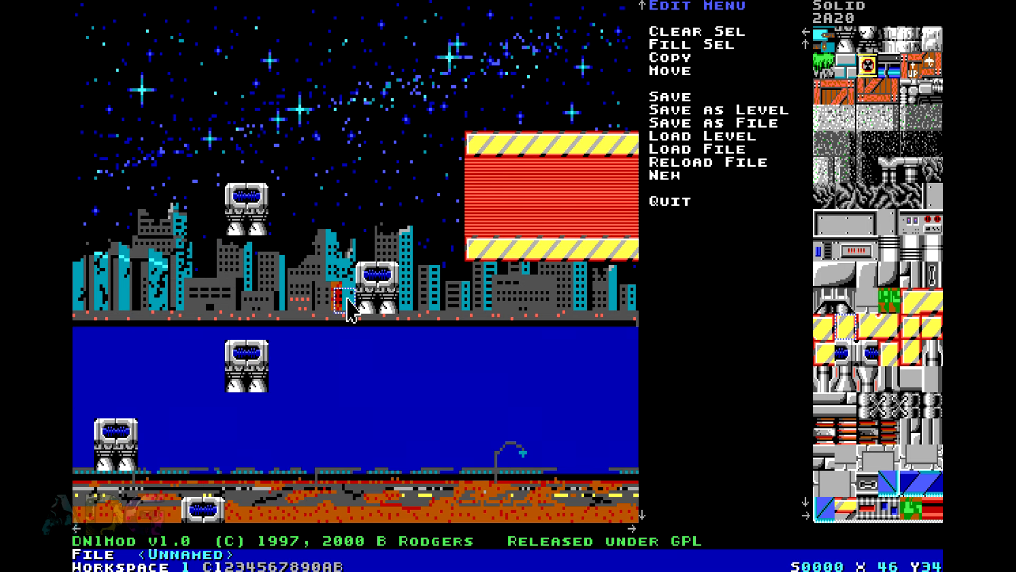
key("Right")
key("Right")
key("Right")
left_click_drag(422, 297, 427, 254)
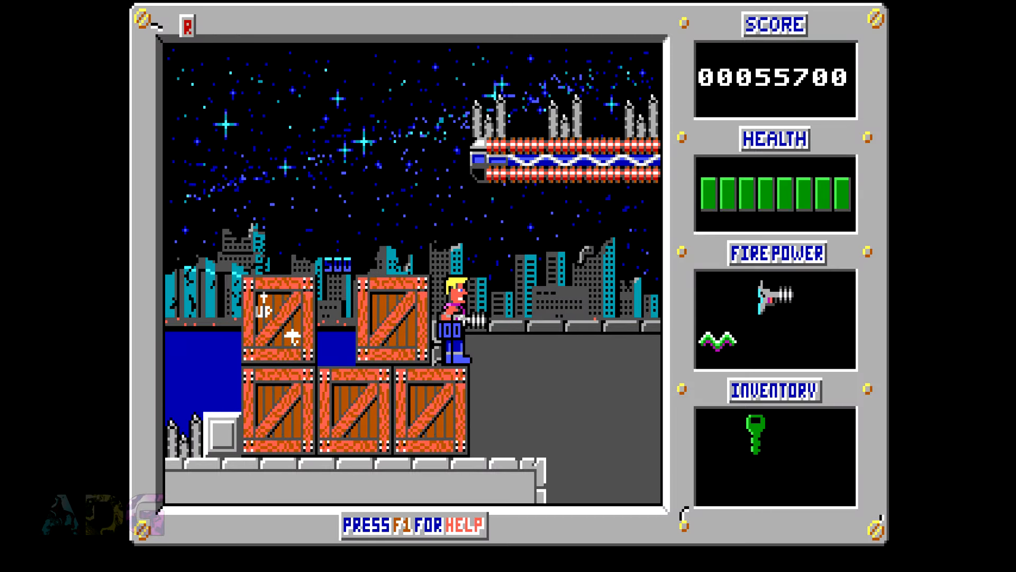
Step: In the Duke Nukem game, go from the crates across the pit and collect the red key beside the stone ledge
key("Right")
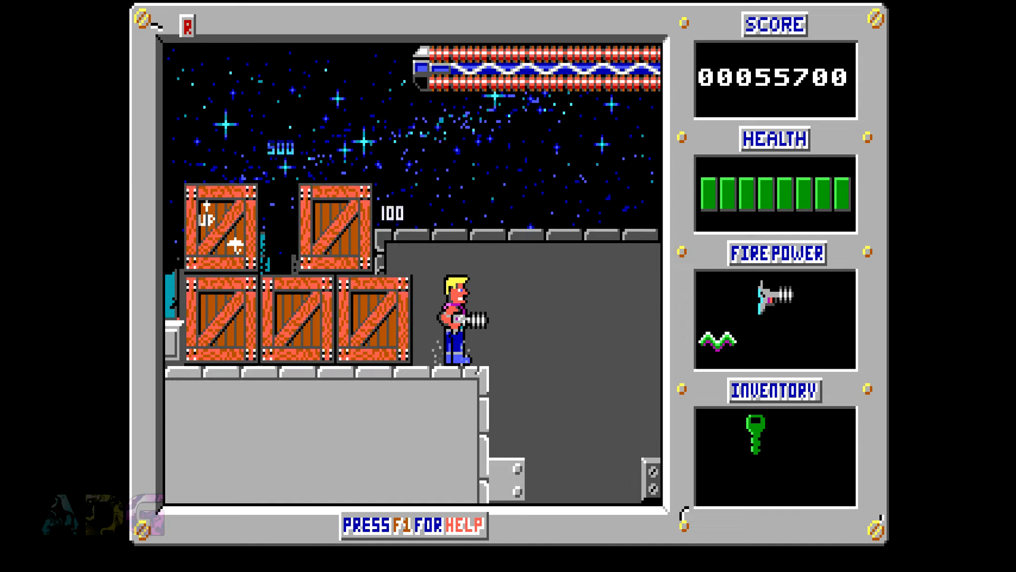
key("ctrl")
key("Right")
key("Left")
key("Right")
key("ctrl")
key("Right")
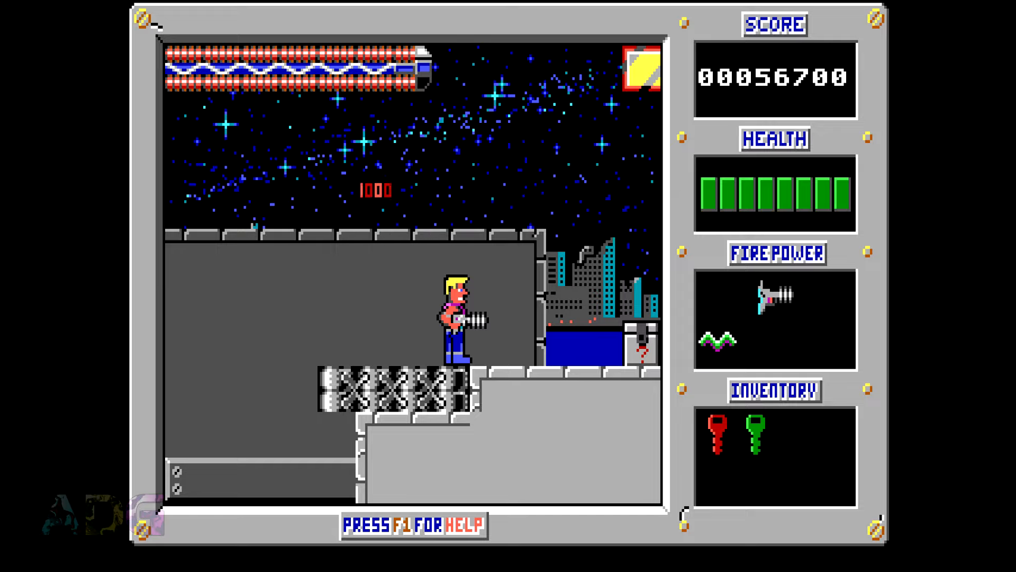
Step: Return over the pit to the crates, and descend the shaft onto the small ledge above the ACME sign
key("Left")
key("ctrl")
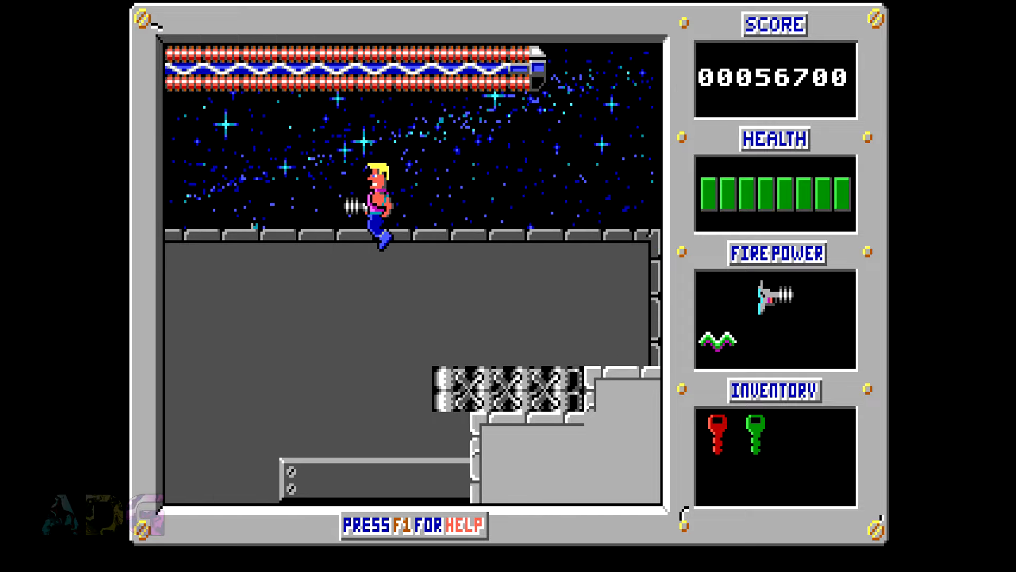
key("ctrl")
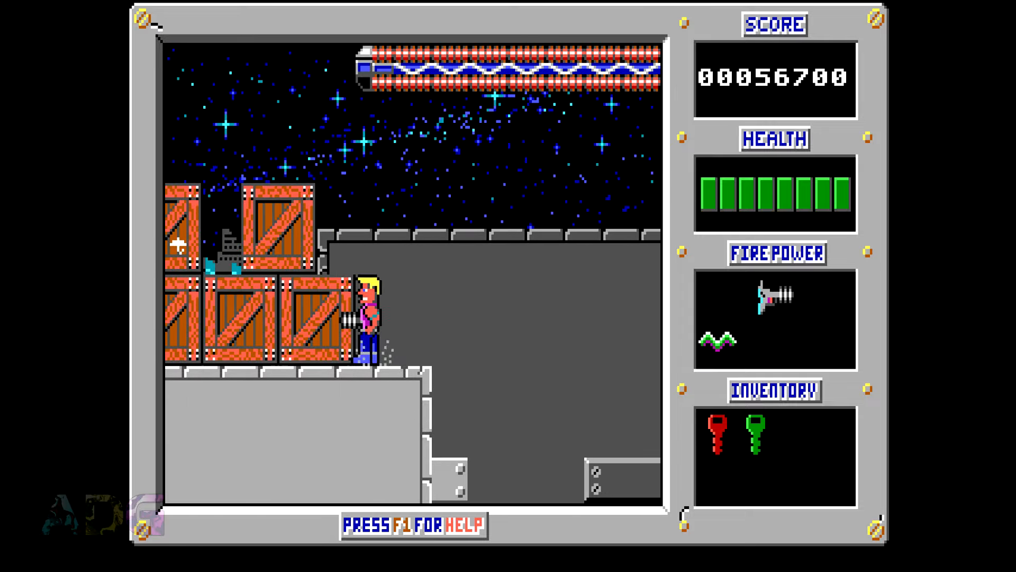
key("Right")
key("ctrl")
key("Left")
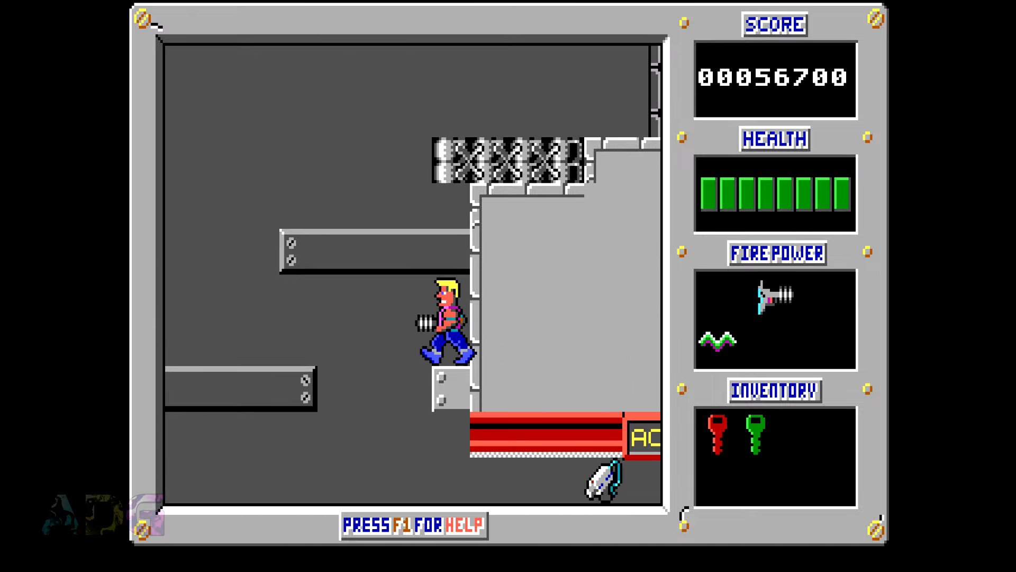
Step: Drop to the conveyor floor and shoot the pink rabbit near the crossed-out sign
key("ctrl")
key("Right")
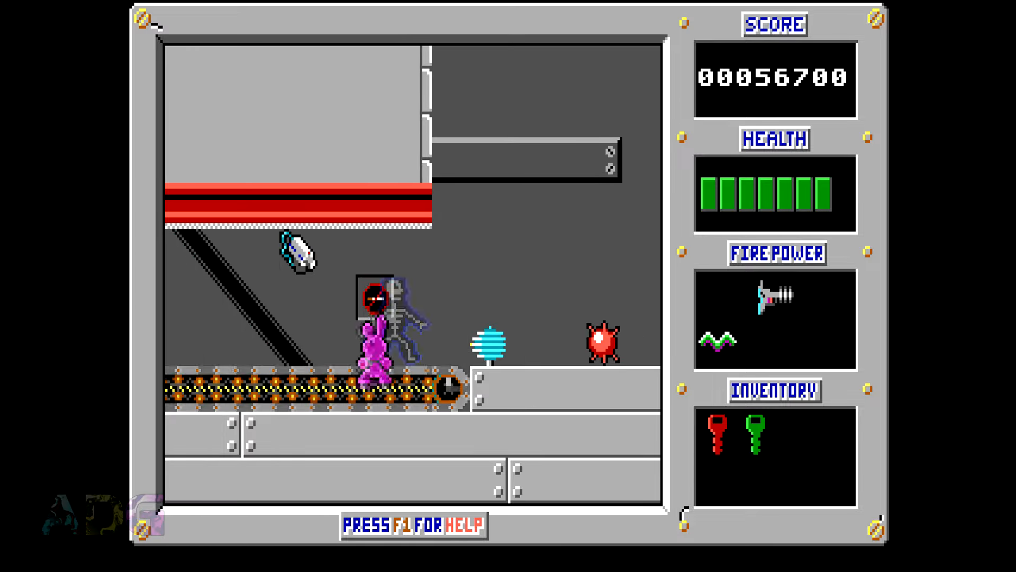
key("alt")
key("ctrl")
key("Right")
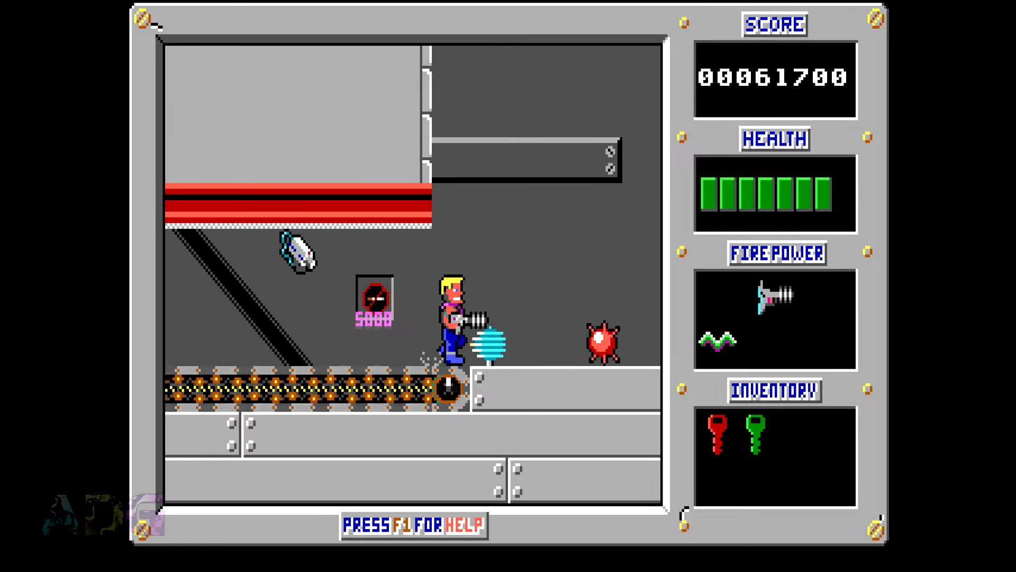
Step: Descend the shaft from the crates without taking the red key, and confront the pink rabbit on the metal floor
key("ctrl")
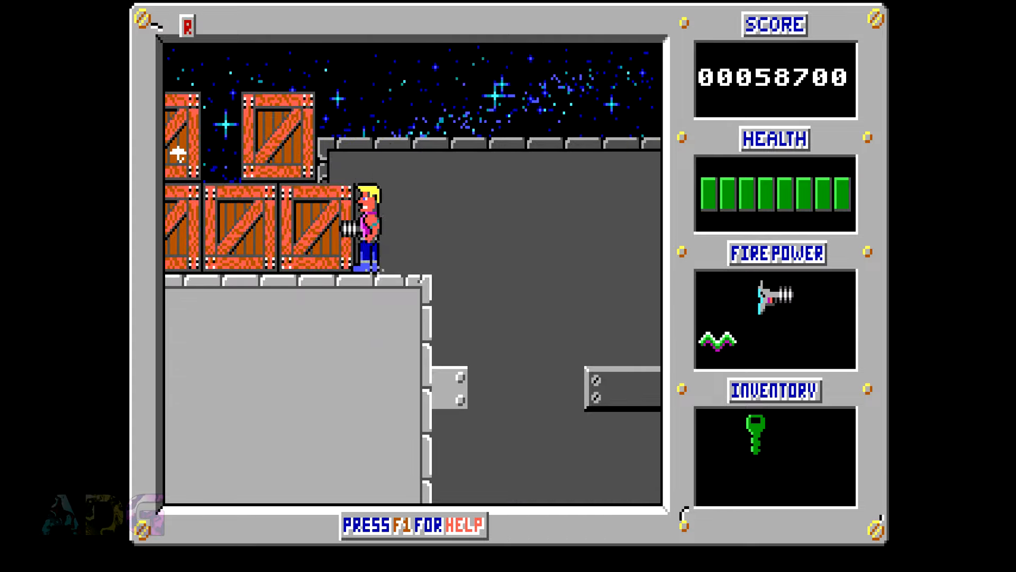
key("Right")
key("ctrl")
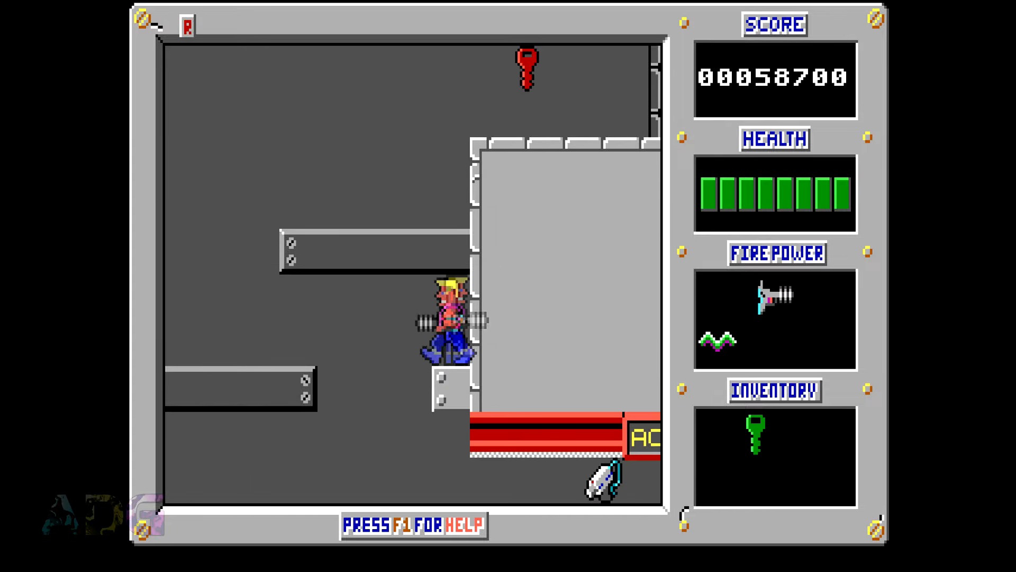
key("Left")
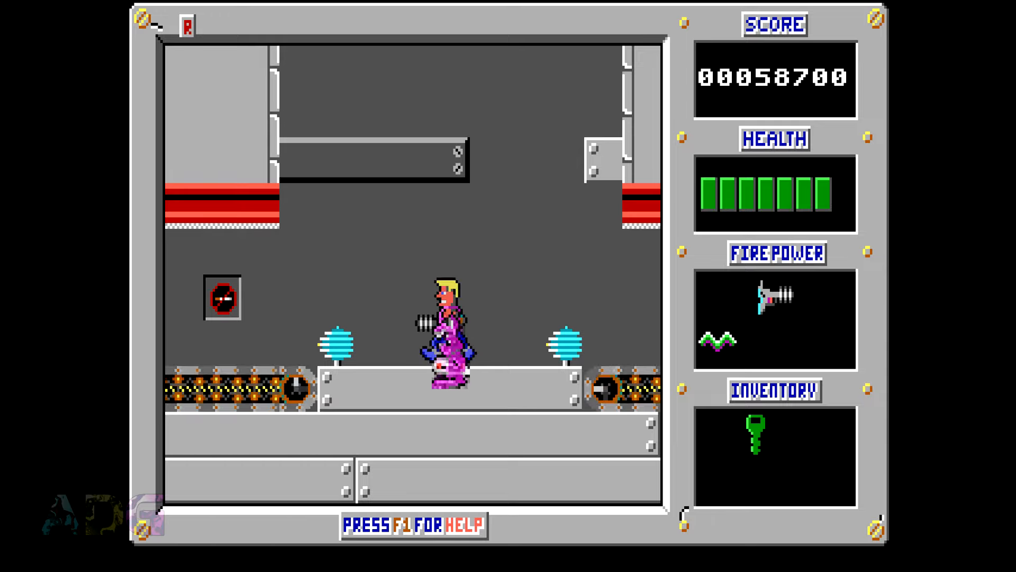
key("alt")
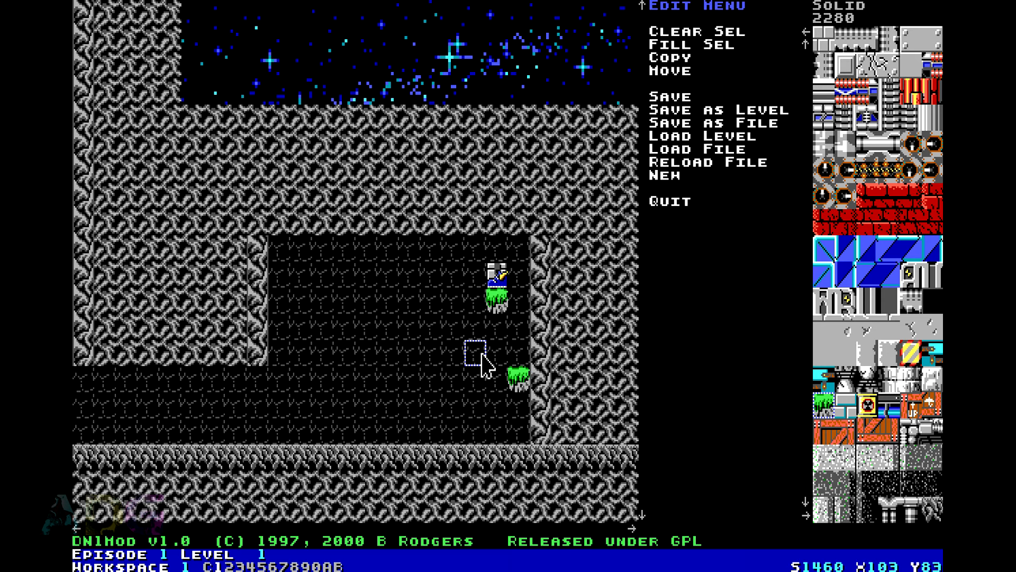
Step: In level 1's cave, add grass blocks 2280 at X 103, Y 83 and X 102, Y 86, plus two 300C walkers at X 96 and X 100
left_click(453, 429)
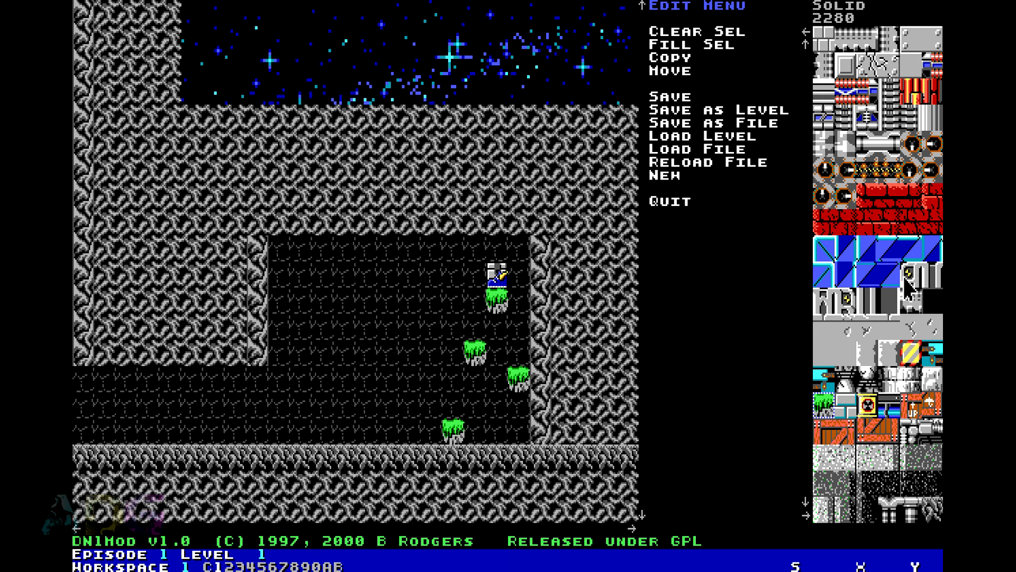
left_click(804, 513)
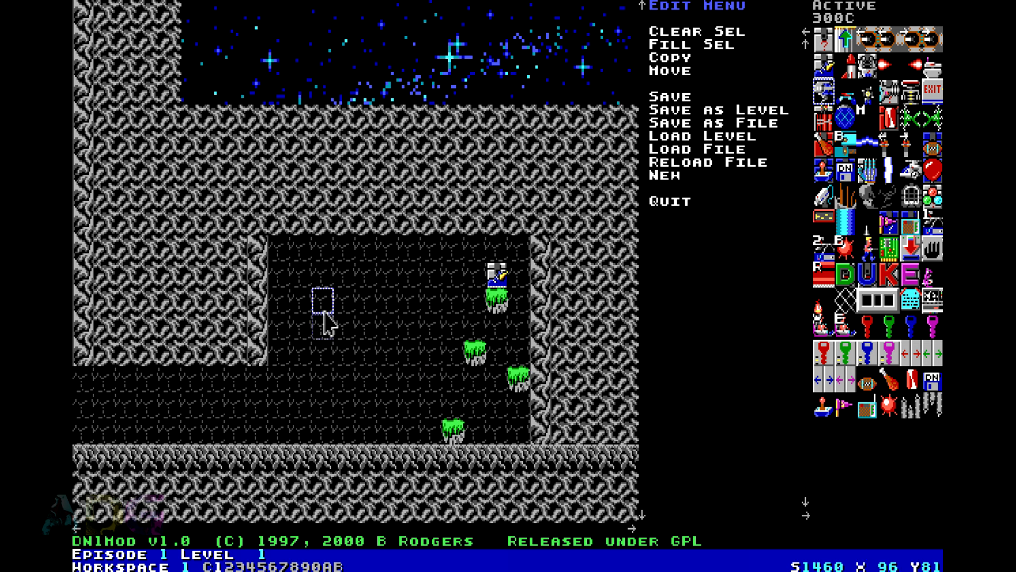
left_click(321, 332)
left_click(402, 305)
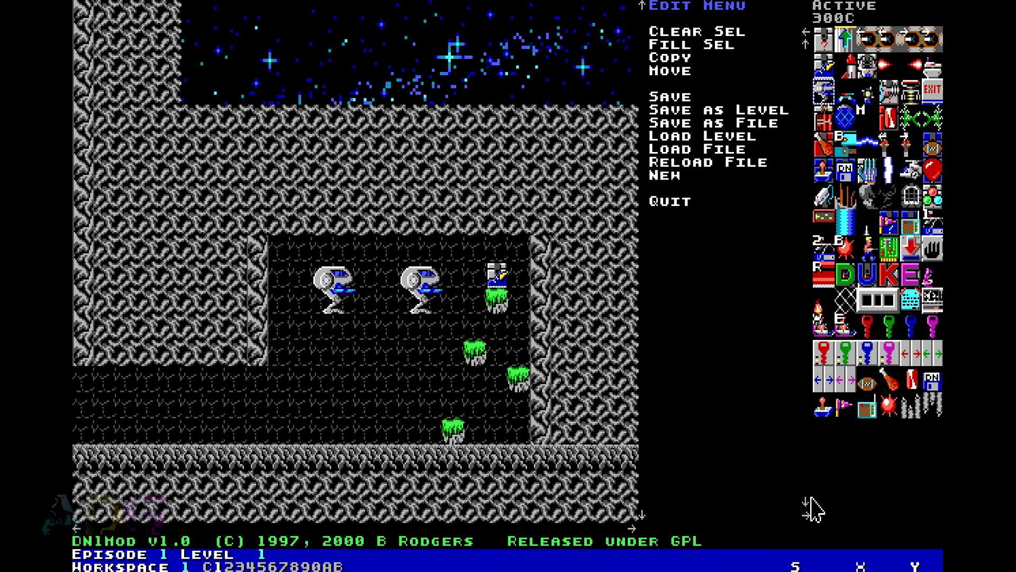
Step: Place flasher tile 0300 on the cave floor at X 87, Y 86
left_click(808, 513)
left_click(804, 512)
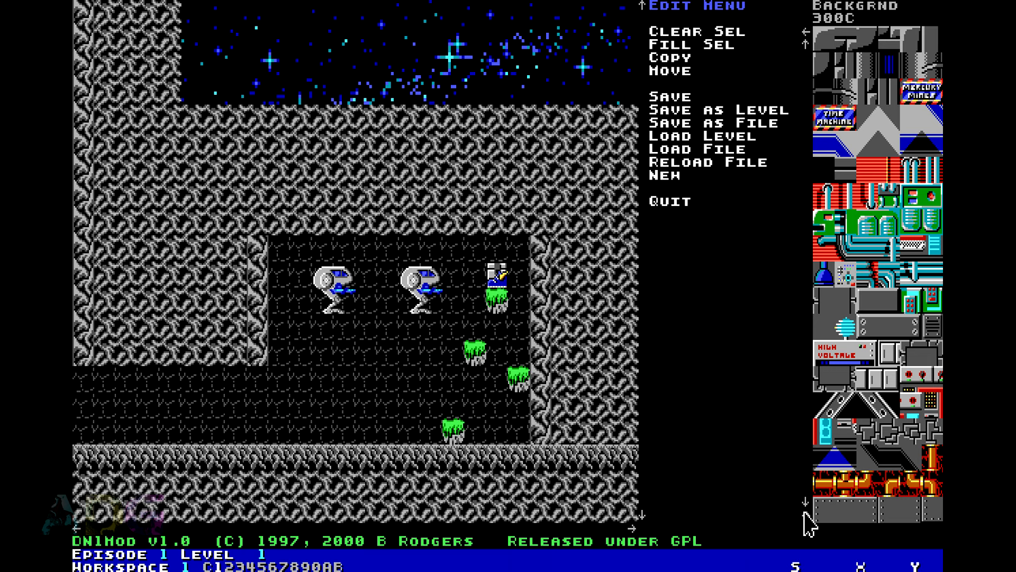
left_click(806, 512)
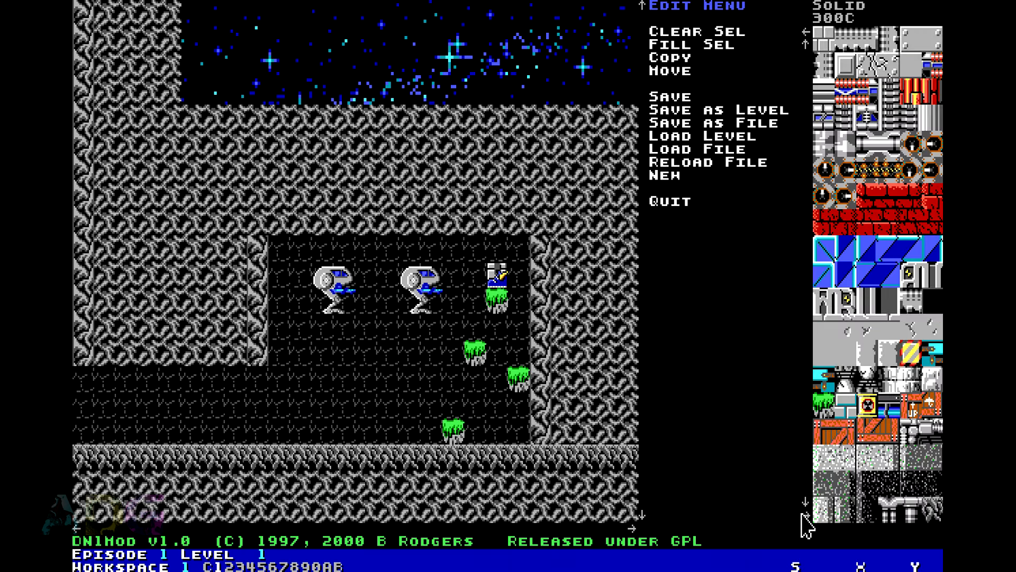
left_click(804, 512)
left_click(805, 512)
left_click(846, 68)
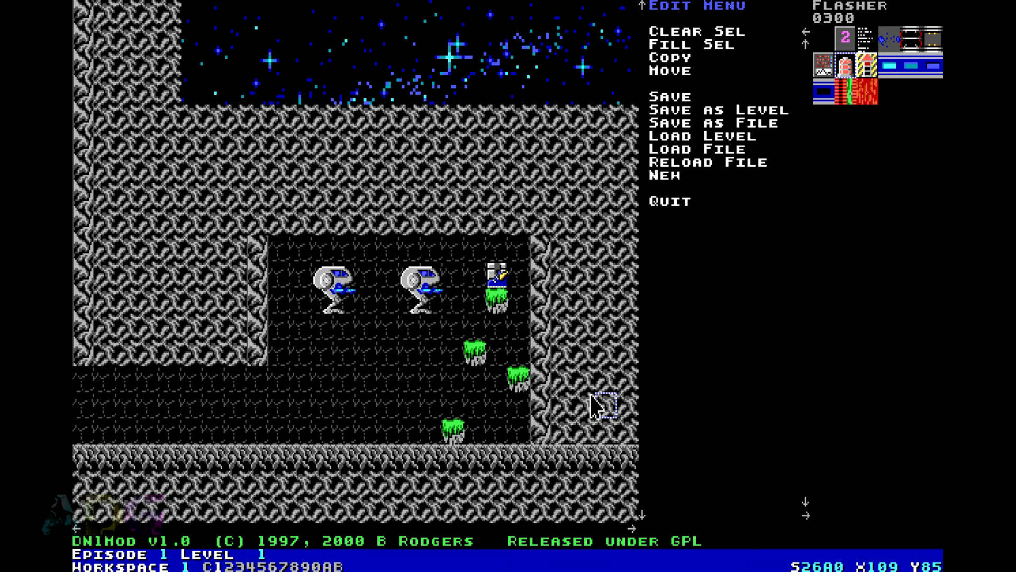
key("Left")
key("Left")
key("Left")
key("Left")
key("Left")
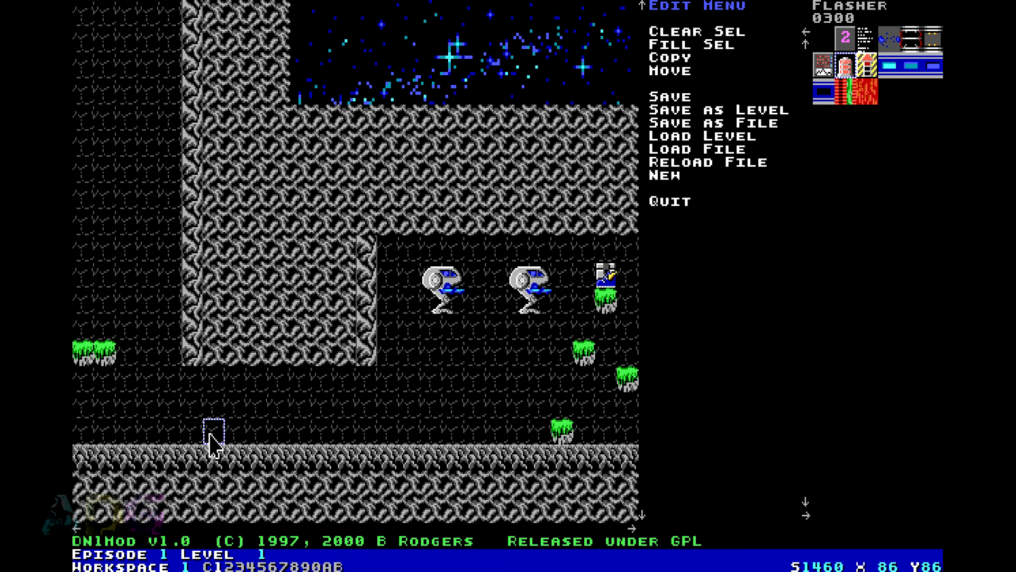
left_click(239, 435)
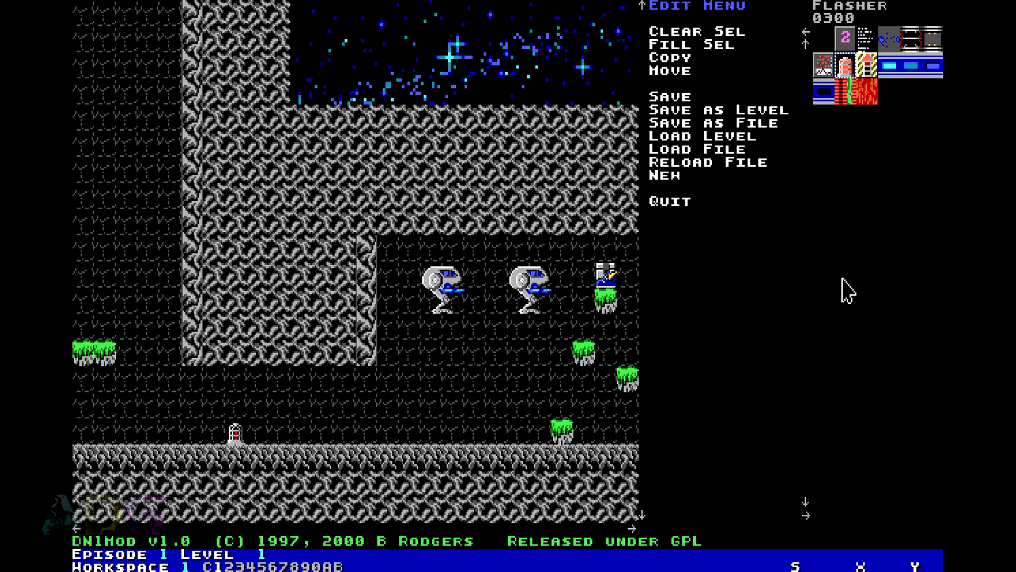
Step: Continue the vertical white pipe with solid 2860 at X 110 over Y 59–61 and Y 63–65, leaving single-tile joint gaps
left_click(808, 515)
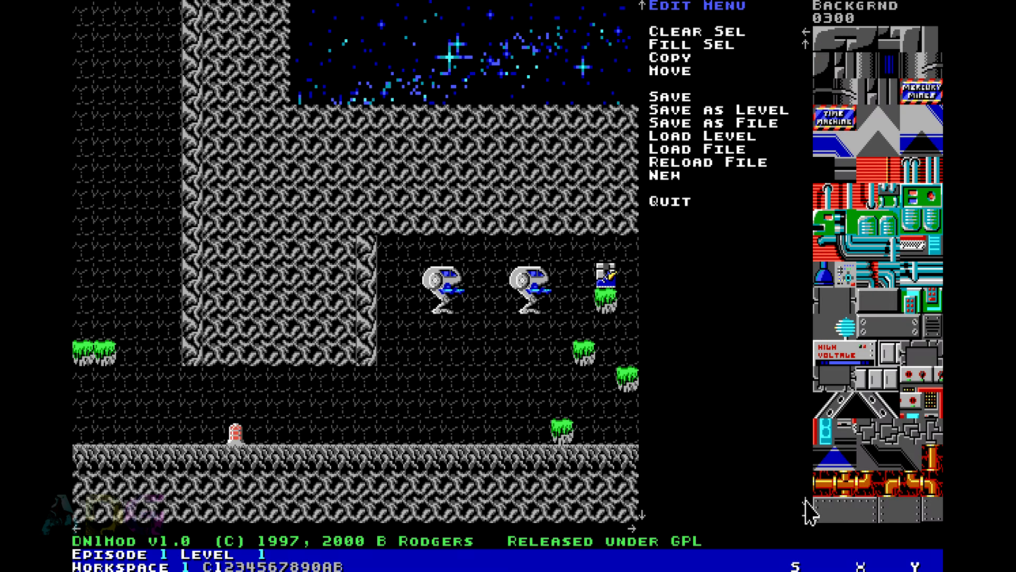
left_click(807, 506)
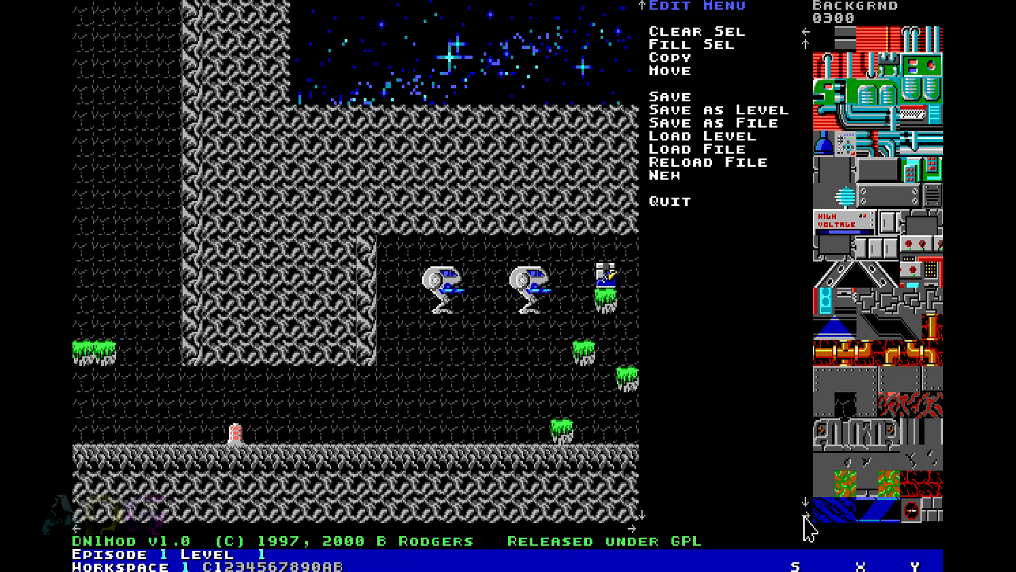
left_click(806, 515)
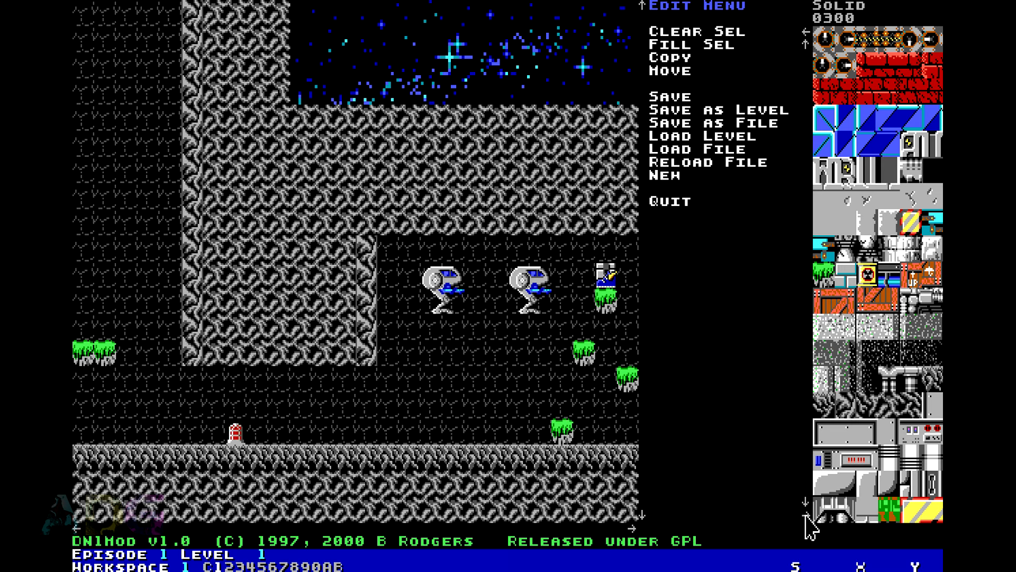
left_click(807, 516)
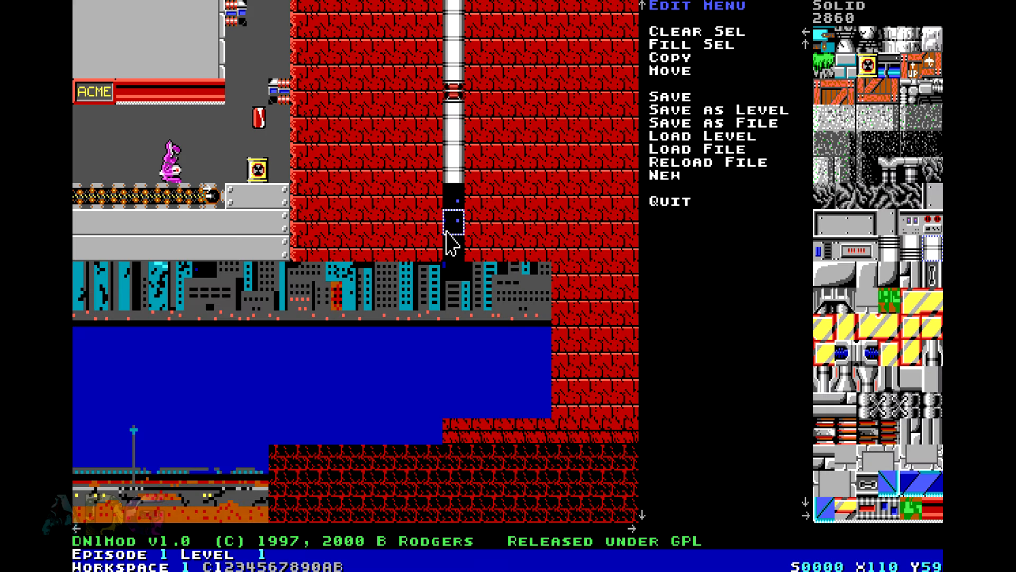
left_click_drag(452, 245, 448, 386)
key("Down")
key("Down")
key("Down")
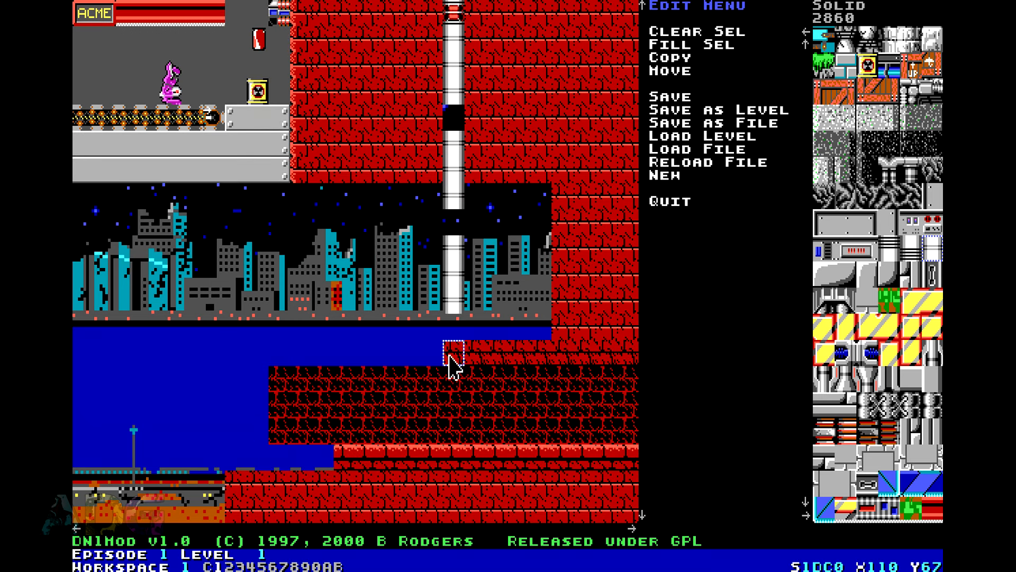
Step: Add white pipe 2860 at X 110 on Y 67 and Y 71–73, keeping the dark brick corridor free
left_click(448, 355)
key("Down")
key("Down")
key("Down")
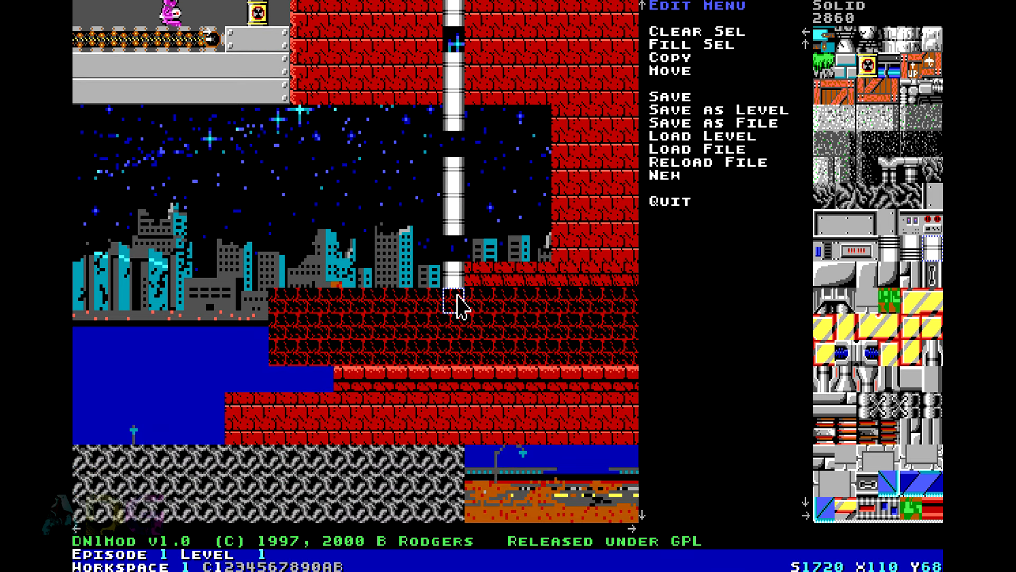
left_click_drag(454, 379, 456, 418)
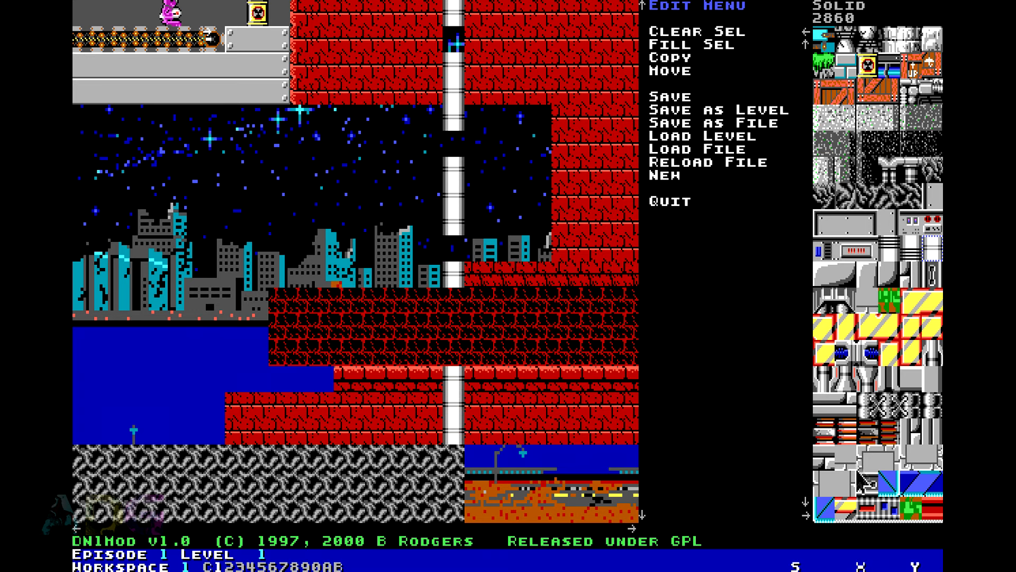
Step: Run the gold background pipe 12A0 through the dark brick corridor at X 110, Y 68 to Y 70
left_click(805, 514)
left_click(807, 516)
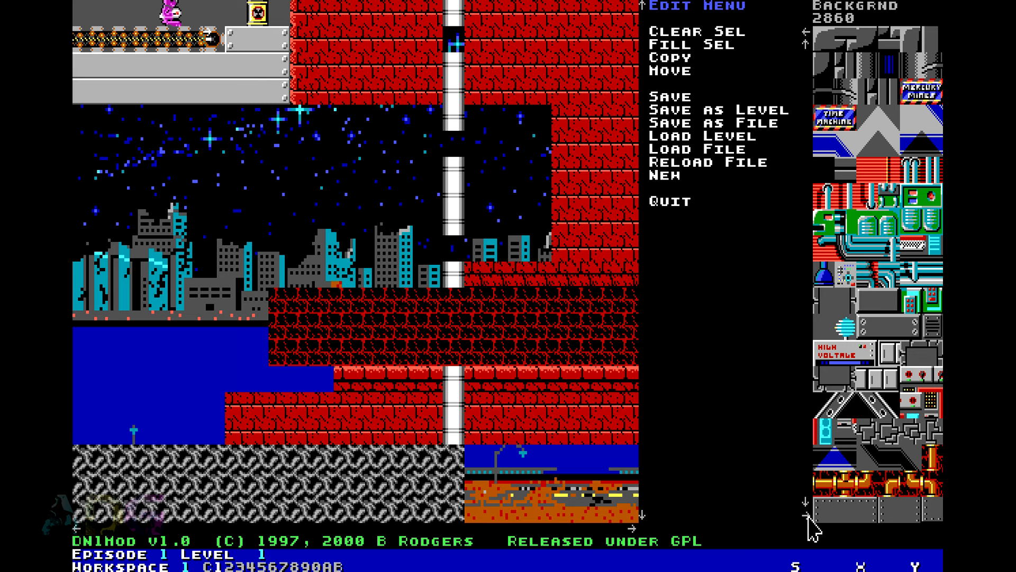
left_click(933, 457)
mouse_move(431, 352)
left_mouse_down()
mouse_move(447, 349)
mouse_move(453, 300)
left_mouse_up()
right_click(416, 313)
left_click(434, 352)
right_click(454, 327)
left_click(455, 350)
Step: Fill the white pipe's gaps at Y 58, Y 62 and Y 66 with the red joint tile used higher on the pipe
key("Up")
key("Up")
key("Up")
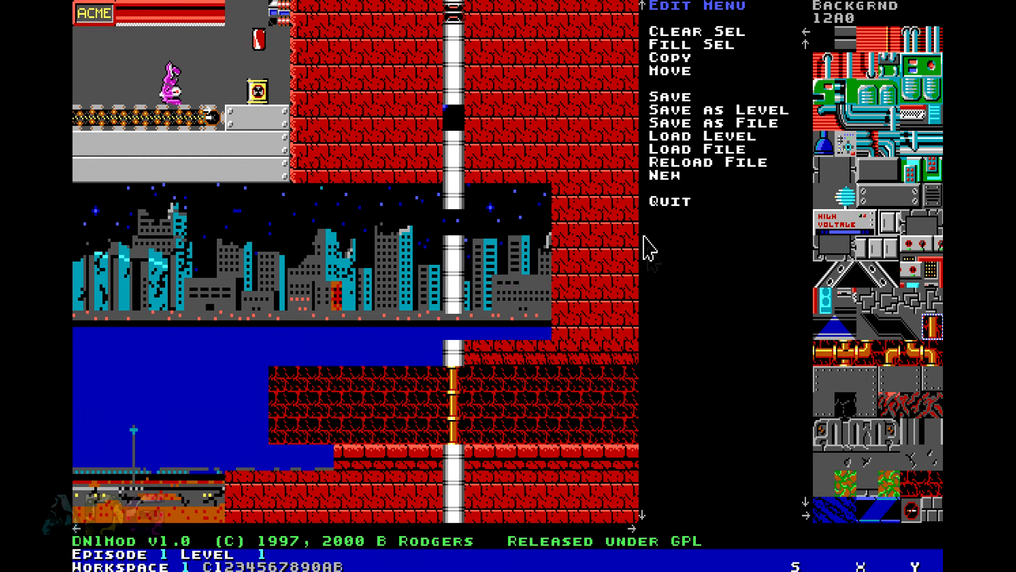
left_click(643, 237)
right_click(453, 68)
left_click(454, 169)
left_click(460, 278)
left_click(455, 380)
Step: Fill the sky at X 111–114, Y 61–66 with solid brick 1D80, and lay edge brick 1DC0 along Y 67 from X 109 to X 102
right_click(562, 381)
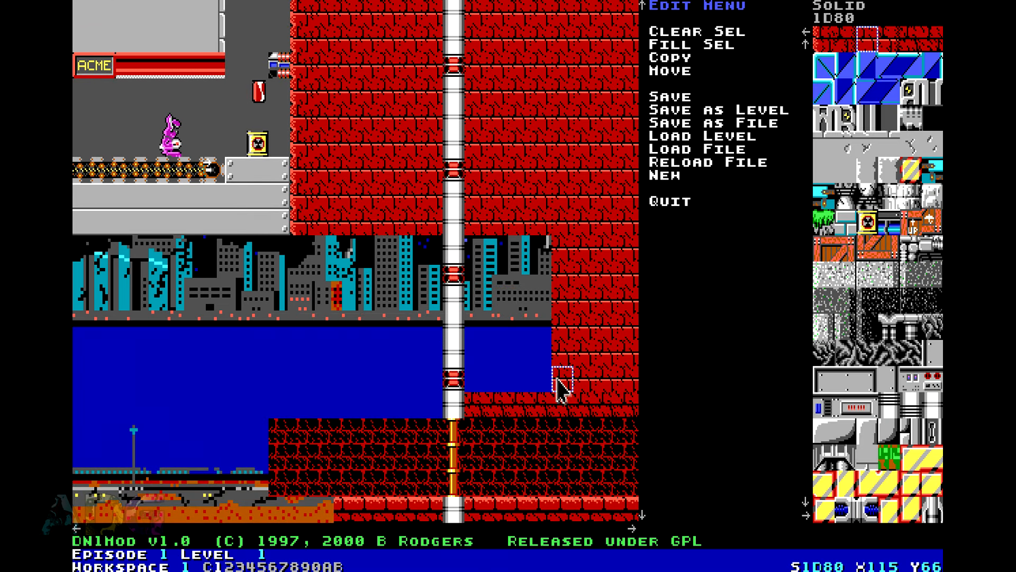
mouse_move(557, 378)
left_mouse_down()
mouse_move(490, 381)
mouse_move(483, 285)
mouse_move(490, 329)
mouse_move(528, 291)
mouse_move(545, 301)
mouse_move(519, 245)
mouse_move(516, 264)
left_mouse_up()
right_click(478, 407)
left_click_drag(434, 408, 284, 405)
key("Down")
key("Down")
key("Left")
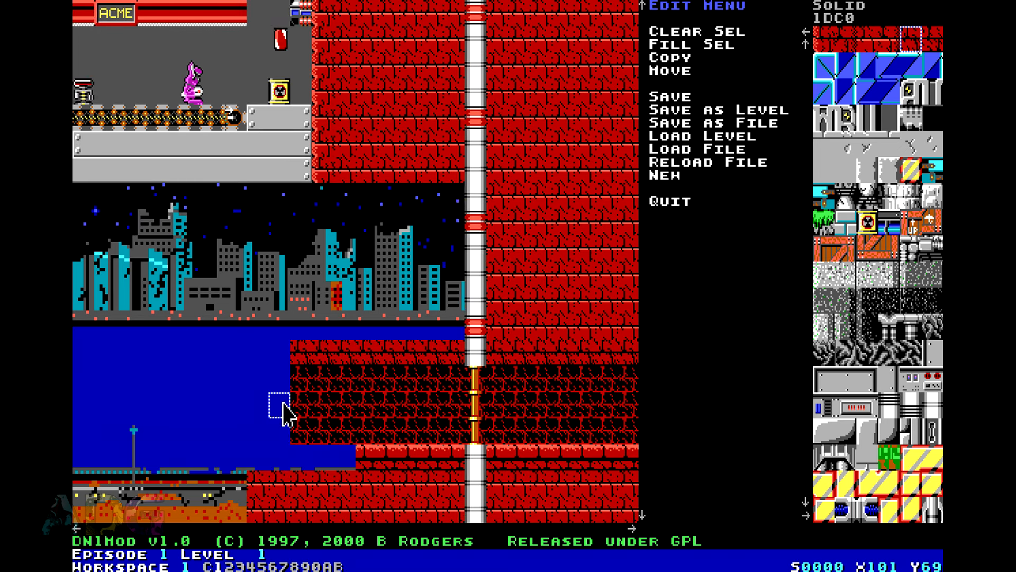
Step: Extend the corridor floor with edge brick 1CE0 along Y 71 from X 104 to X 96, and add end wall 1D60 at X 95, Y 68–70
key("Left")
key("Left")
key("Left")
key("Left")
key("Left")
key("Down")
key("Down")
key("Down")
right_click(482, 383)
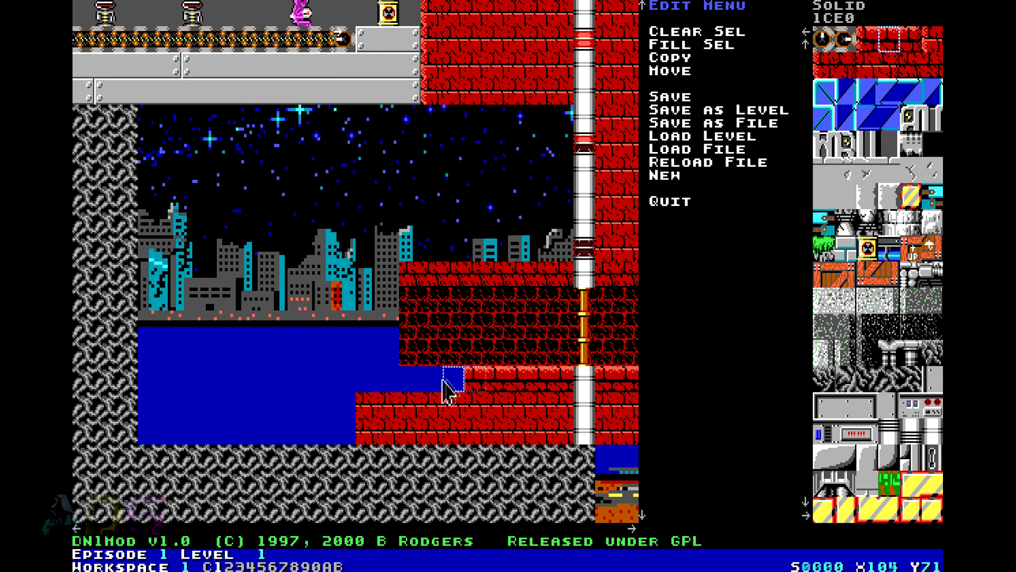
left_click_drag(451, 382, 289, 377)
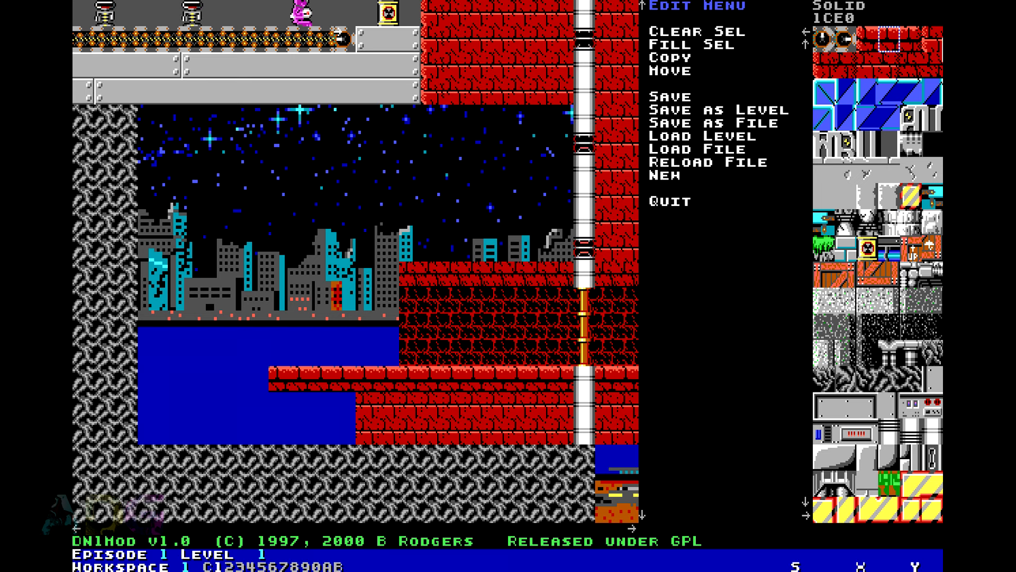
left_click(843, 68)
left_click_drag(261, 362, 260, 314)
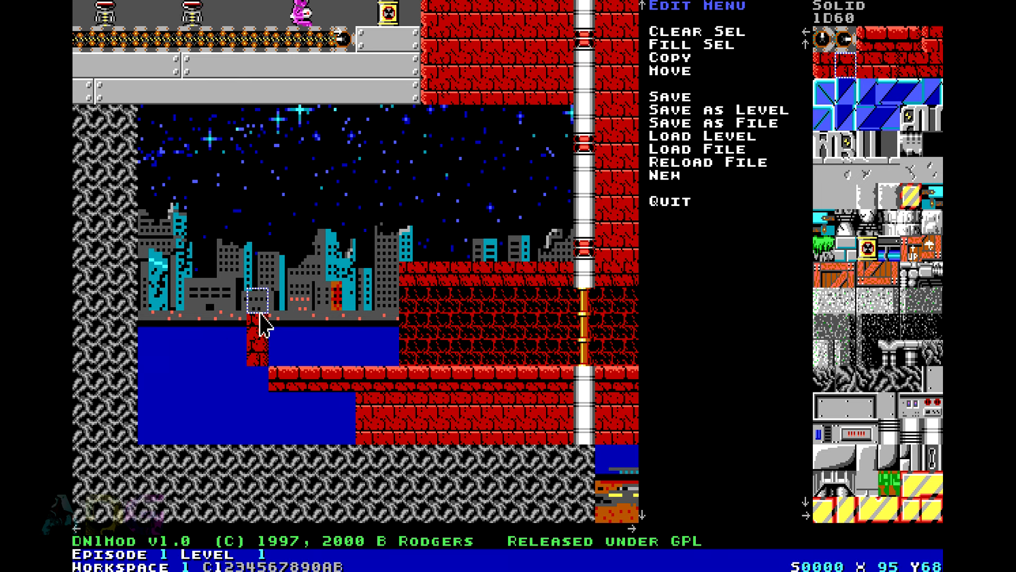
Step: Extend the ceiling brick along Y 67 from X 101 to X 96, and fill Y 68–70 beneath it with dark background brick 1720
right_click(423, 268)
left_click_drag(393, 270, 286, 270)
right_click(417, 299)
mouse_move(393, 299)
left_mouse_down()
mouse_move(309, 299)
mouse_move(323, 325)
mouse_move(387, 350)
mouse_move(281, 349)
mouse_move(626, 347)
left_mouse_up()
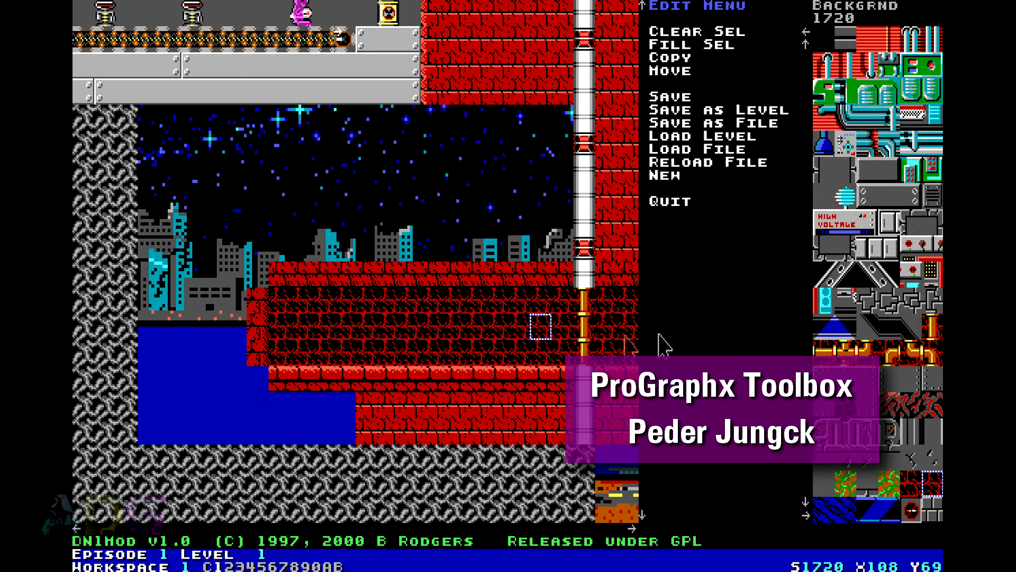
Step: Place the active exit door 3011 inside the dark brick corridor at X 97, standing on the floor at Y 70
left_click(808, 518)
left_click(809, 518)
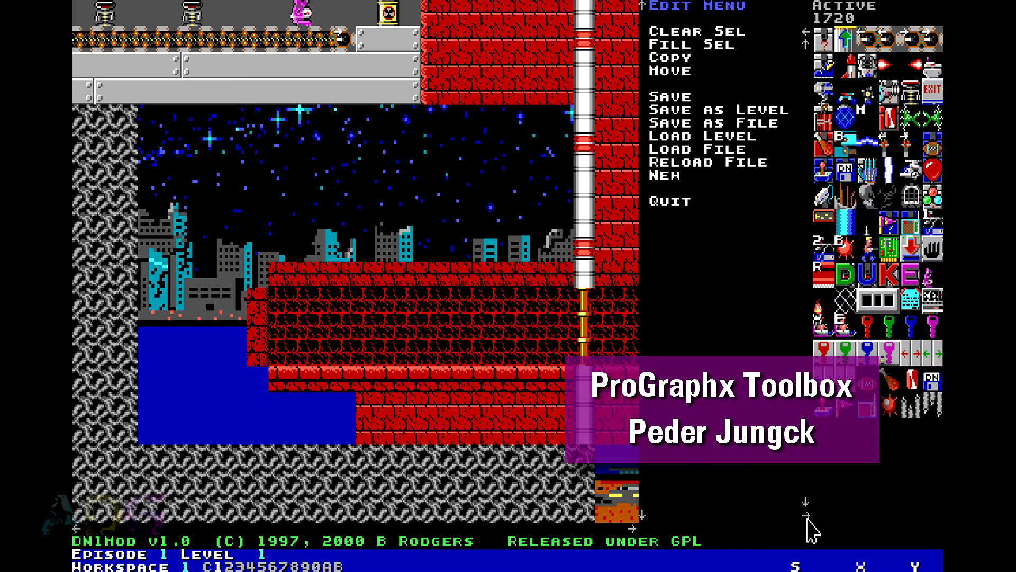
left_click(933, 90)
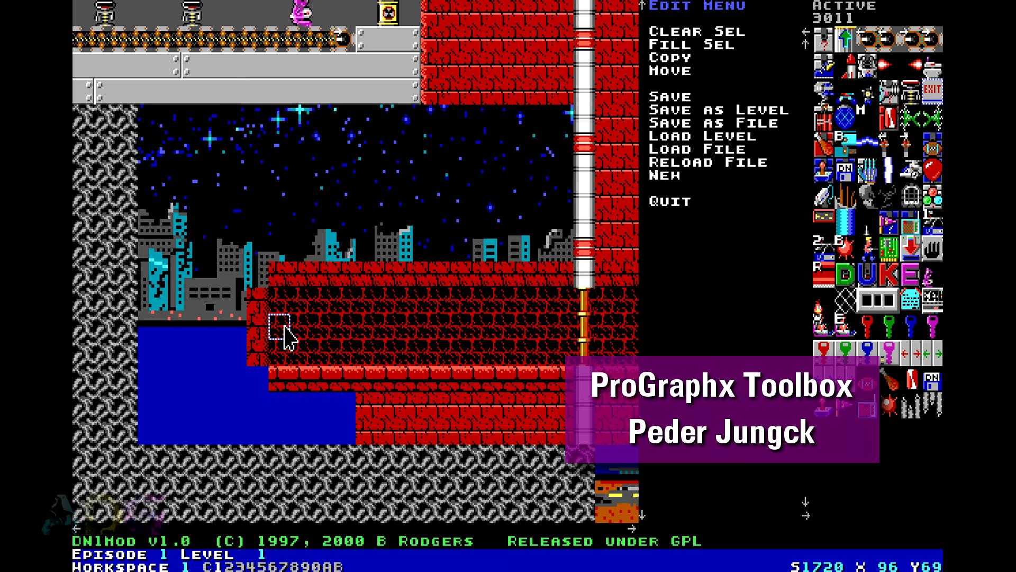
left_click(311, 331)
left_click(307, 347)
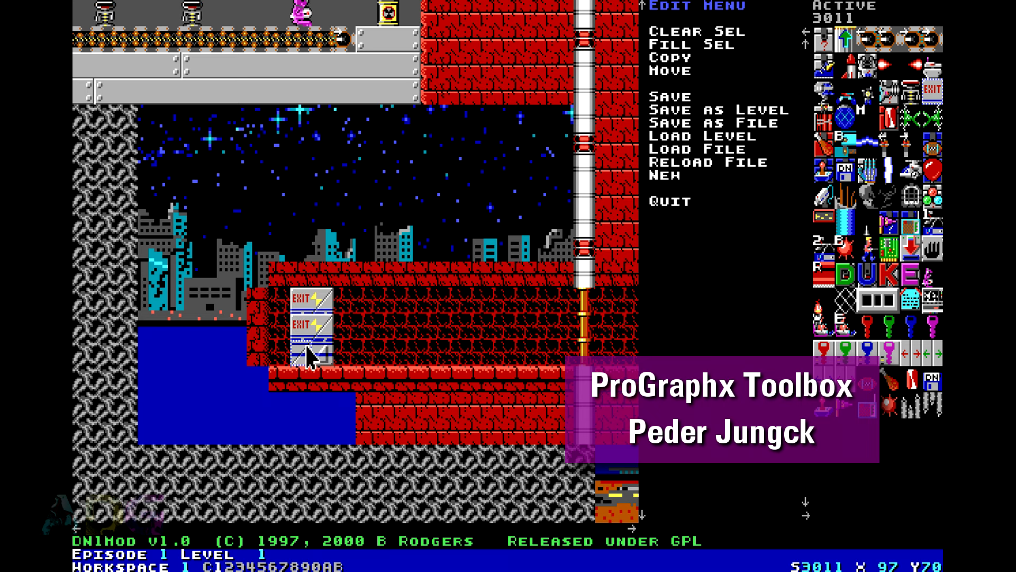
right_click(370, 327)
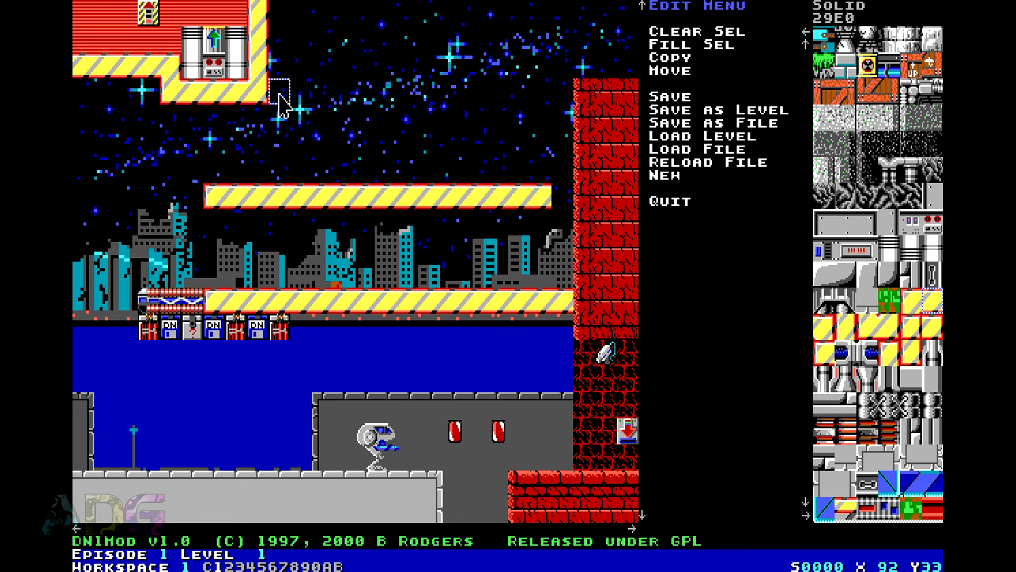
Step: Trim the yellow platforms on Y 37 and Y 41 back to X 102, and cap the lower one with corner tile 2A60
left_click(541, 197)
mouse_move(562, 290)
left_mouse_down()
mouse_move(533, 301)
mouse_move(519, 275)
mouse_move(519, 169)
left_mouse_up()
right_click(262, 92)
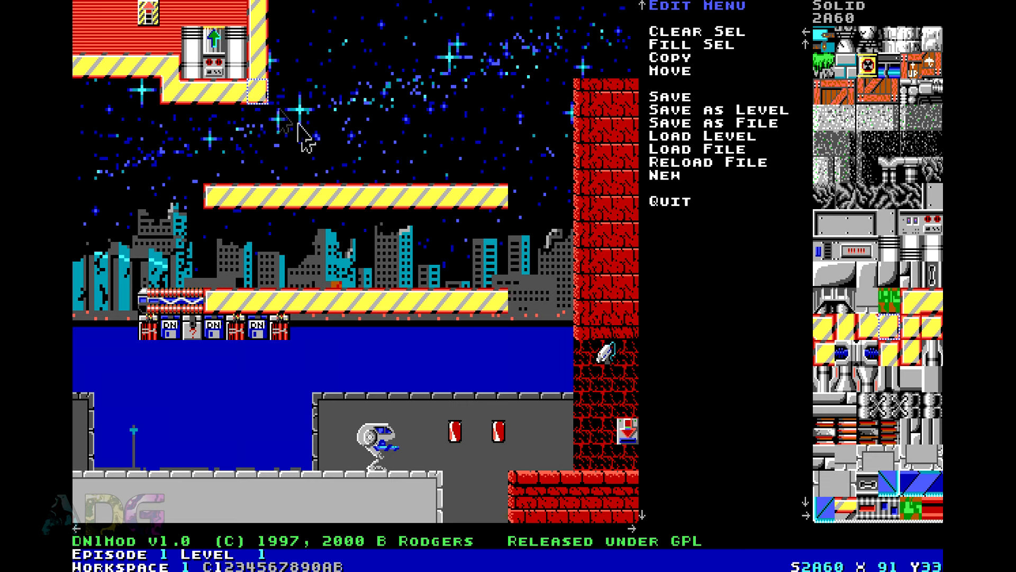
left_click(500, 291)
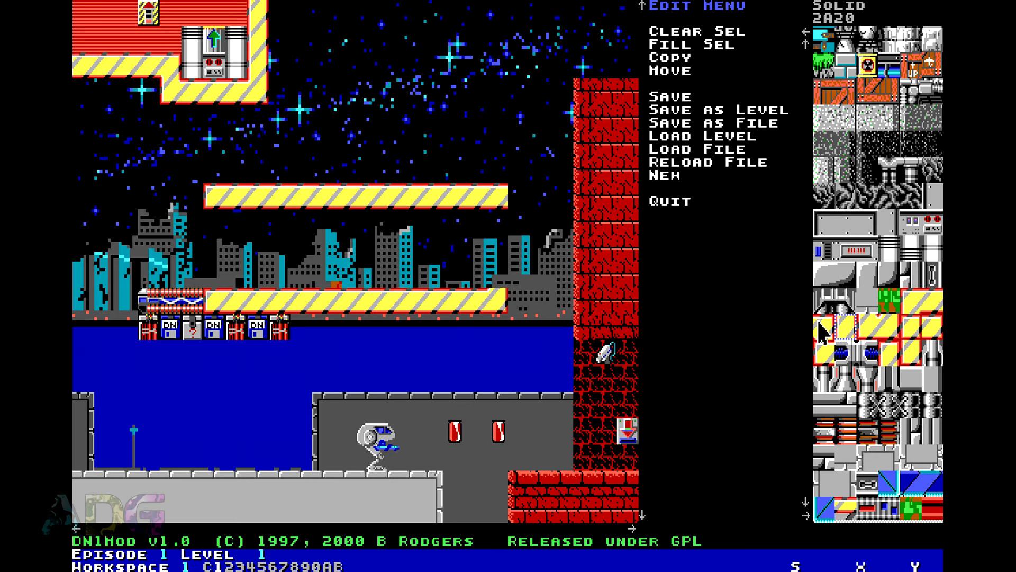
Step: Raise a hazard-striped wall 2A20 at X 102 from Y 40 to Y 33, and run tile 29E0 along Y 33 to X 92
left_click_drag(488, 270, 493, 211)
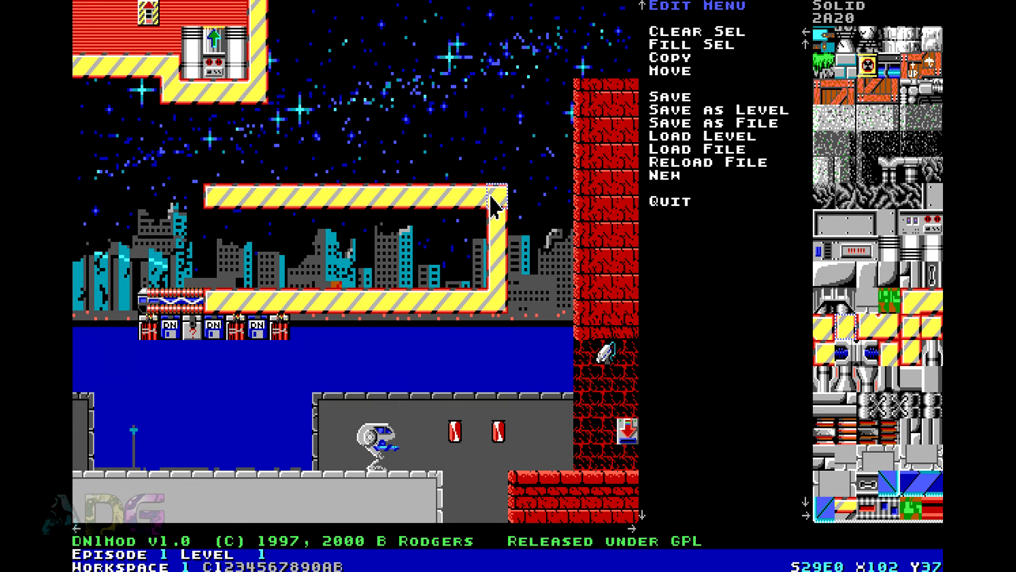
left_click_drag(497, 204, 497, 101)
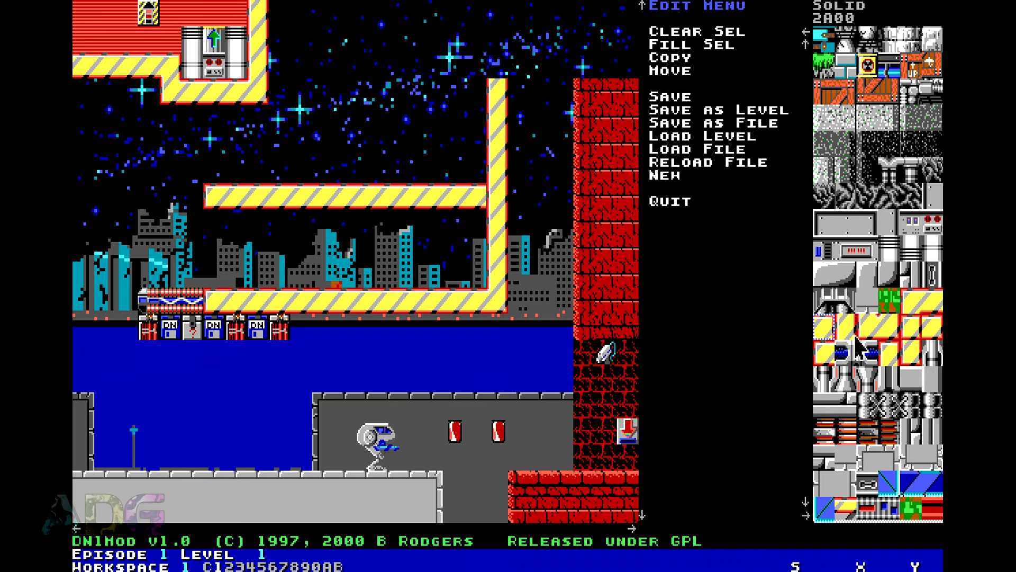
left_click(909, 326)
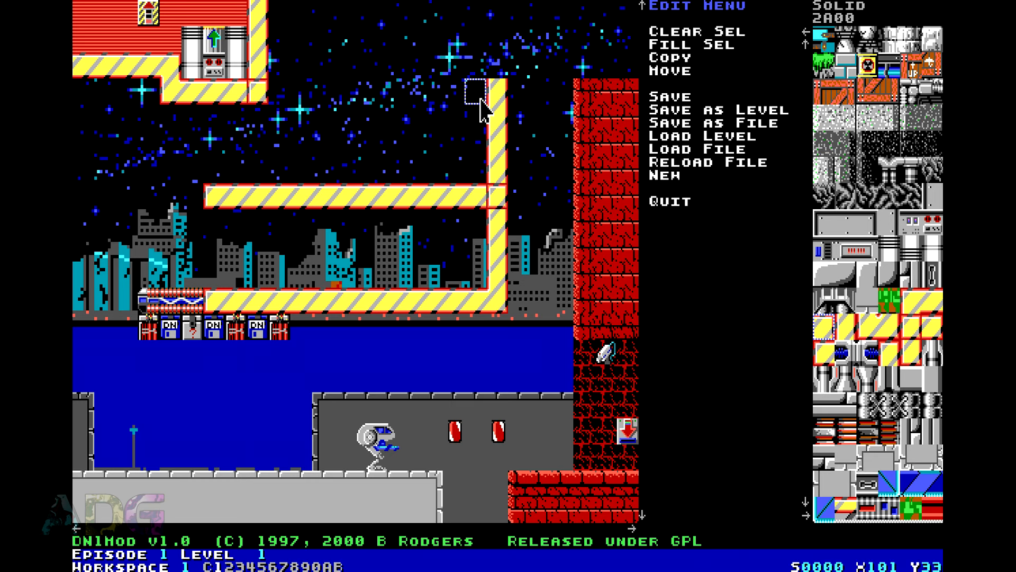
left_click(935, 302)
left_click_drag(506, 92, 292, 91)
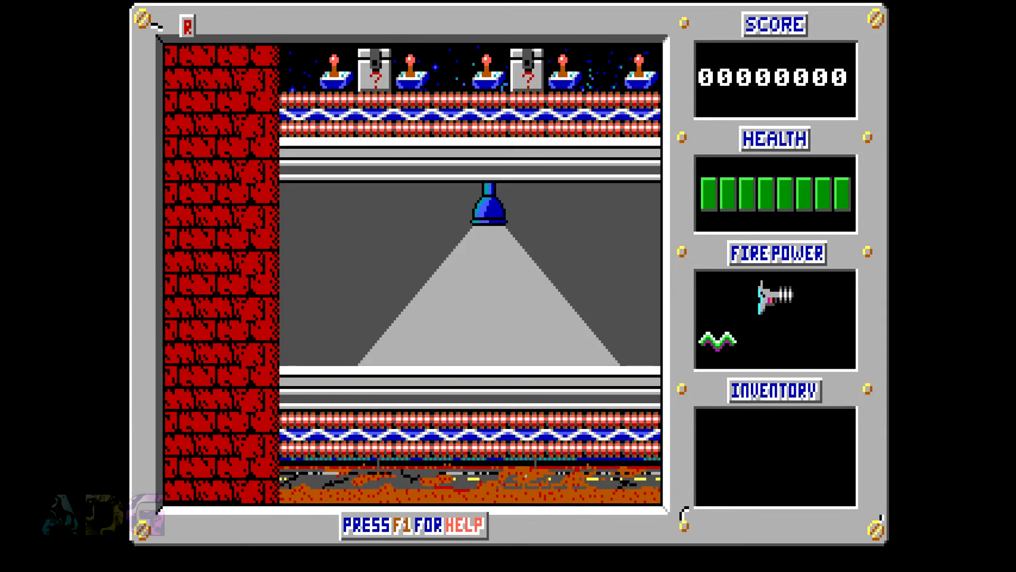
Step: Run Duke right through the lamp-lit corridor and jump out onto the engine platform, shooting at the flying robots
key("Right")
key("Right")
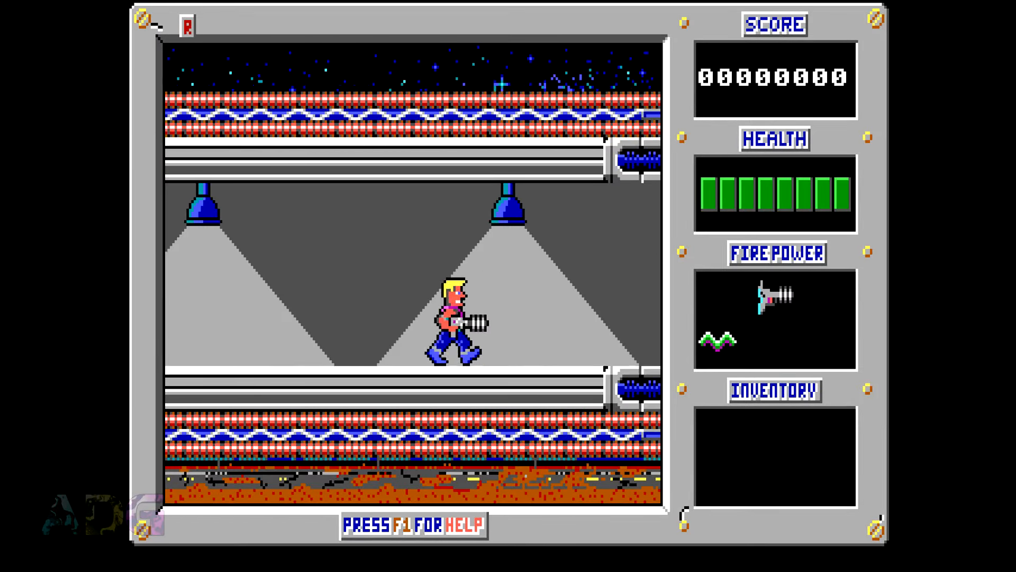
key("Right")
key("ctrl")
key("alt")
key("ctrl")
key("Right")
key("Right")
key("alt")
key("Right")
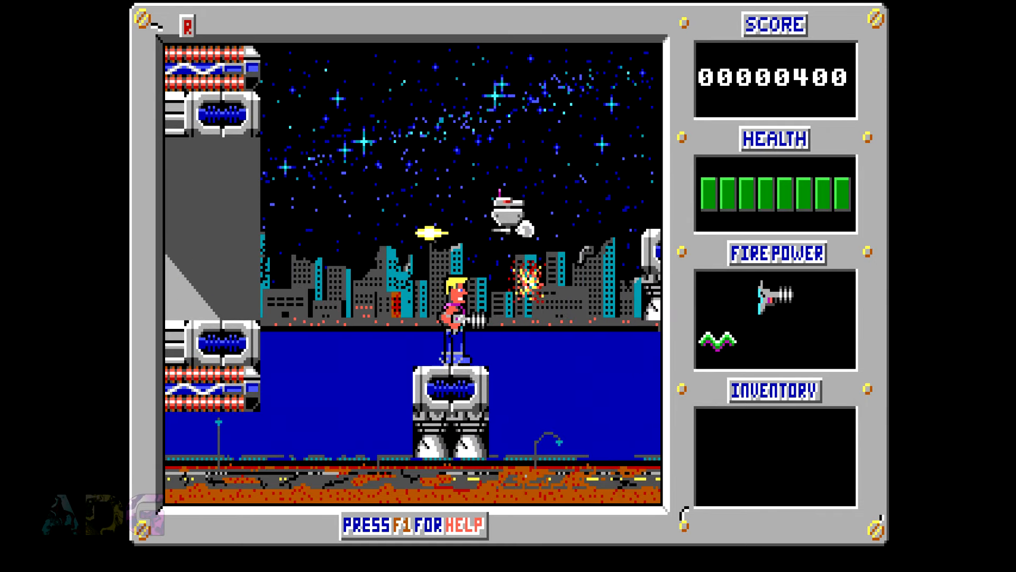
Step: Cross the engine platforms towards the yellow-striped building while shooting the enemies ahead
key("ctrl")
key("Right")
key("Right")
key("ctrl")
key("alt")
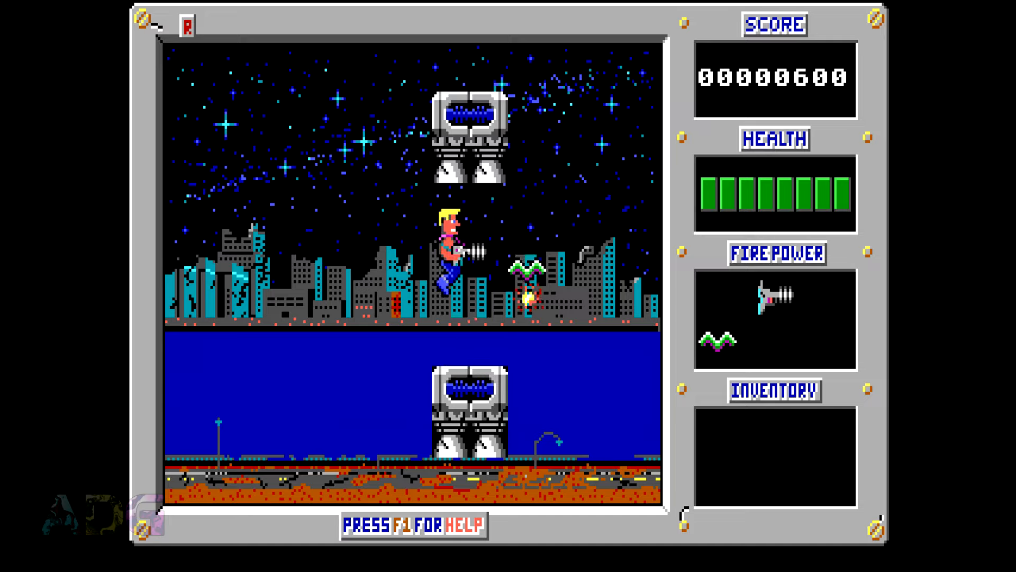
key("ctrl")
key("Right")
key("Right")
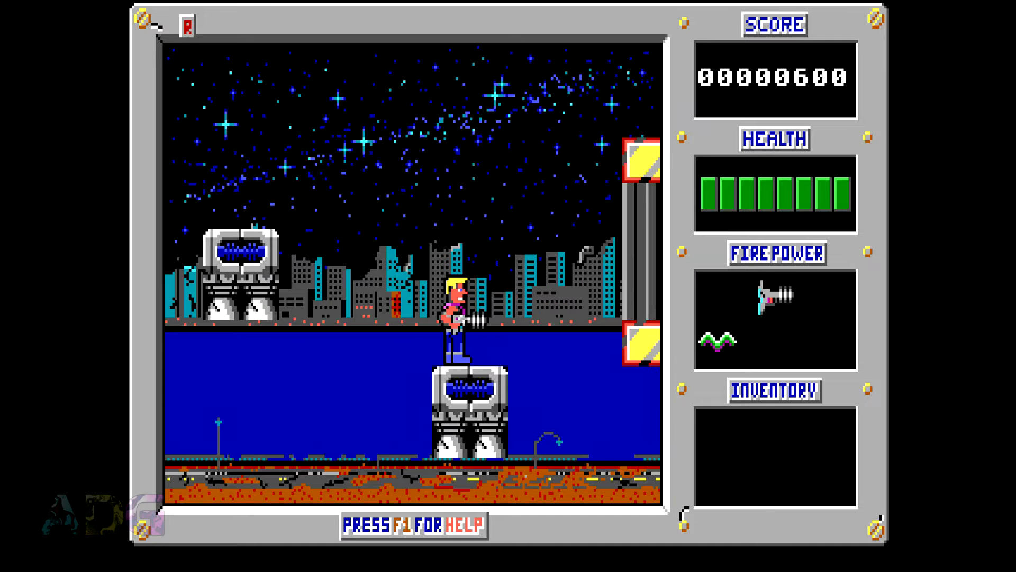
Step: Bring Duke onto the stone ledge beside the crates and shoot the flying robots behind him
key("Right")
key("Left")
key("alt")
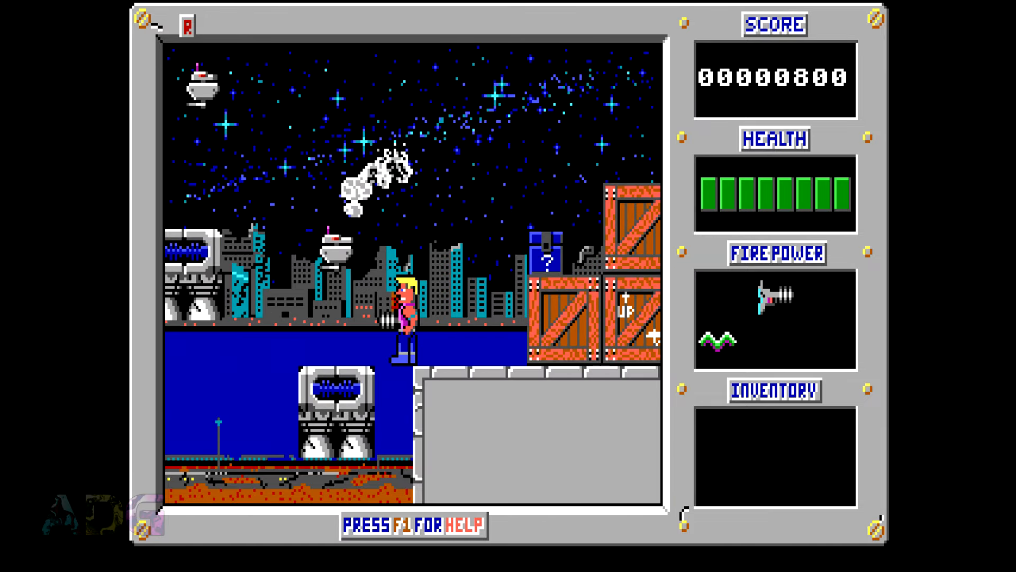
key("Right")
key("Left")
key("ctrl")
Step: Shoot open the blue box on the crates and collect the balloon
key("alt")
key("Right")
key("ctrl")
key("alt")
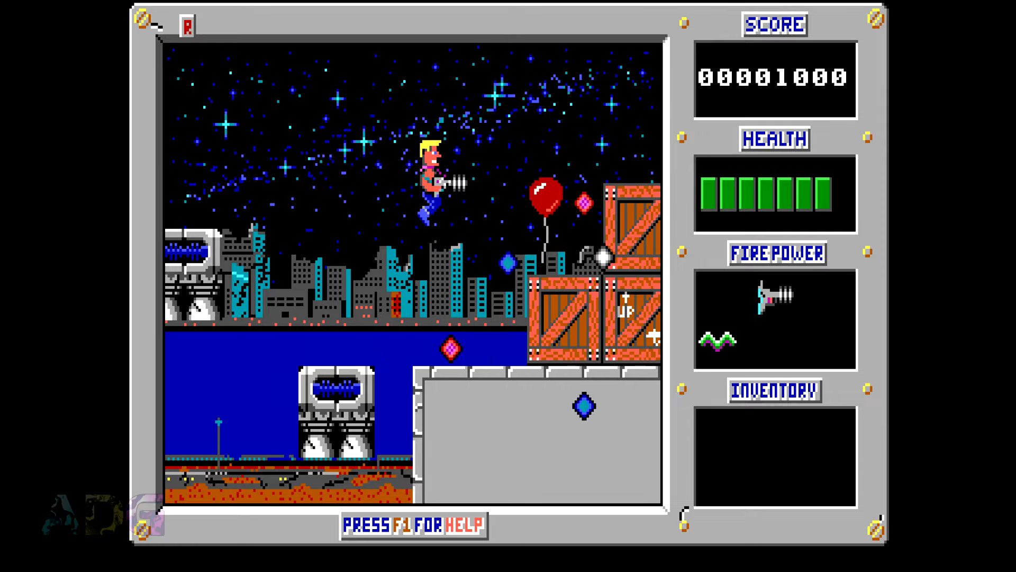
key("Right")
key("ctrl")
key("Left")
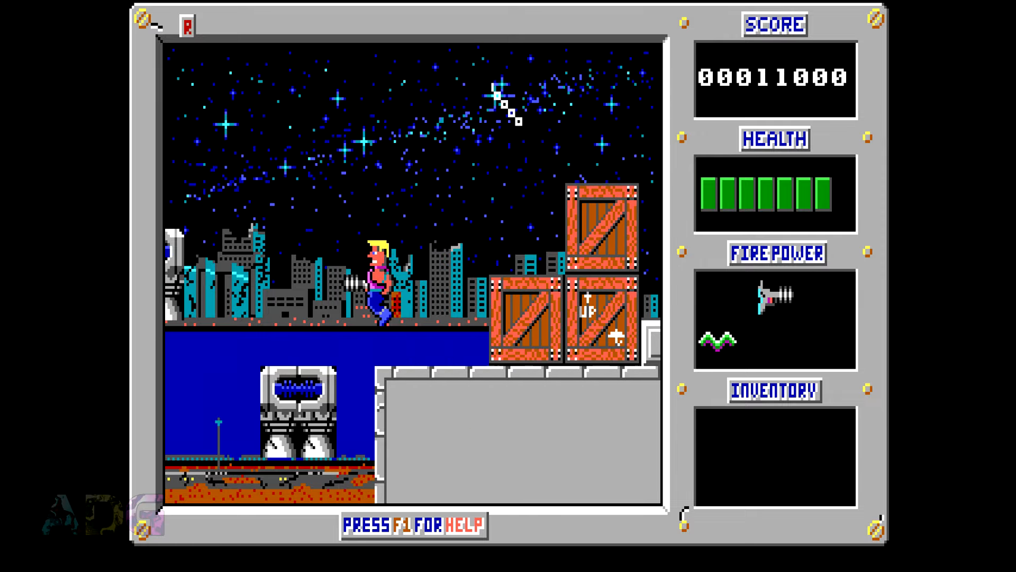
Step: Jump into the red-walled room of the yellow-striped building, shoot the wheeled robot and walk to the key lock
key("ctrl")
key("Left")
key("ctrl")
key("ctrl")
key("Right")
key("ctrl")
key("ctrl")
key("Right")
key("ctrl")
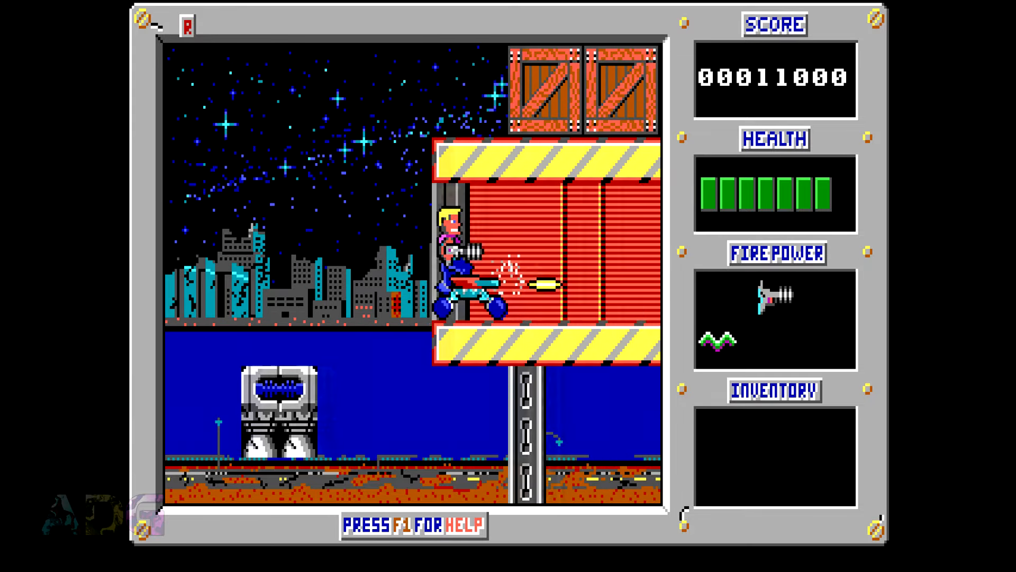
key("Right")
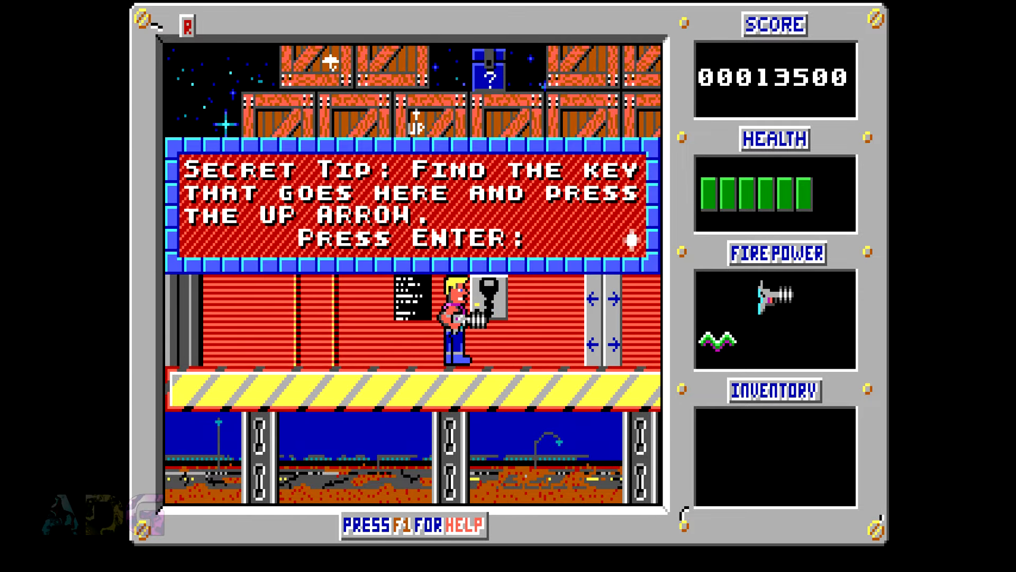
Step: Dismiss the secret tip at the key lock and leave the red-walled room towards the engine platforms
key("Return")
key("ctrl")
key("alt")
key("Left")
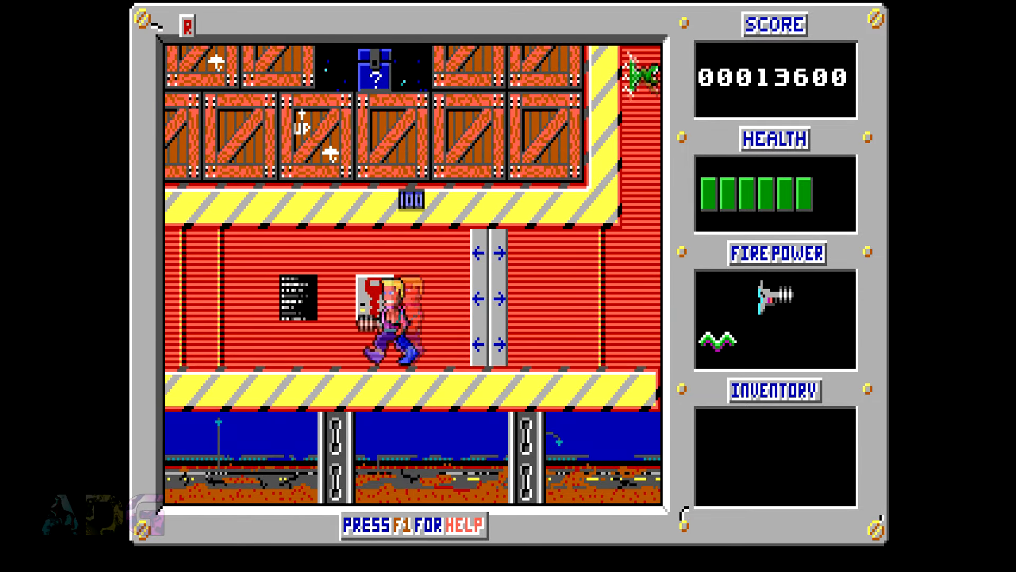
key("Left")
key("alt")
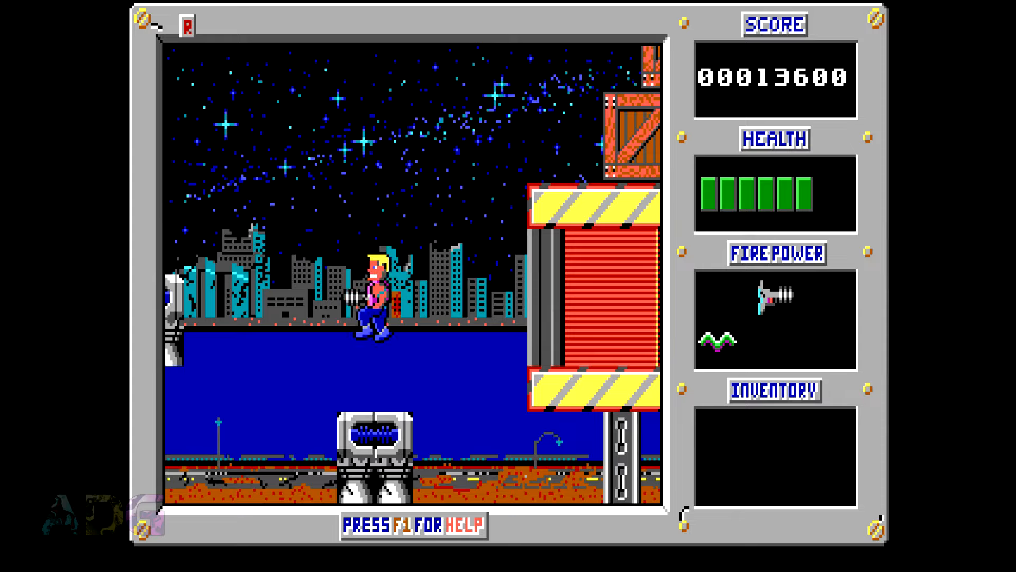
Step: Cross back over the engine platforms and land on the crate stack beside the grey wall
key("alt")
key("Left")
key("alt")
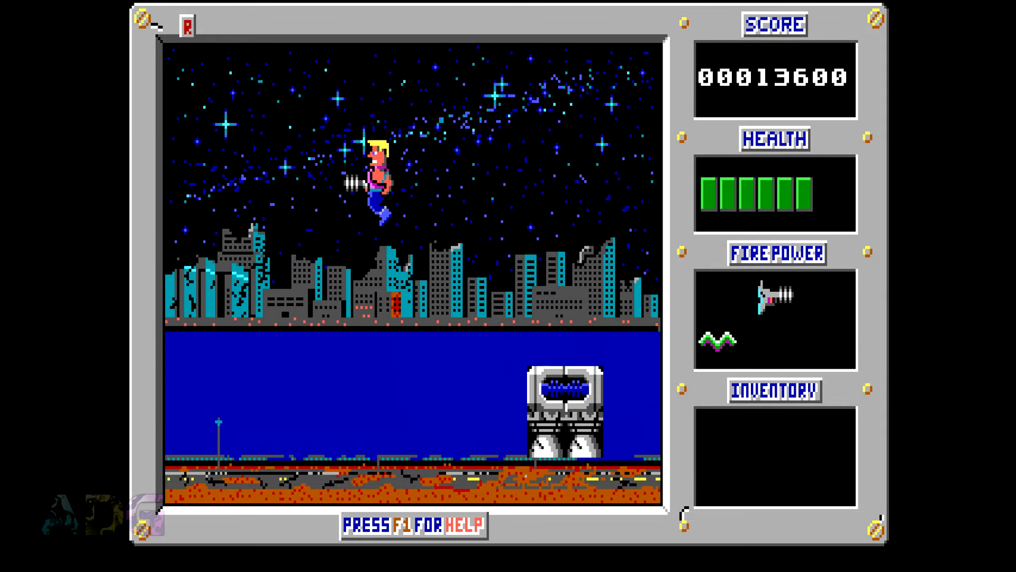
key("Left")
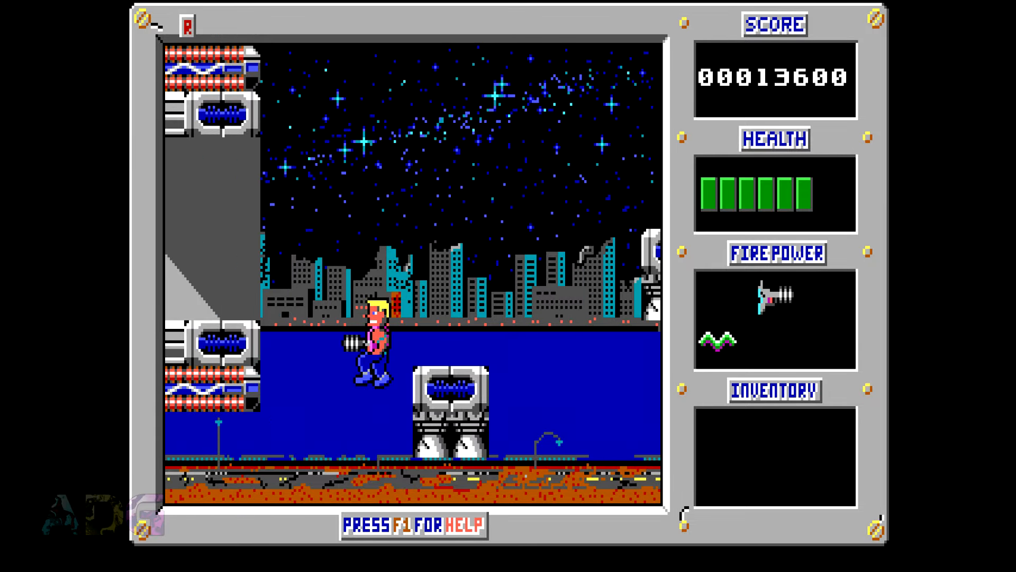
key("Left")
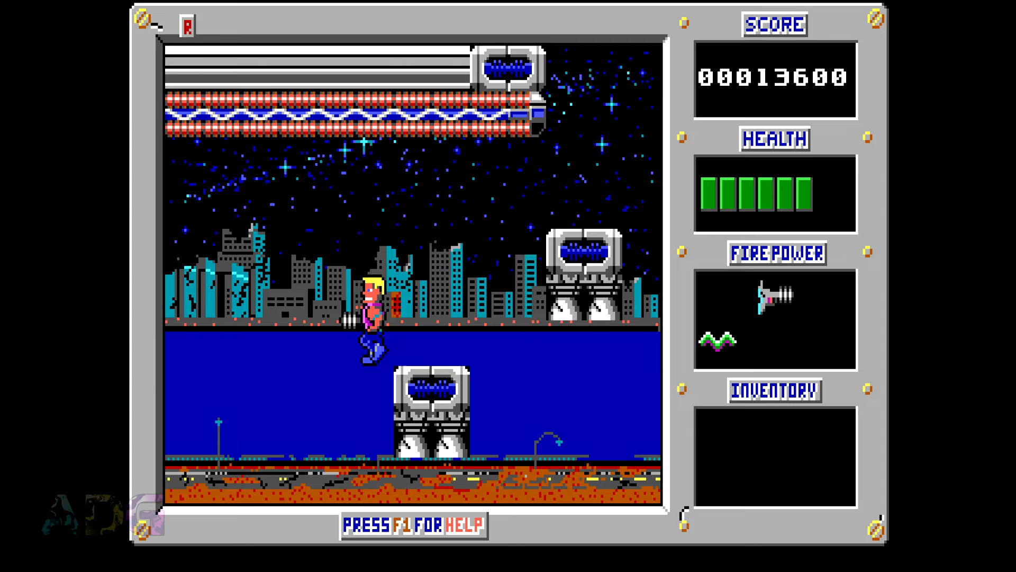
key("Left")
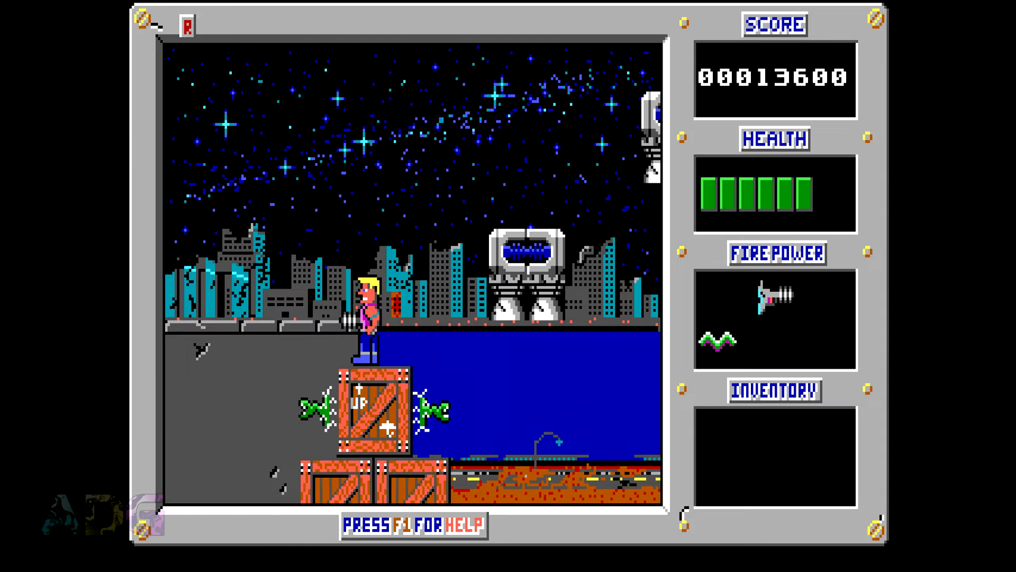
Step: Drop to the stone ground, shoot the walking robot and climb back onto the lower crates
key("ctrl")
key("Left")
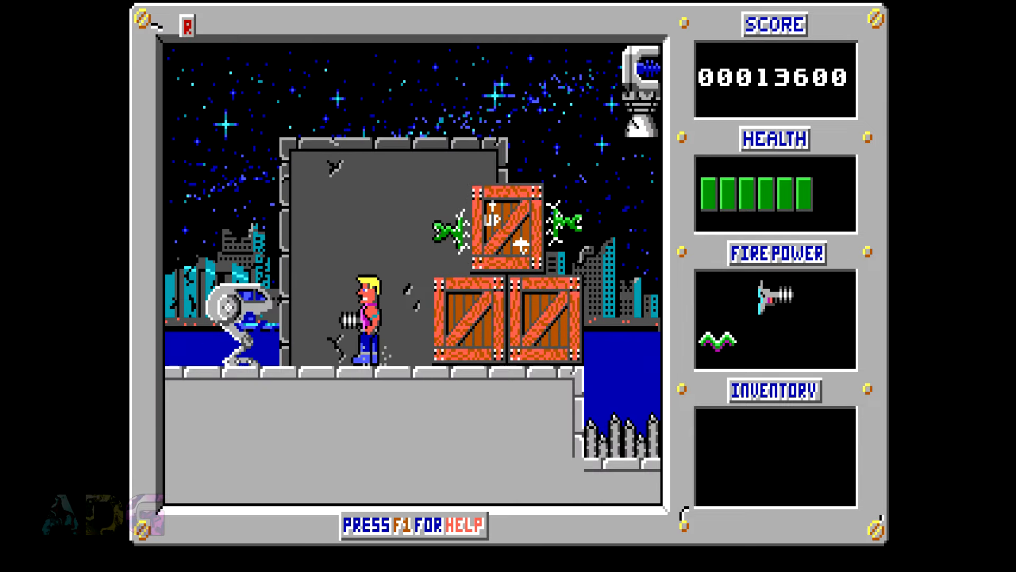
key("ctrl")
key("alt")
key("alt")
key("Left")
key("Right")
key("alt")
key("ctrl")
key("Right")
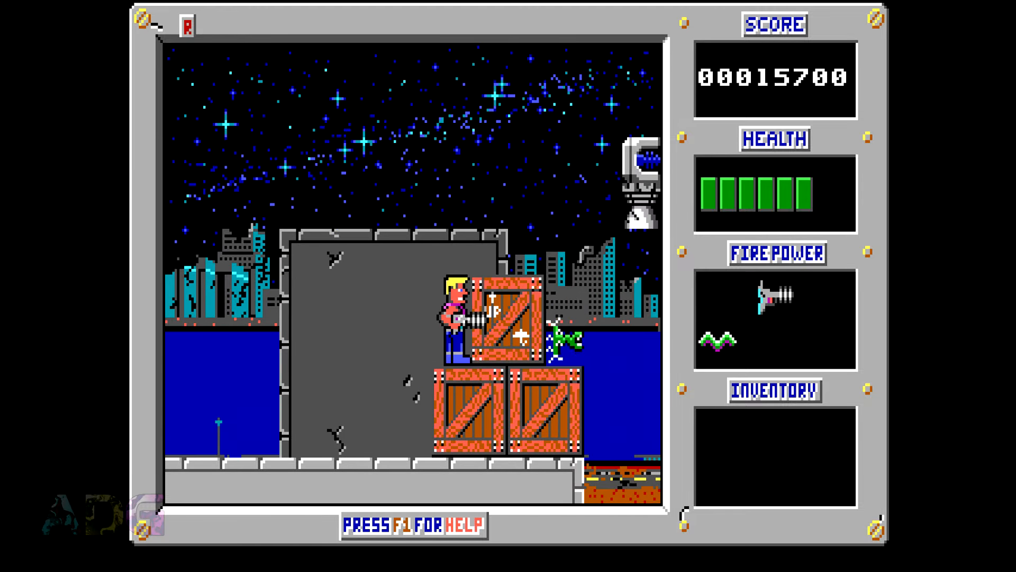
Step: Jump over the crates and cross the spikes on the radioactive barrels to the cracked grey building
key("ctrl")
key("Right")
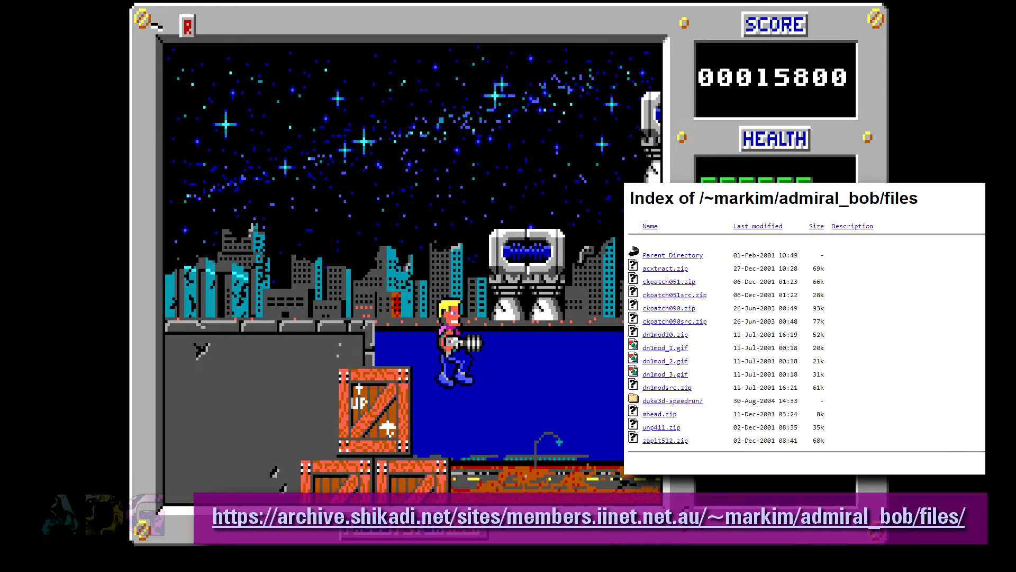
key("ctrl")
key("Right")
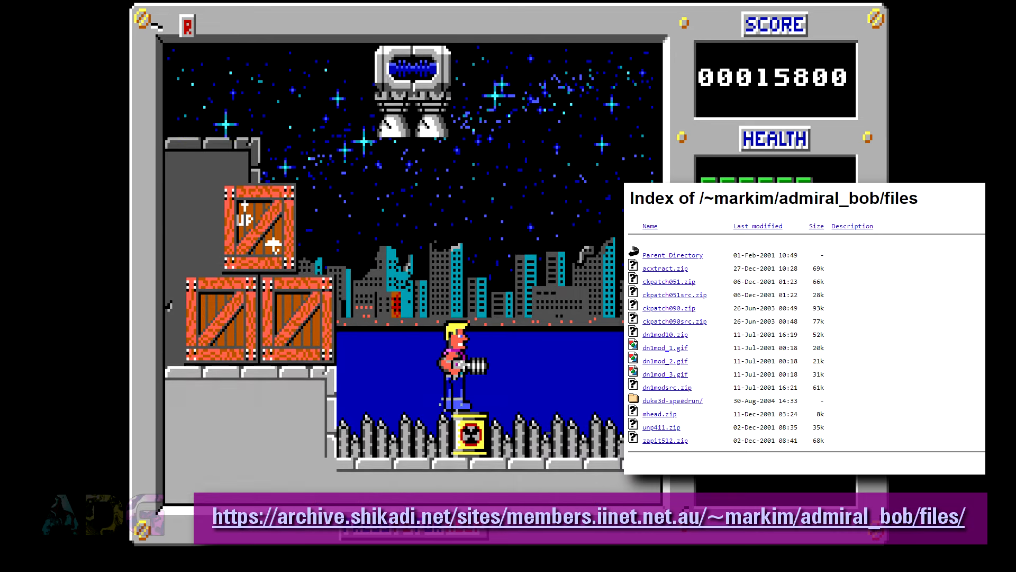
key("ctrl")
key("Right")
key("alt")
key("alt")
key("ctrl")
key("Right")
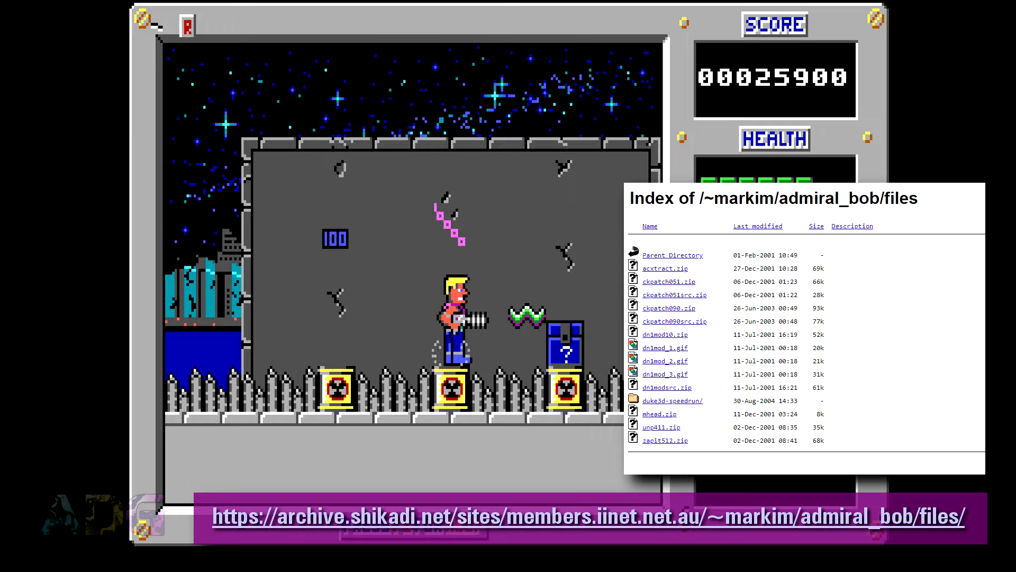
Step: Jump over the spikes along the radioactive barrels and leave the cracked grey building on its far side
key("ctrl")
key("Right")
key("ctrl")
key("Right")
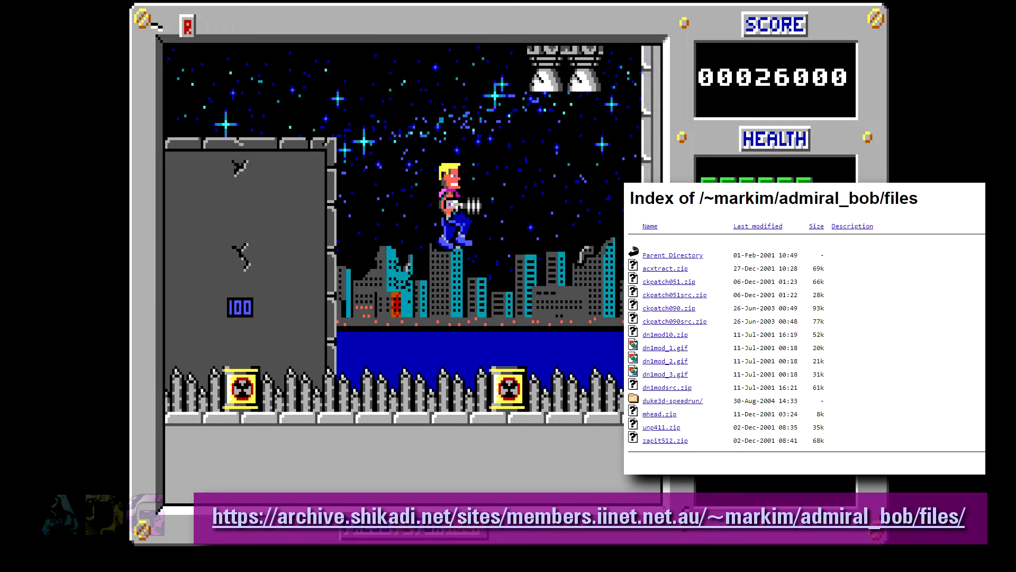
Step: Cross back through the cracked building on the barrels and over the crate stack to the two grey mystery boxes
key("ctrl")
key("Left")
key("ctrl")
key("Left")
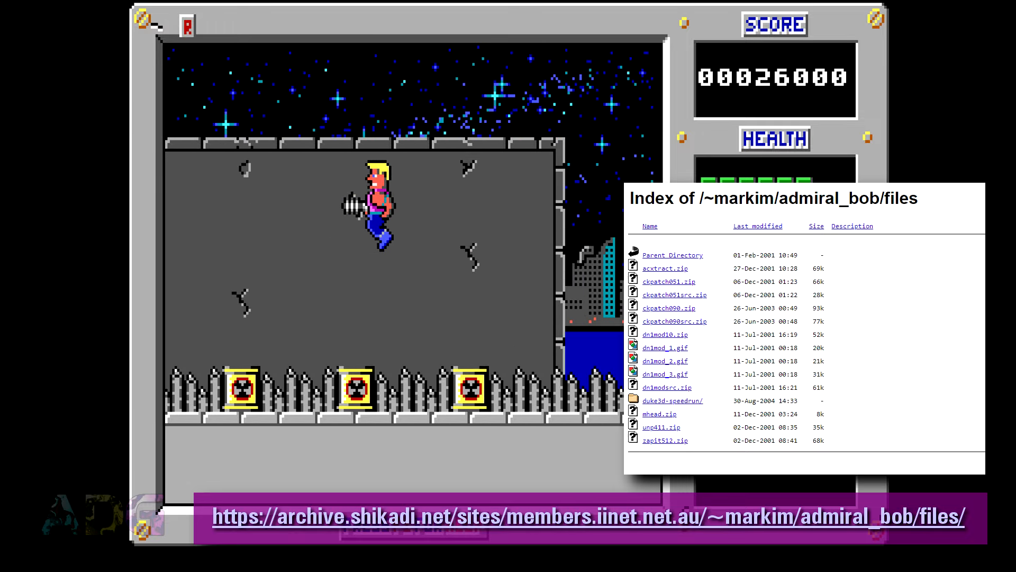
key("ctrl")
key("Left")
key("Left")
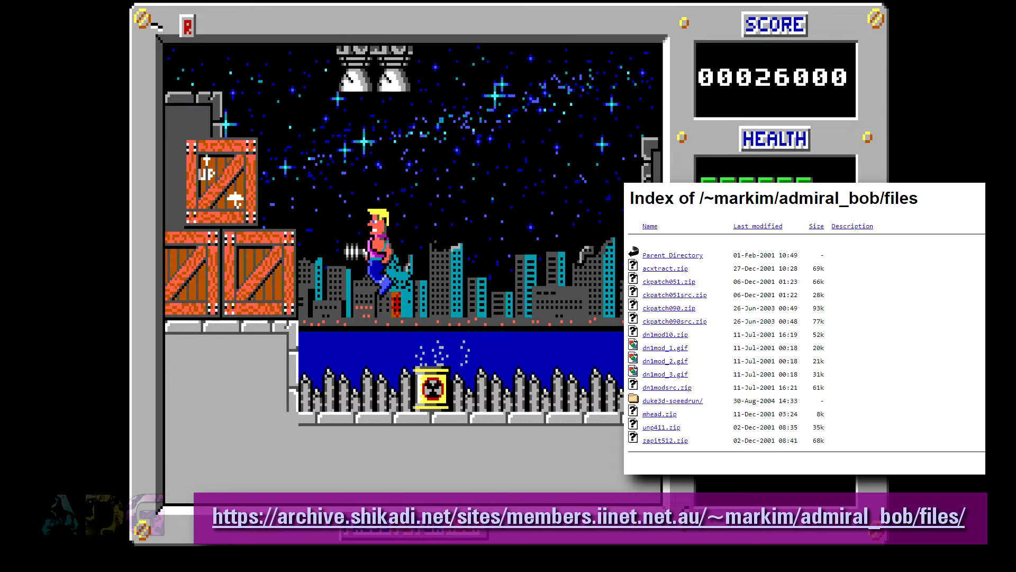
key("ctrl")
key("ctrl")
key("ctrl")
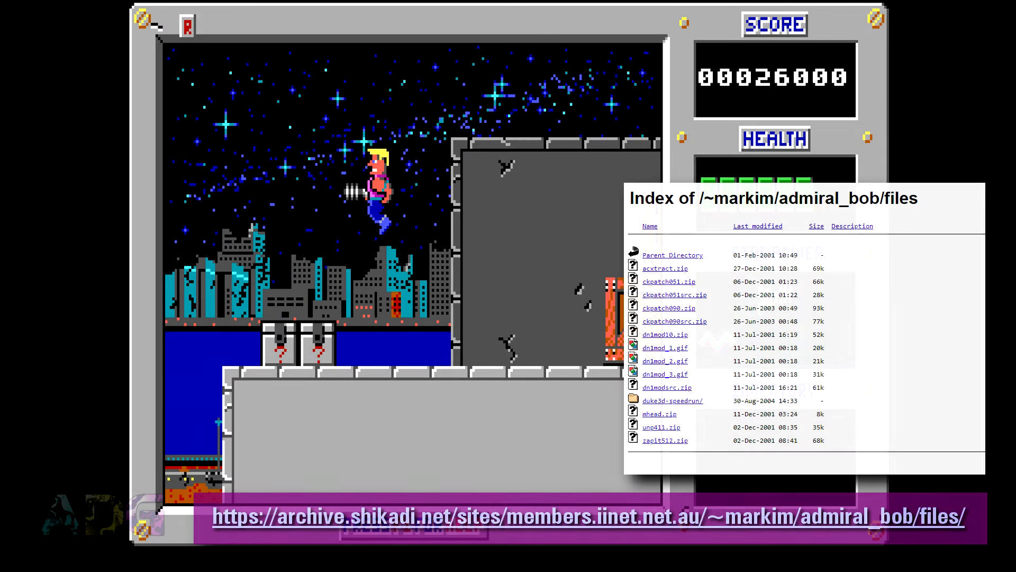
Step: Shoot the two grey boxes outside the building, retreat from the flames and walk to the ledge facing the red brick wall
key("Right")
key("Left")
key("alt")
key("Right")
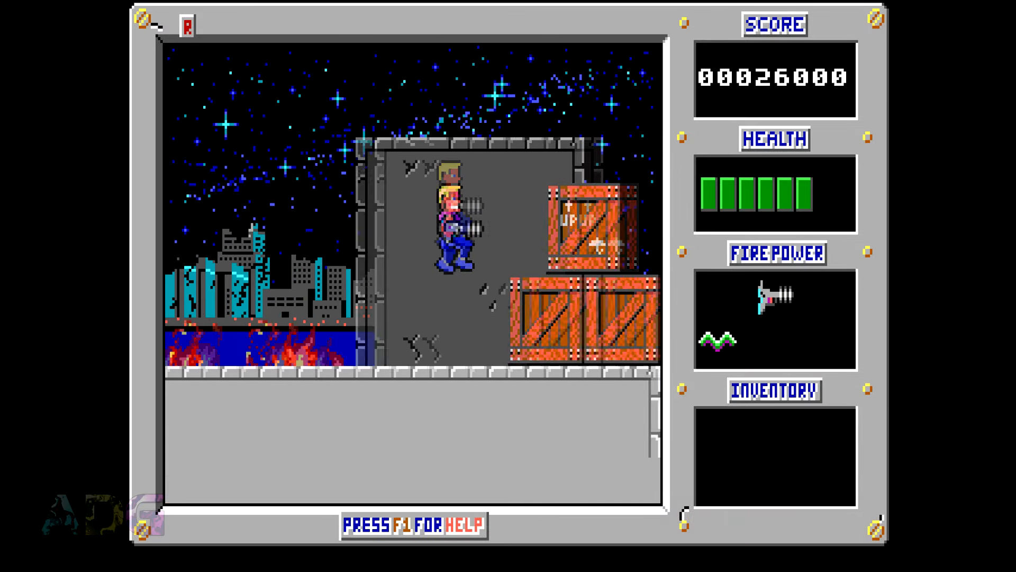
key("Left")
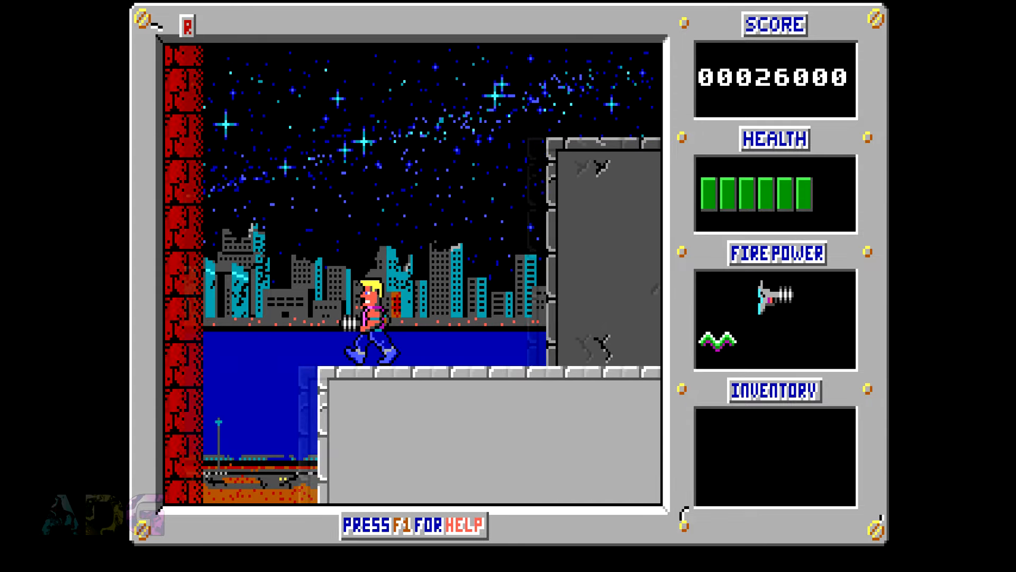
Step: Ride the lift up beside the red brick wall and jump towards the floating platform beneath the engine structure
key("Return")
key("Right")
key("Up")
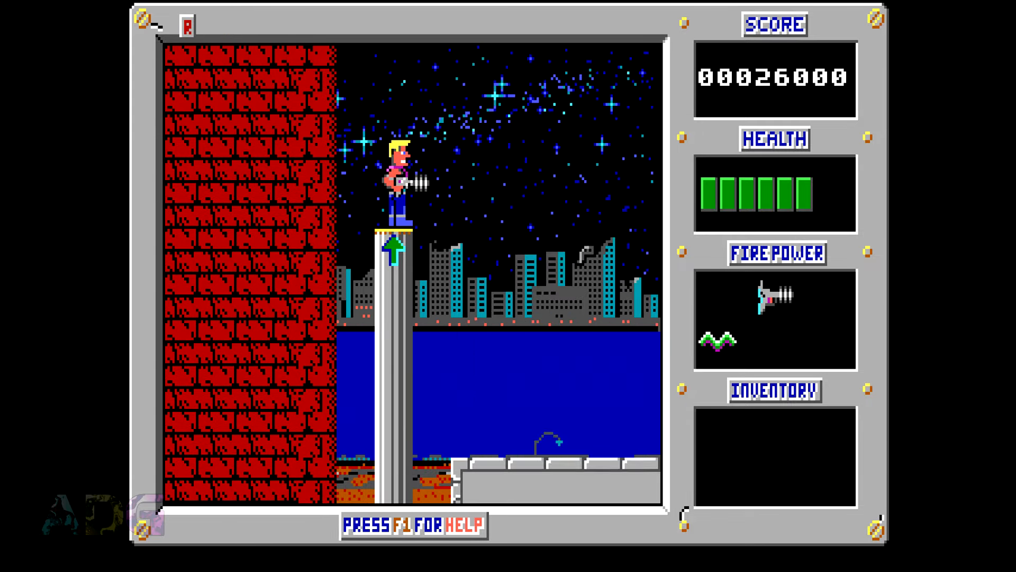
key("Right")
key("Right")
key("alt")
key("ctrl")
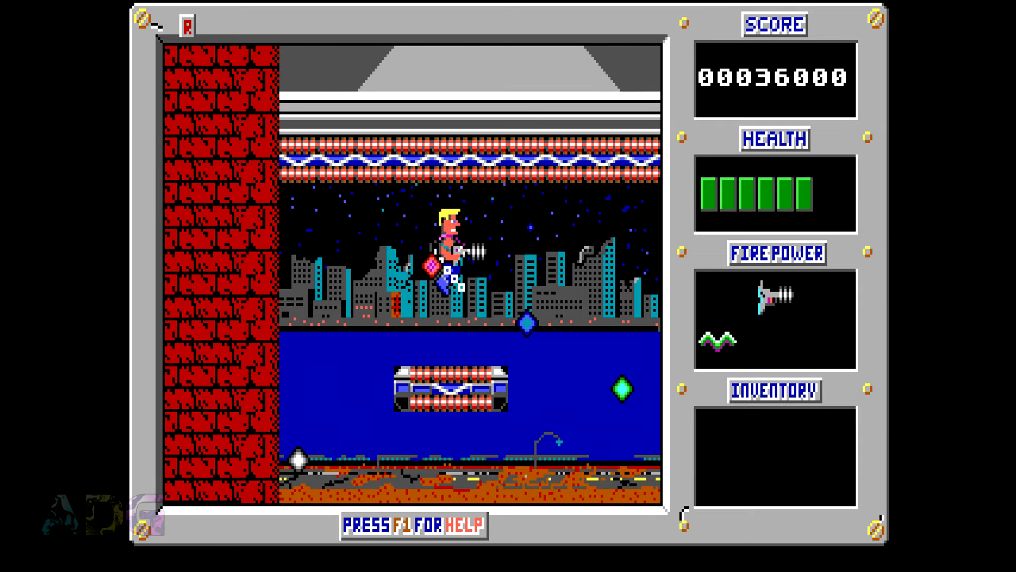
Step: Return to the base of the lift, enter the hazard-striped building and shoot the camera under the walkway
key("Left")
key("Right")
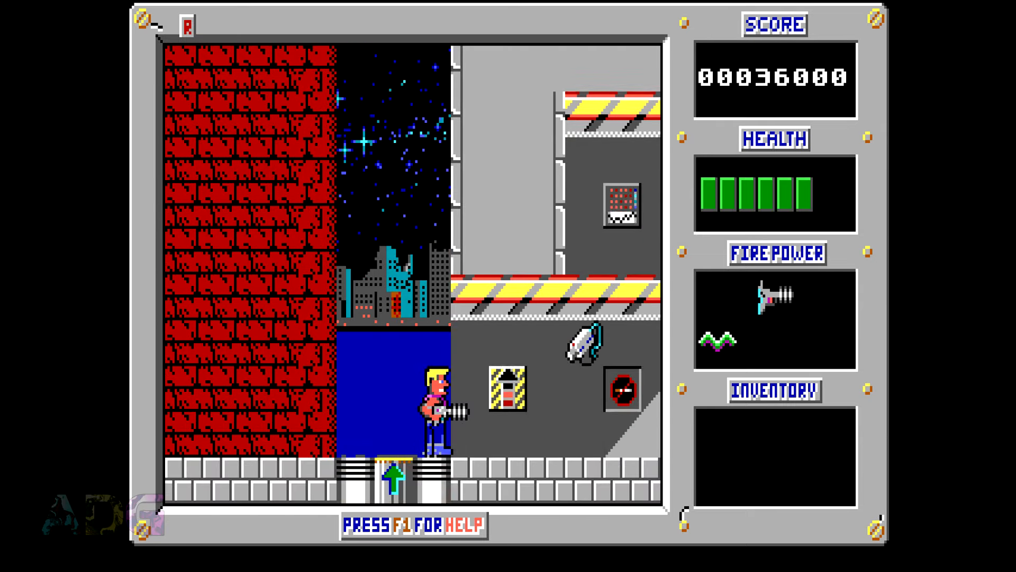
key("Right")
key("ctrl")
key("alt")
key("Right")
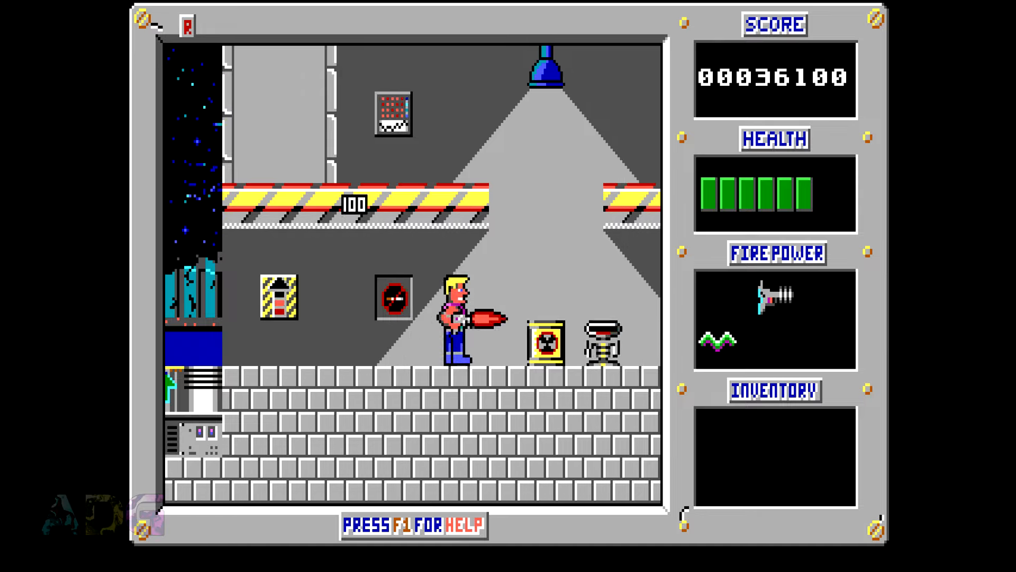
Step: Shoot the small robot behind the barrel and jump above the barrel into the gap between the upper striped walkways
key("alt")
key("ctrl")
key("Right")
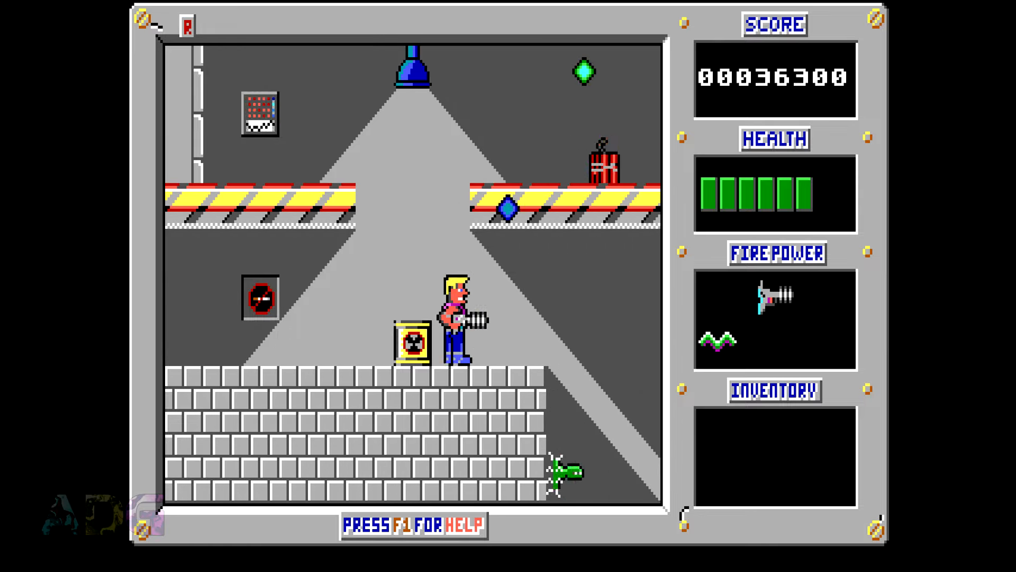
key("Right")
key("Left")
key("ctrl")
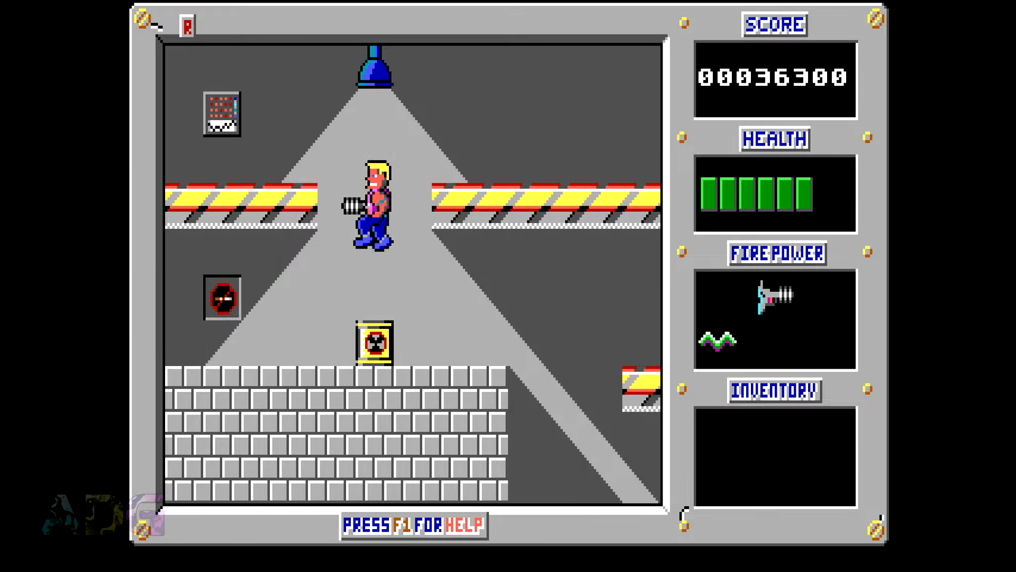
Step: Shoot the flying robot over the striped walkway and move on to the barrel standing between the two radios
key("Right")
key("Right")
key("alt")
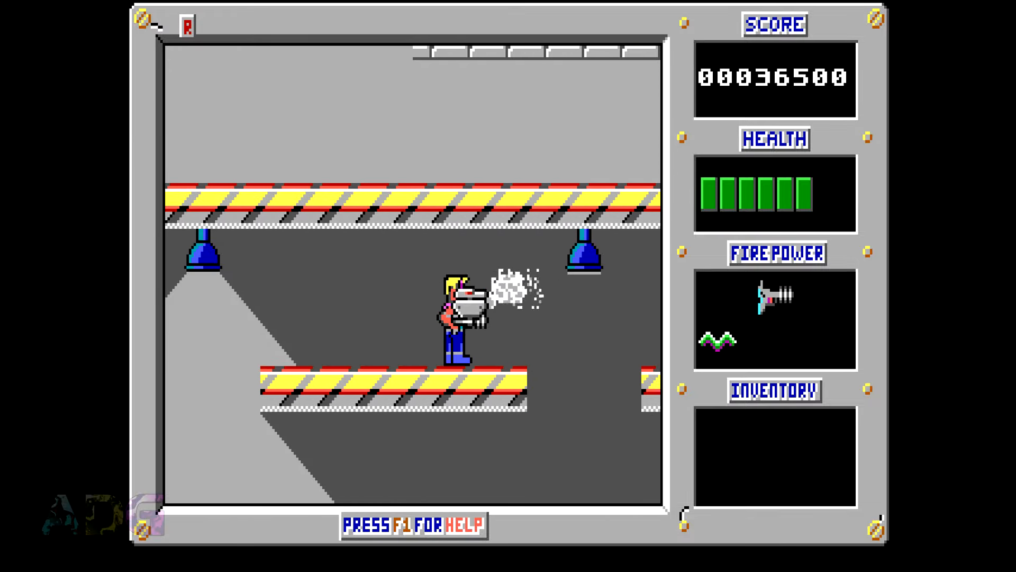
key("Right")
key("Right")
key("alt")
key("Left")
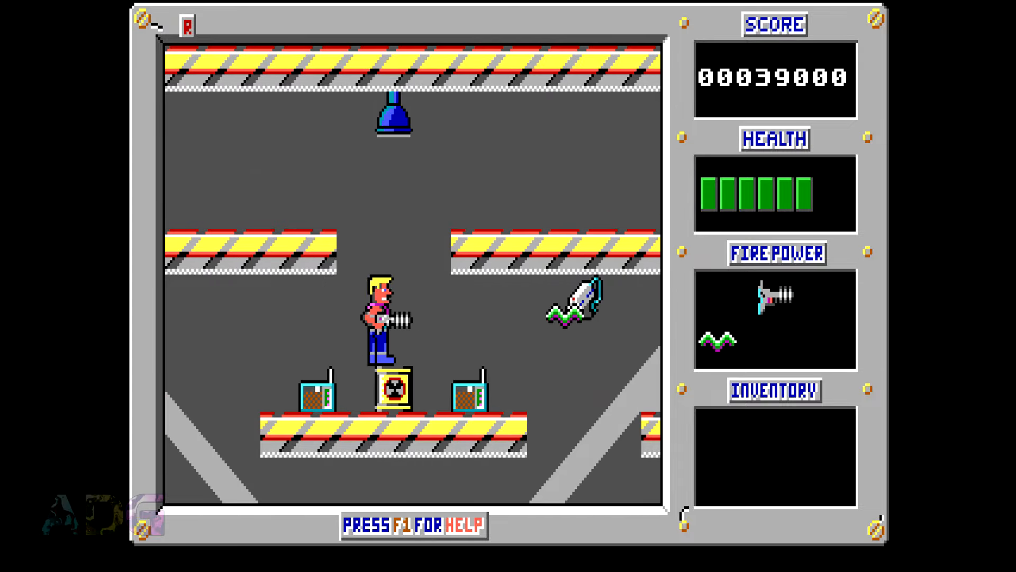
Step: Jump above the barrel between the radios and shoot open the grey box on the upper walkway
key("Right")
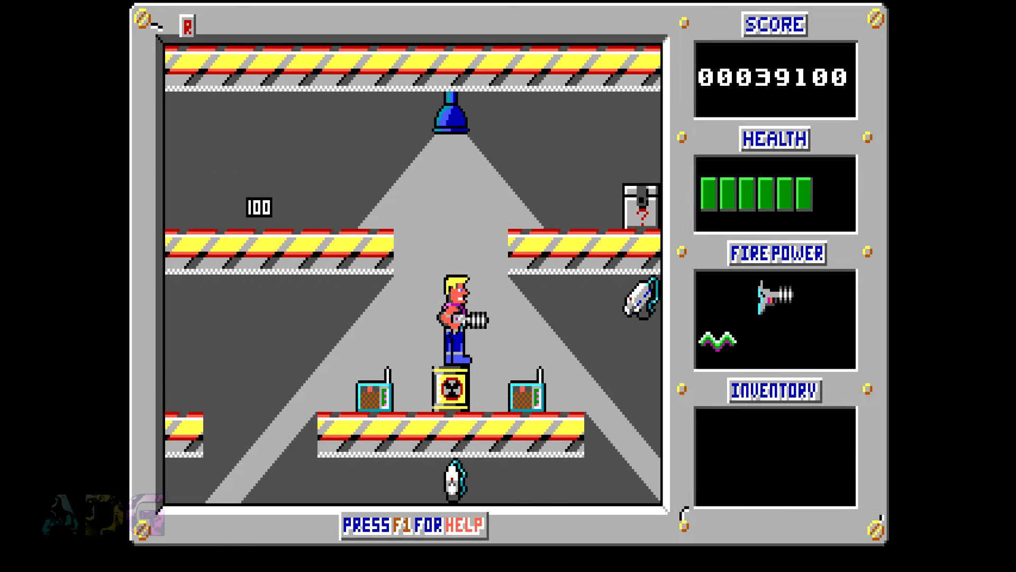
key("ctrl")
key("Right")
key("alt")
key("Left")
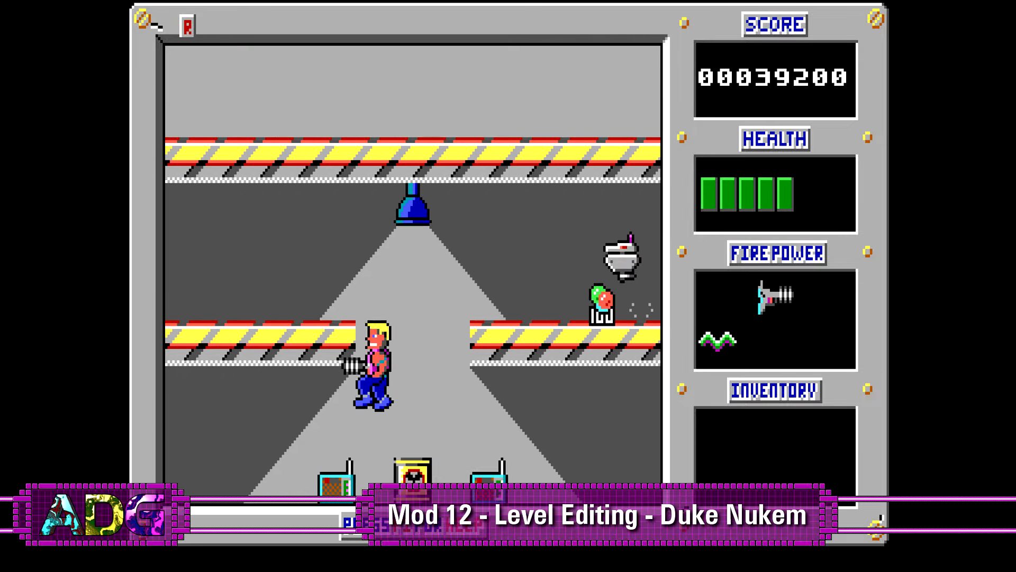
Step: Fire at the flying robot by the upper walkway and collect the radio on the right of the barrel
key("Right")
key("Right")
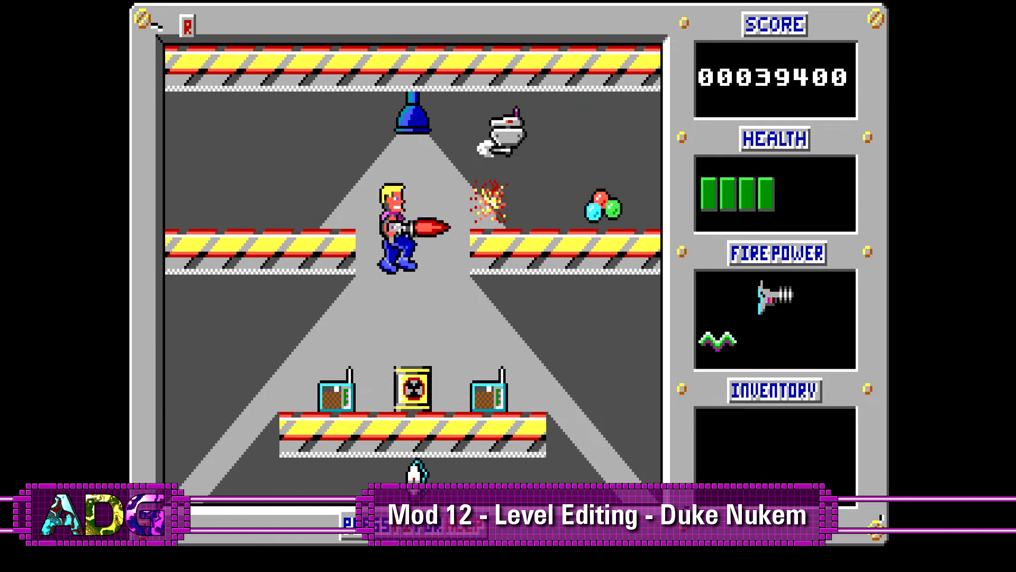
key("Right")
key("ctrl")
key("Left")
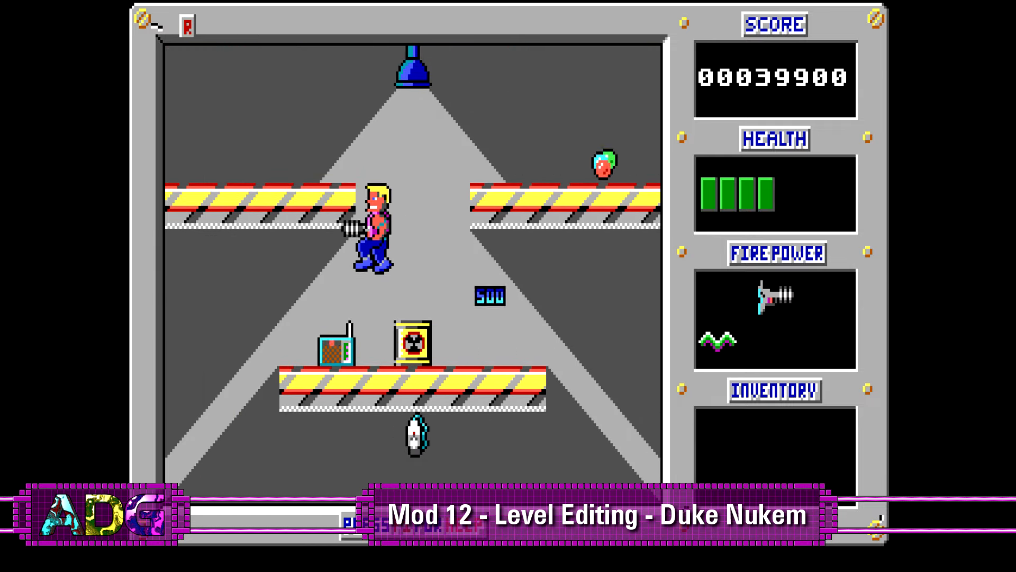
Step: Head left across the striped walkways, collecting radios, and land on the barrel beside the spikes at the brick wall
key("Left")
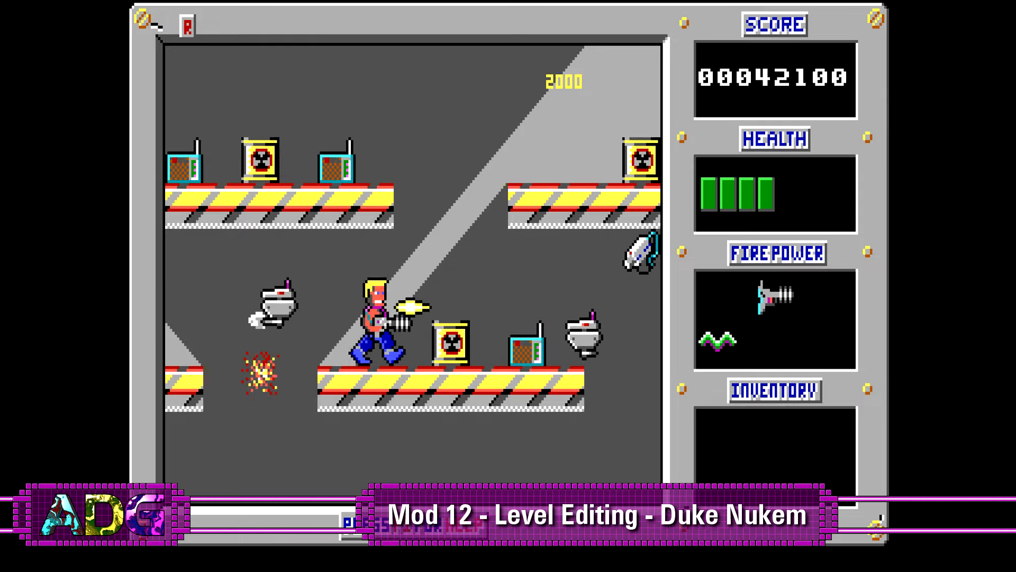
key("ctrl")
key("Left")
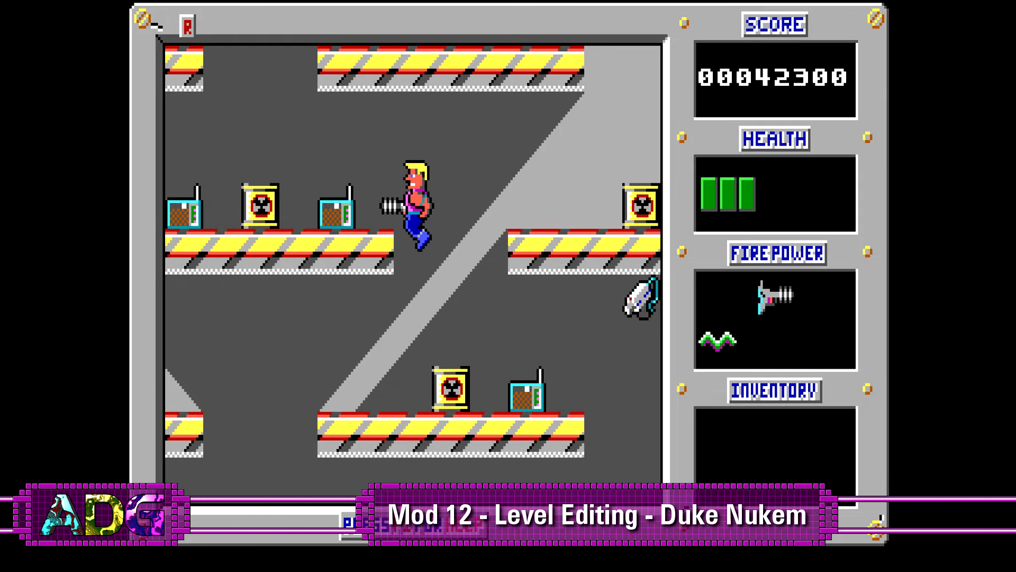
key("ctrl")
key("Left")
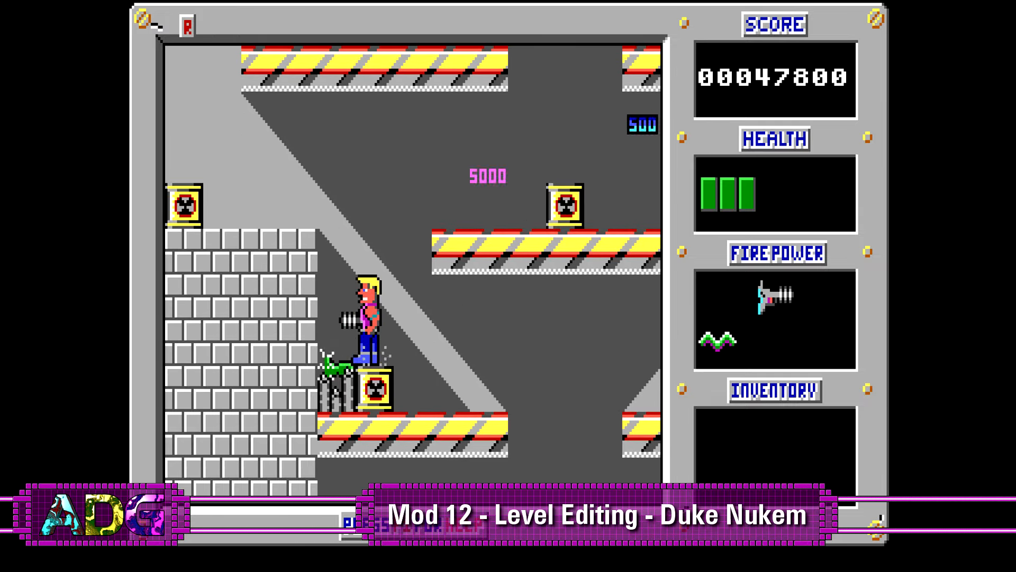
Step: Shoot the green creature by the spikes, drop to the lowest walkway and collect the footballs and box contents near the wall
key("alt")
key("Right")
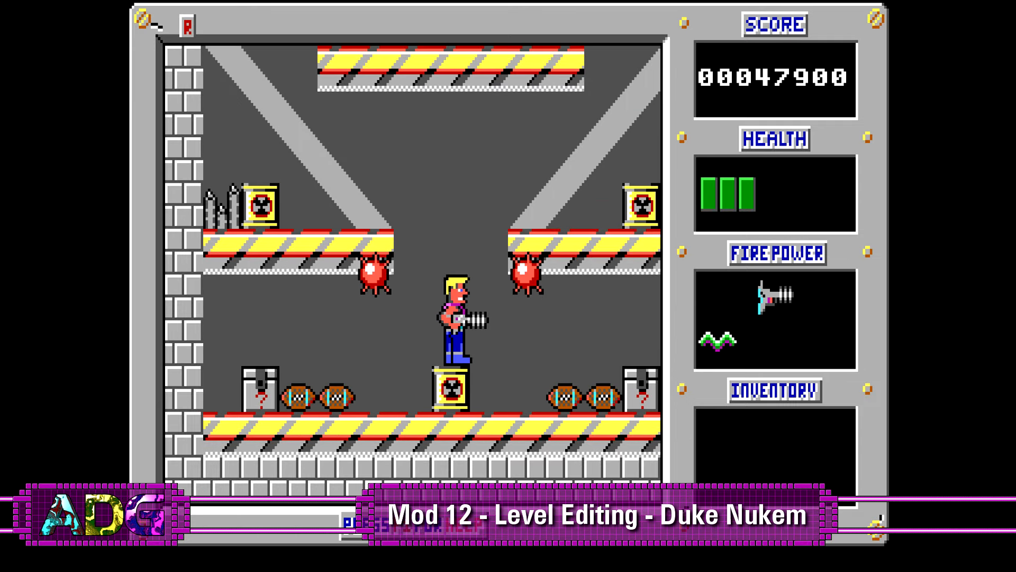
key("Left")
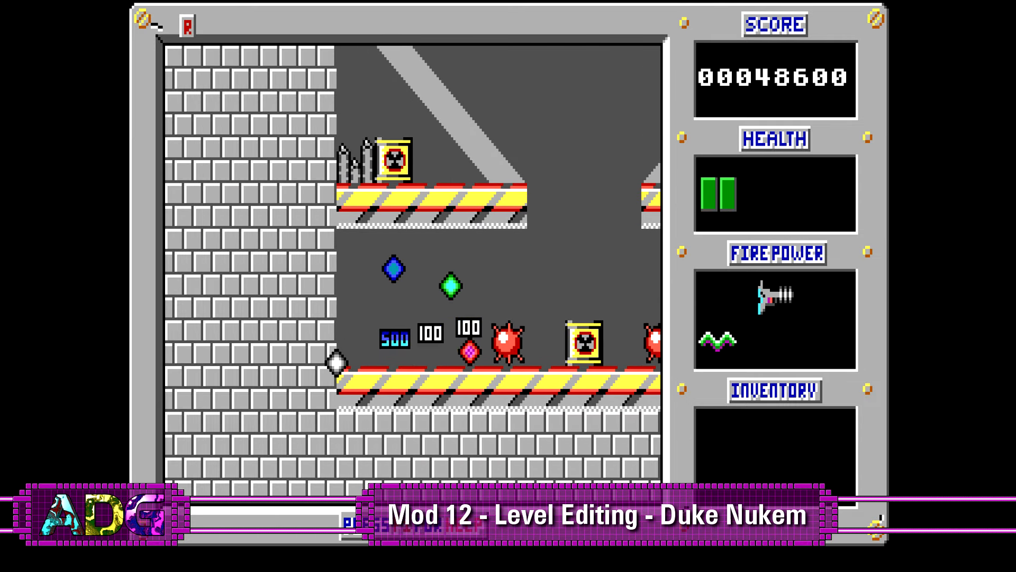
key("Right")
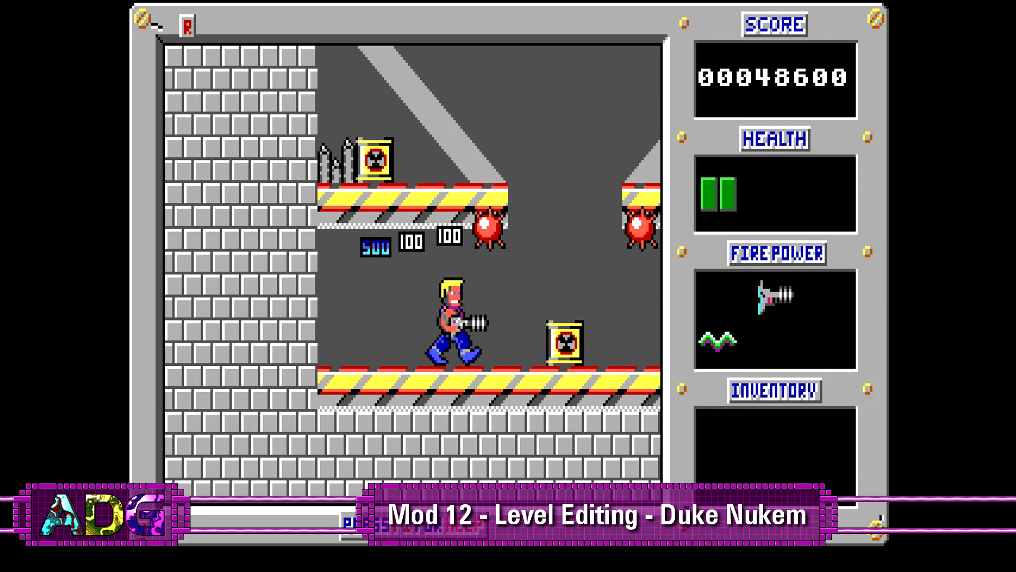
Step: Jump back up to the striped walkways, collect the radio beside the barrel and cross right to the next gap
key("ctrl")
key("Right")
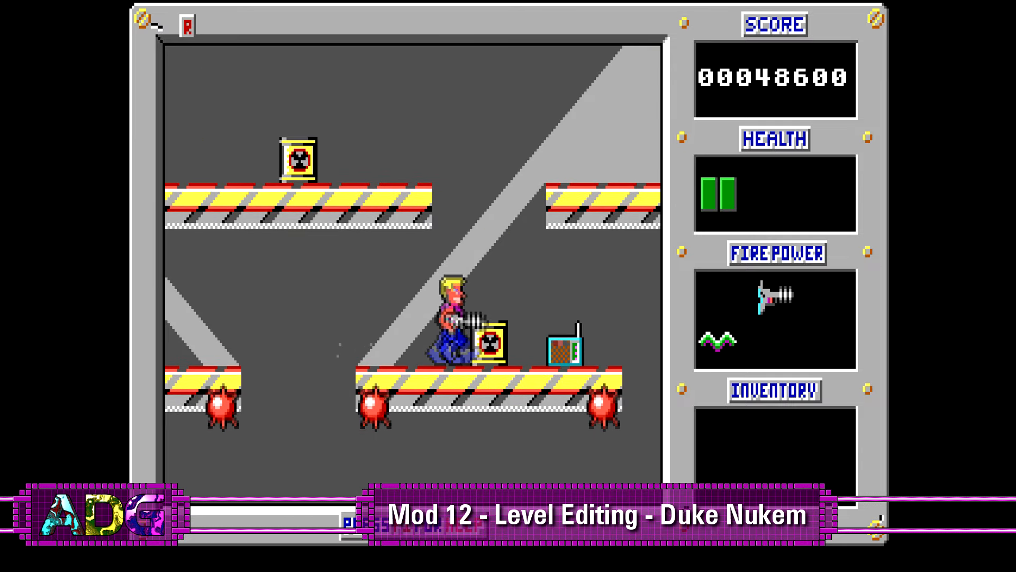
key("ctrl")
key("Right")
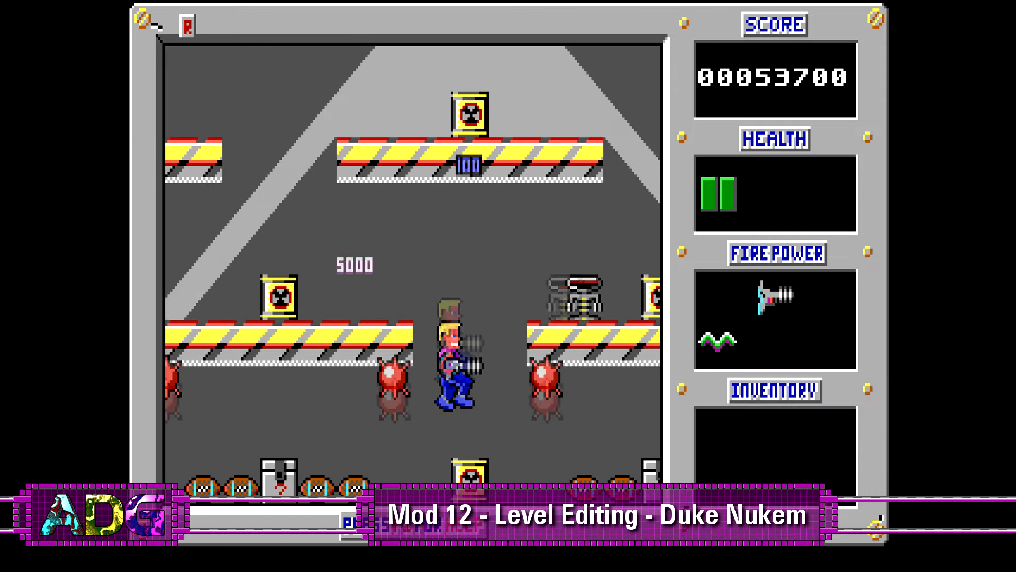
Step: Shoot the robot on the walkway, drop to the lowest floor and collect the footballs and box contents towards the green key
key("ctrl")
key("alt")
key("Right")
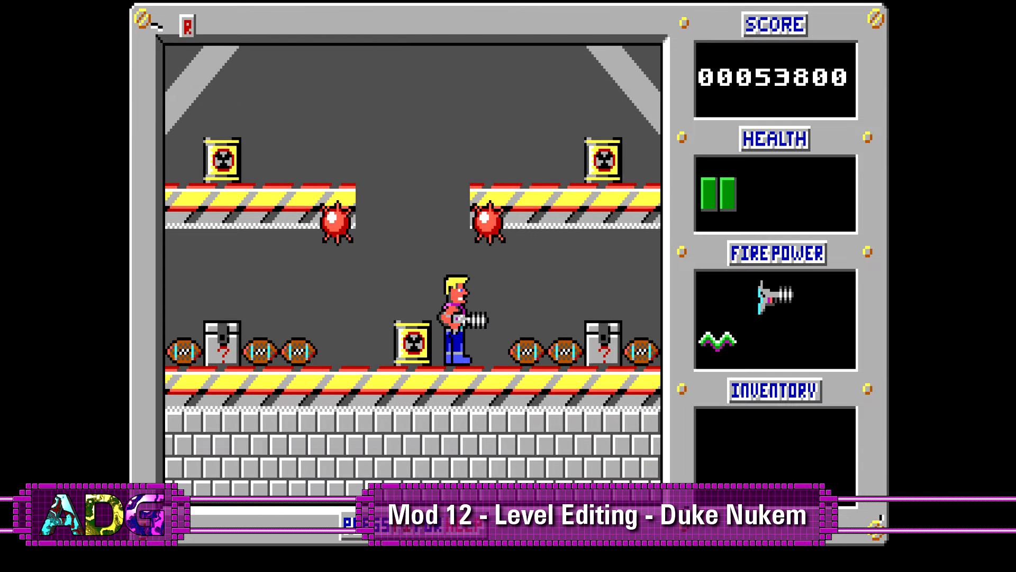
key("Right")
key("alt")
key("alt")
key("alt")
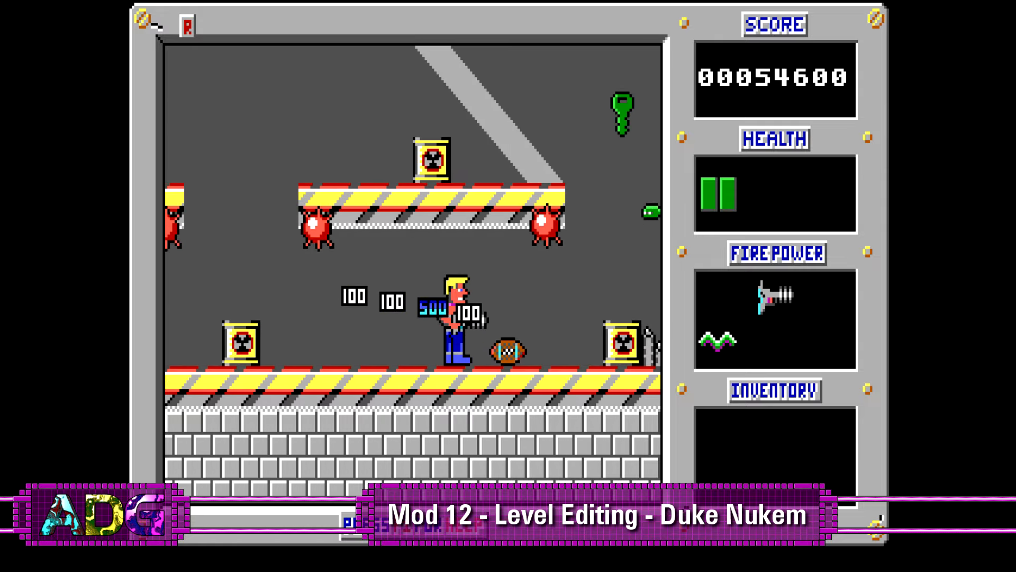